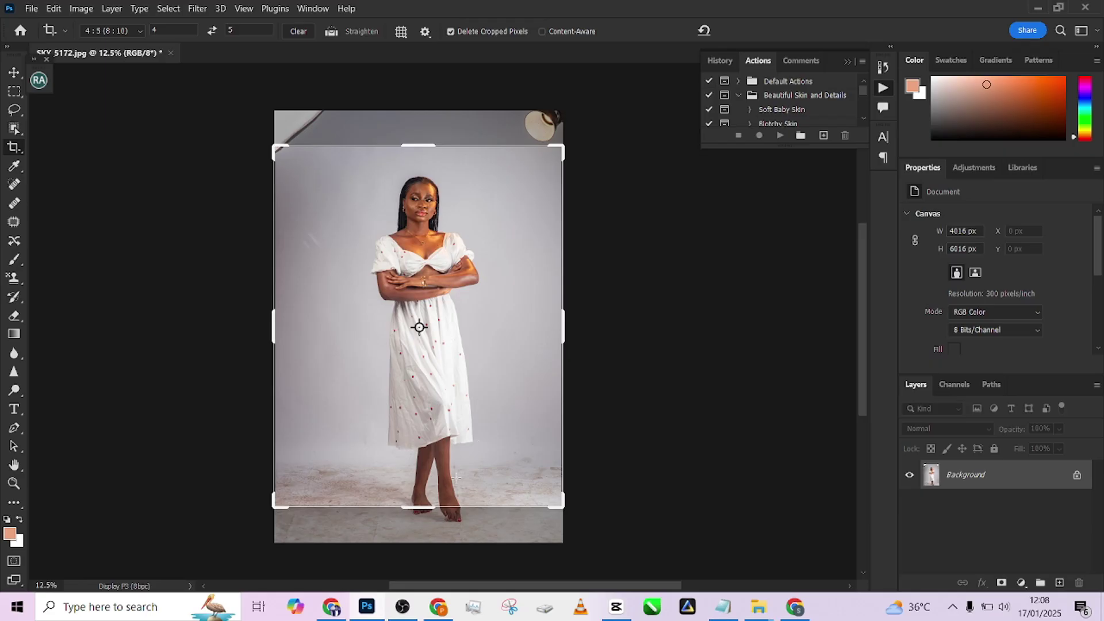
Extend the 4:5 crop frame past the photo's top and bottom and commit, widening the canvas to 4812 × 6016 px
{"action": "left_click_drag", "start_coordinate": [425, 509], "coordinate": [426, 527]}
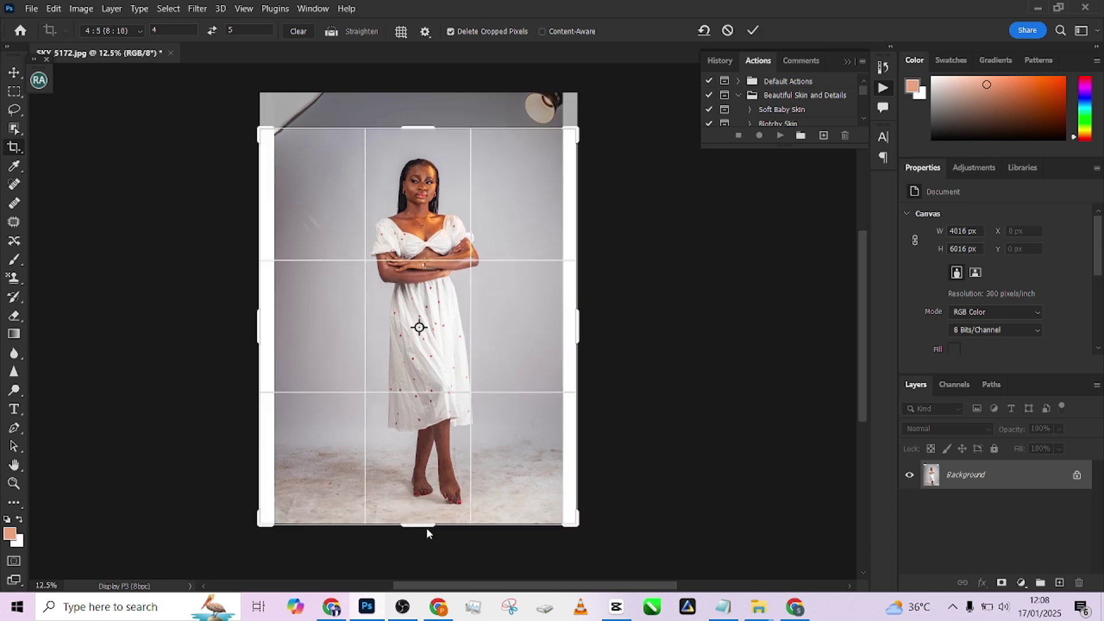
{"action": "left_click_drag", "start_coordinate": [426, 125], "coordinate": [426, 109]}
{"action": "left_click", "coordinate": [753, 30]}
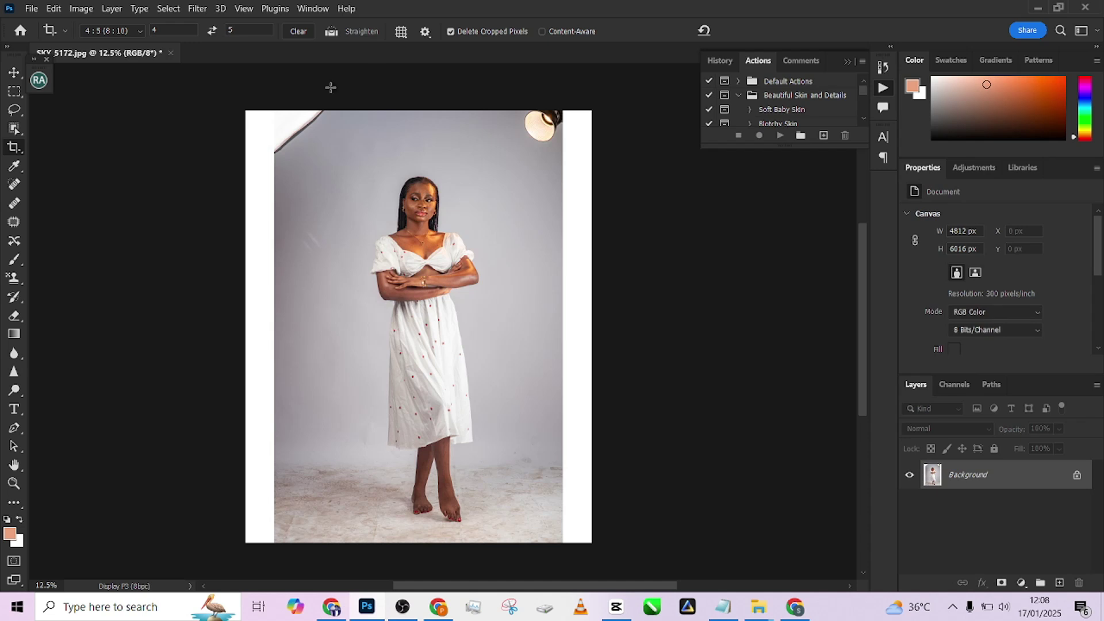
Stretch the grey backdrop left over the white strip on the left edge
{"action": "left_click", "coordinate": [12, 94]}
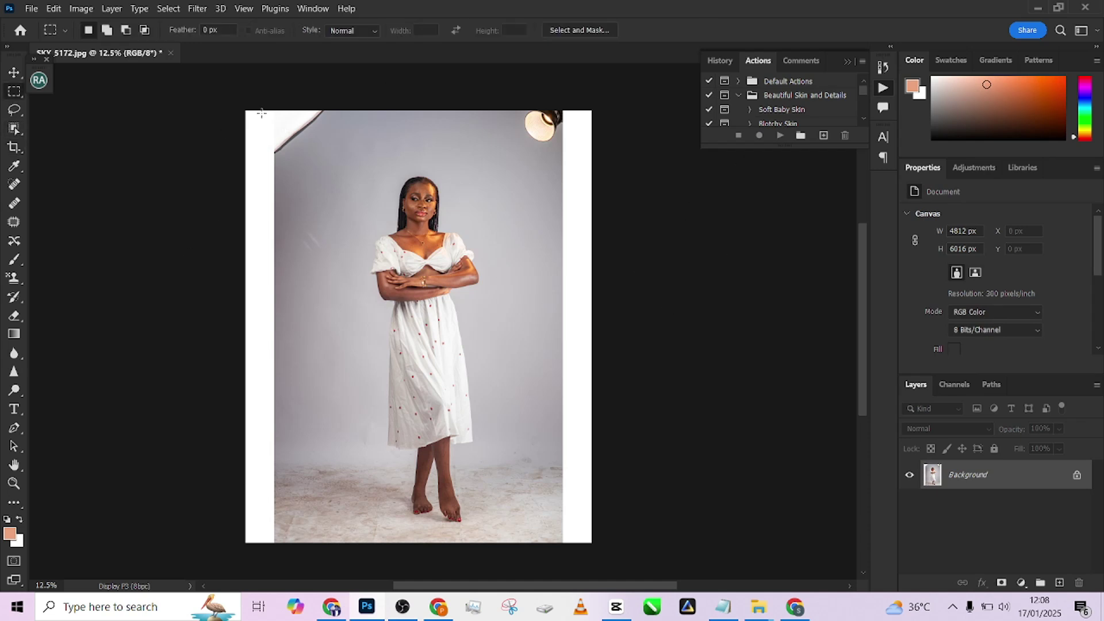
{"action": "left_click_drag", "start_coordinate": [217, 81], "coordinate": [338, 565]}
{"action": "key", "text": "ctrl+t"}
{"action": "left_click_drag", "start_coordinate": [249, 332], "coordinate": [173, 326]}
{"action": "key", "text": "Return"}
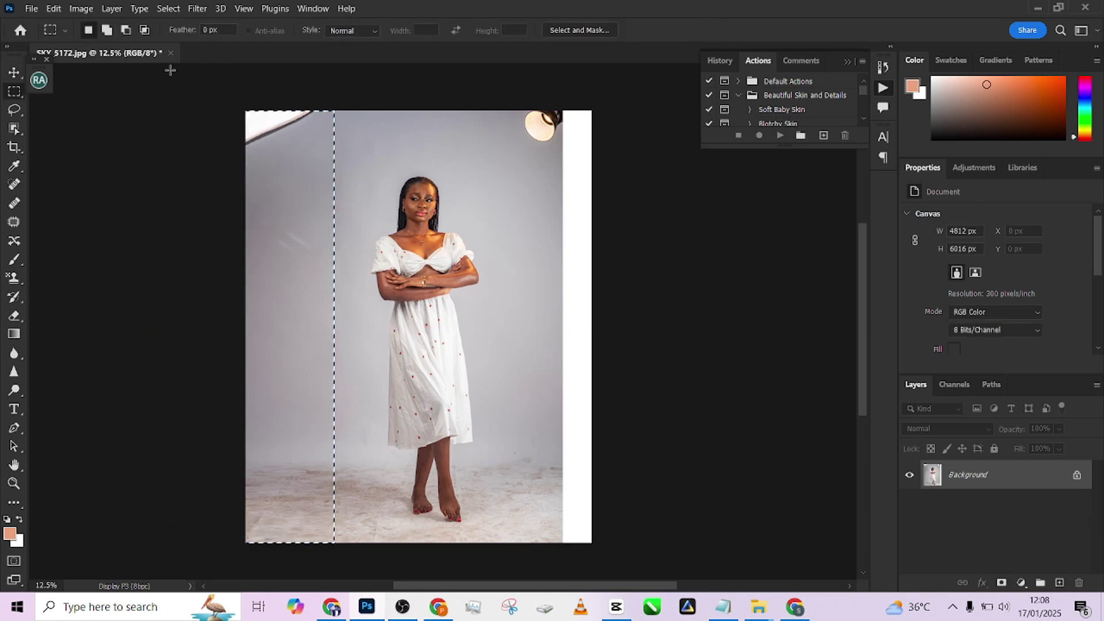
Stretch the backdrop over the photo's uncovered top-left corner
{"action": "left_click_drag", "start_coordinate": [246, 111], "coordinate": [363, 184]}
{"action": "key", "text": "ctrl+t"}
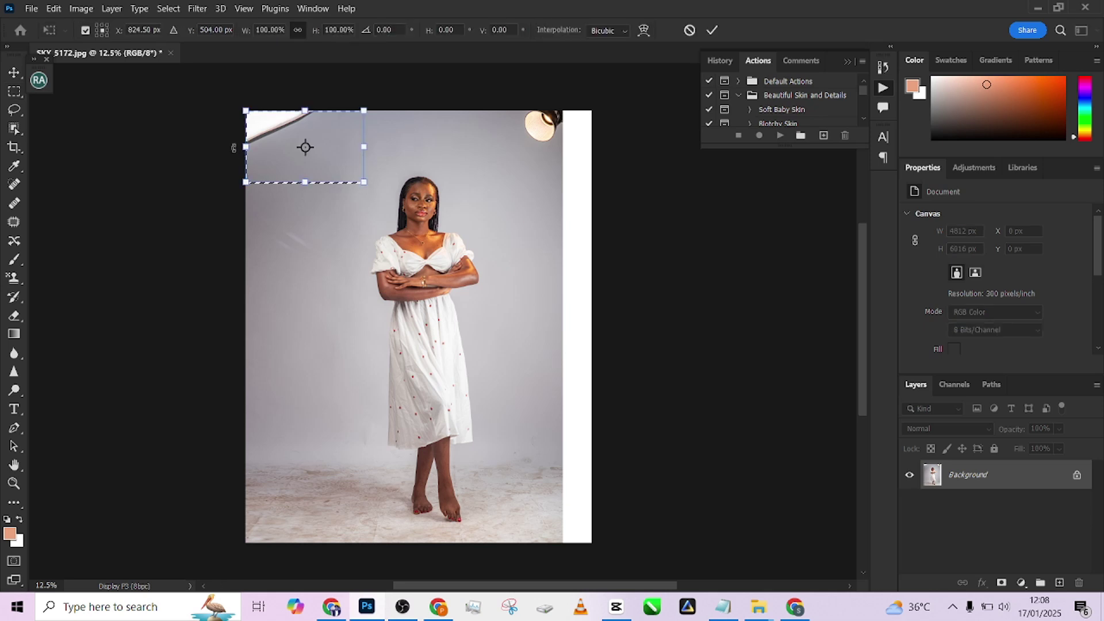
{"action": "left_click_drag", "start_coordinate": [245, 110], "coordinate": [194, 81]}
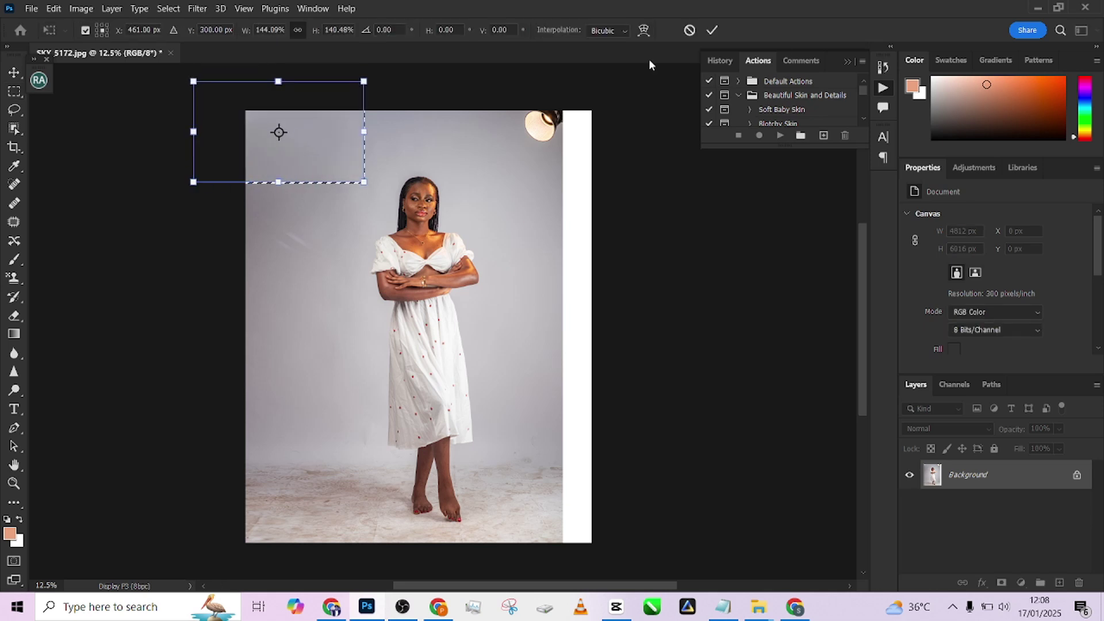
{"action": "left_click", "coordinate": [711, 29]}
Stretch the grey backdrop right to cover the white strip on the right edge
{"action": "left_click_drag", "start_coordinate": [593, 108], "coordinate": [515, 553]}
{"action": "scroll", "coordinate": [495, 431], "scroll_direction": "up", "scroll_amount": 5}
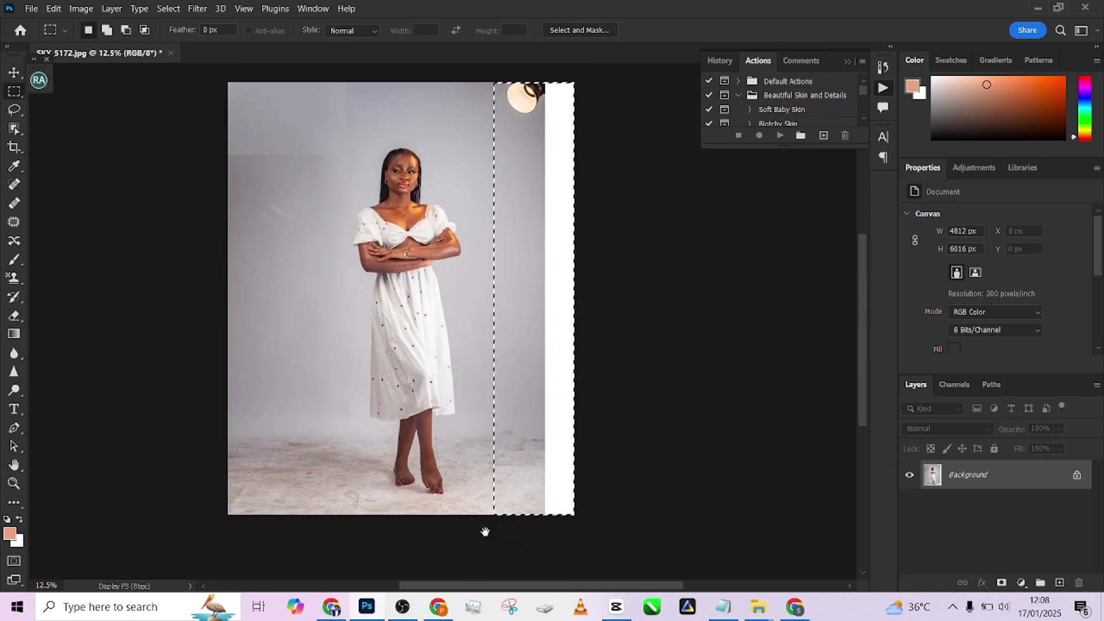
{"action": "key", "text": "ctrl+t"}
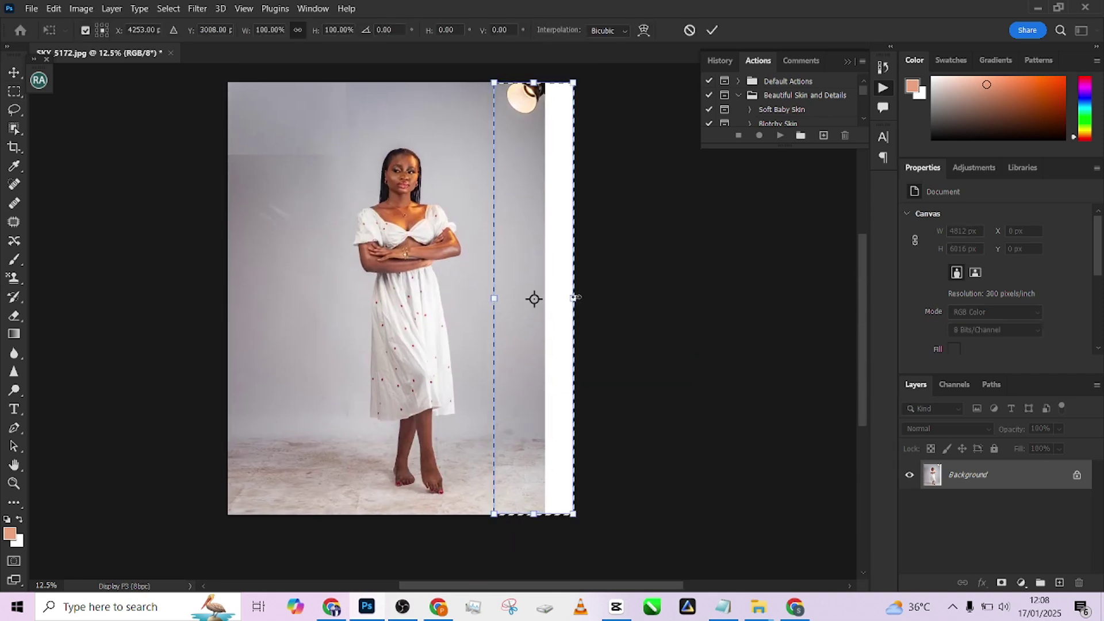
{"action": "left_click_drag", "start_coordinate": [574, 298], "coordinate": [657, 298]}
{"action": "left_click", "coordinate": [713, 31]}
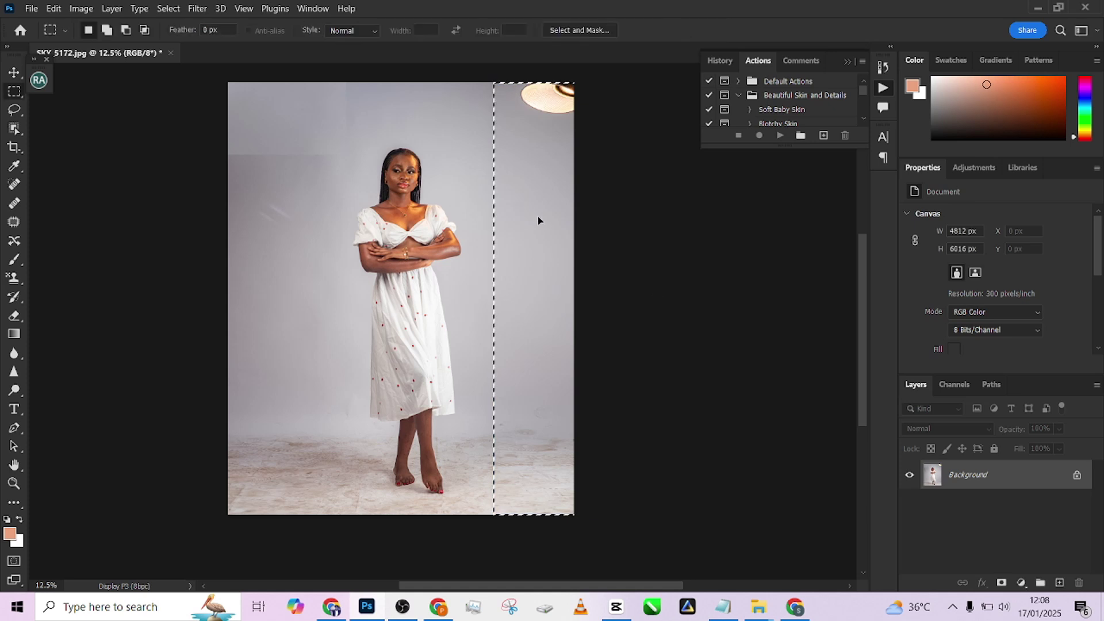
{"action": "left_click", "coordinate": [14, 109]}
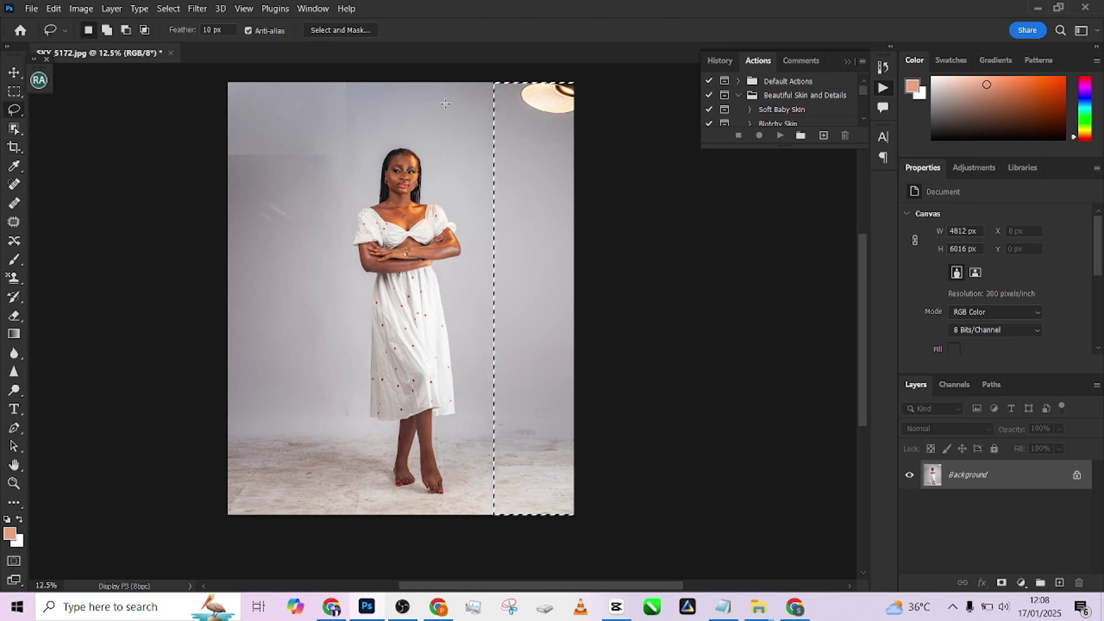
Lasso the ceiling lamp in the top-right corner and Content-Aware Fill it with grey backdrop
{"action": "left_click", "coordinate": [445, 119]}
{"action": "right_click", "coordinate": [9, 112]}
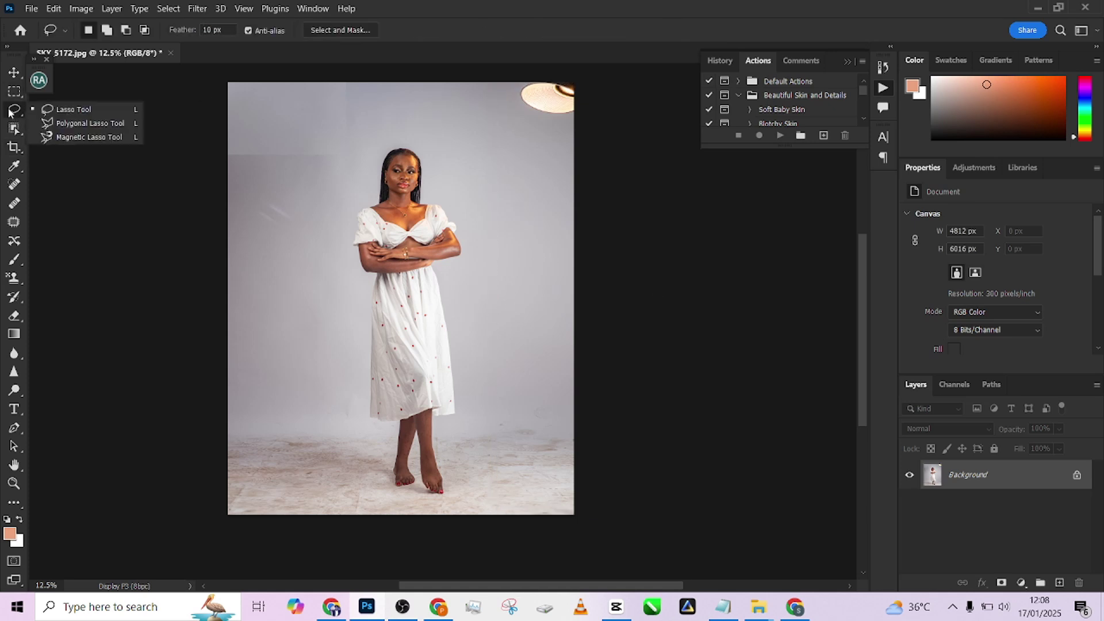
{"action": "left_click", "coordinate": [69, 109]}
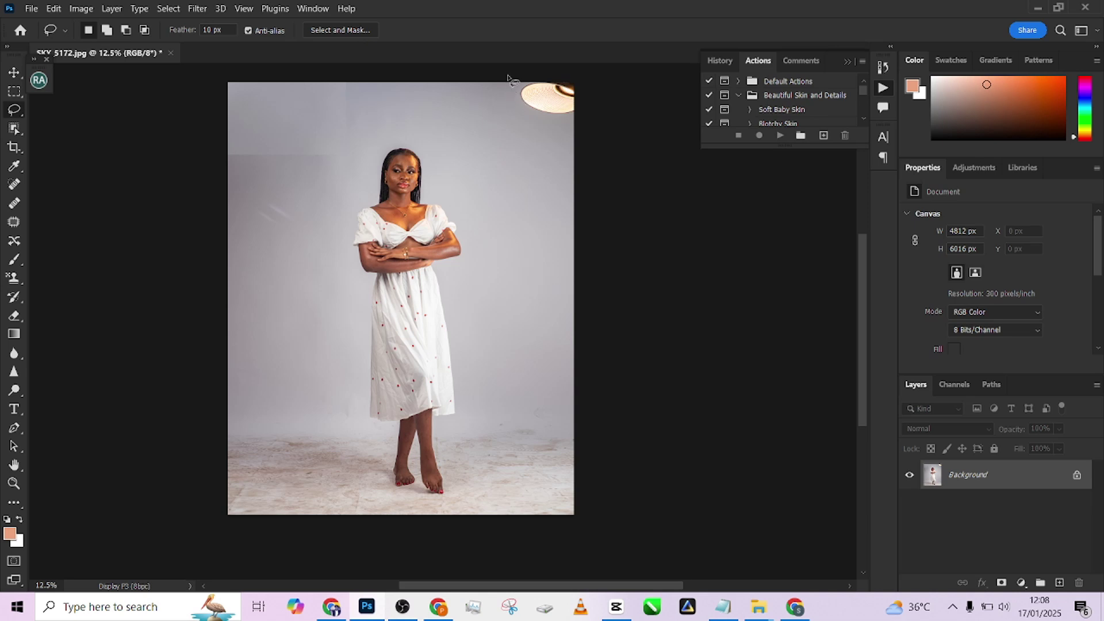
{"action": "left_click_drag", "start_coordinate": [543, 62], "coordinate": [546, 63]}
{"action": "right_click", "coordinate": [549, 108]}
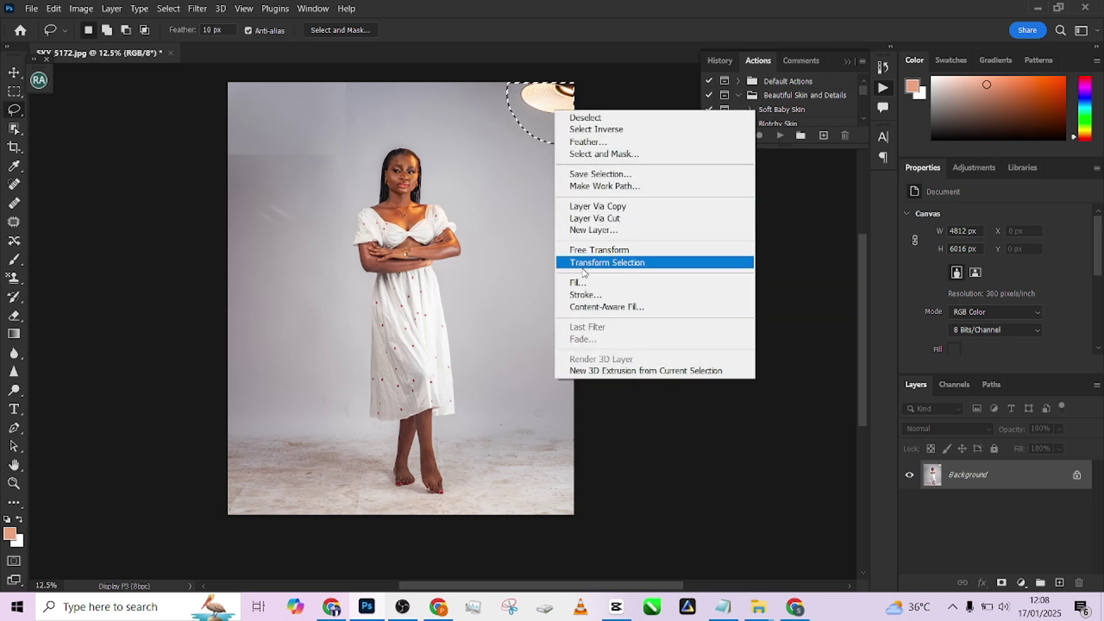
{"action": "left_click", "coordinate": [567, 281]}
{"action": "left_click", "coordinate": [386, 239]}
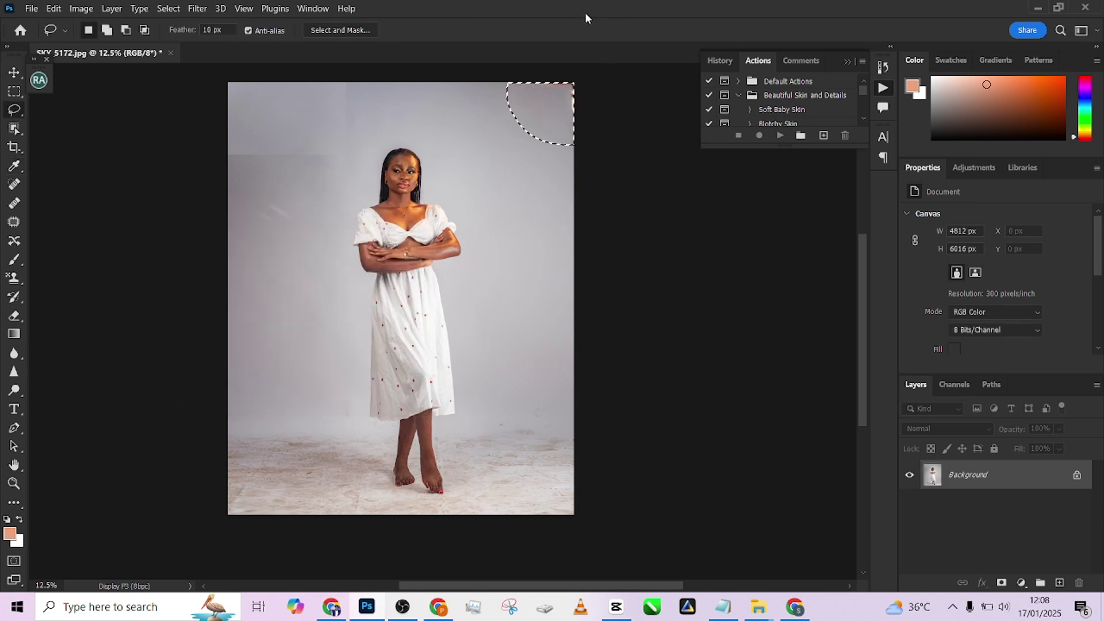
Undo the accidental Pattern Stamp and switch to a Clone Stamp brush of about 943
{"action": "key", "text": "s"}
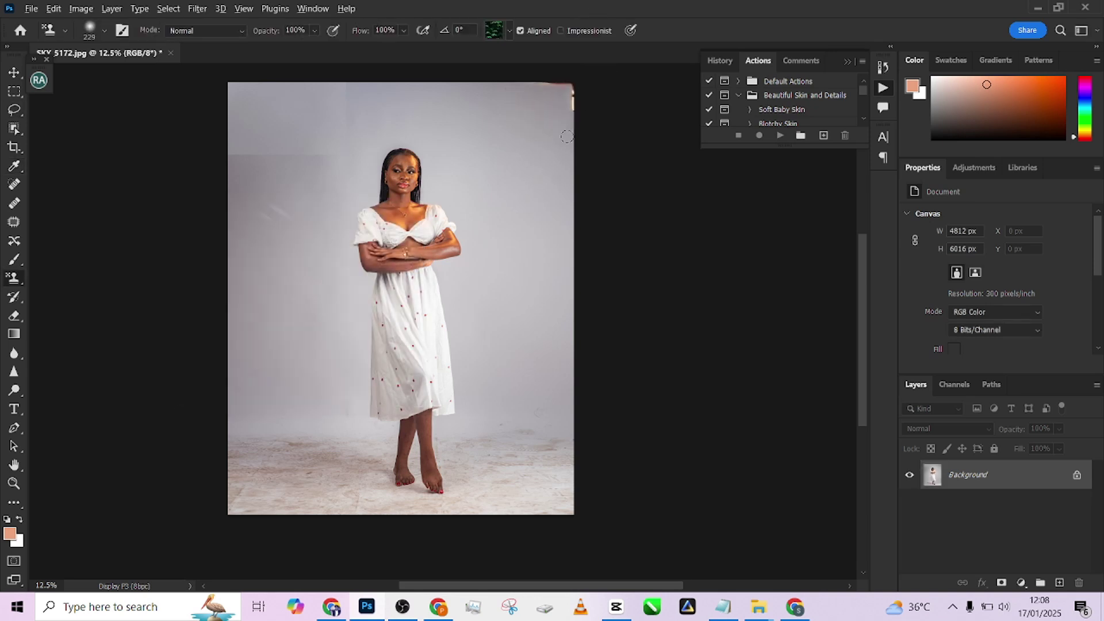
{"action": "left_click", "coordinate": [551, 161]}
{"action": "key", "text": "ctrl+z"}
{"action": "right_click", "coordinate": [12, 280]}
{"action": "left_click", "coordinate": [75, 277]}
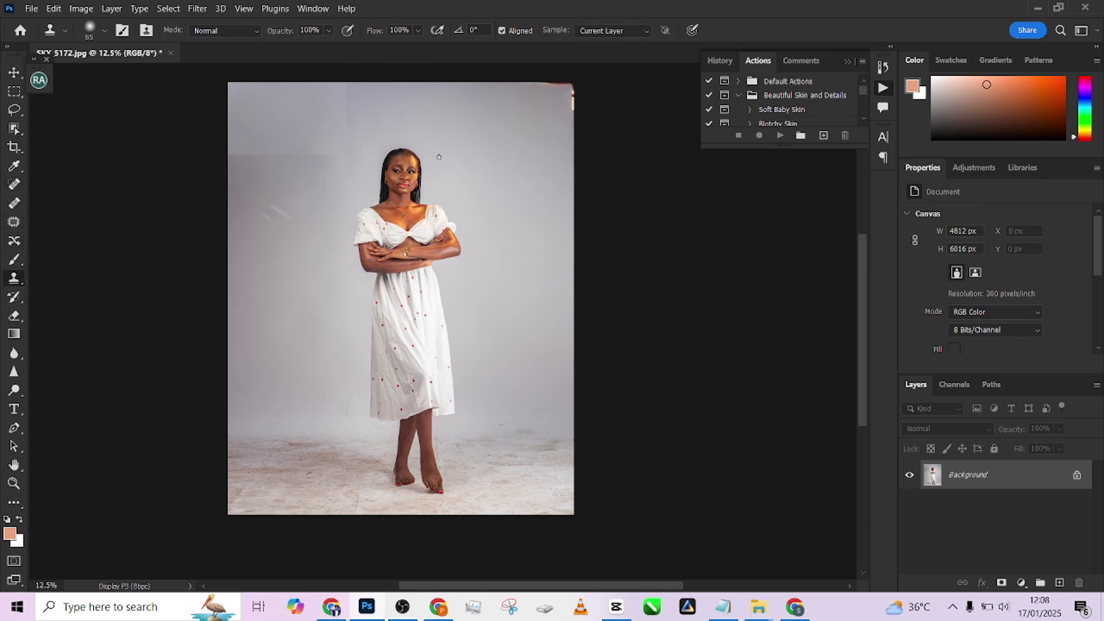
{"action": "left_click_drag", "start_coordinate": [558, 144], "coordinate": [599, 153]}
Clone over the orange strip at the top-right edge, then set a 984 Mixer Brush
{"action": "left_click", "coordinate": [568, 147], "text": "alt"}
{"action": "mouse_move", "coordinate": [572, 111]}
{"action": "left_mouse_down"}
{"action": "mouse_move", "coordinate": [577, 99]}
{"action": "mouse_move", "coordinate": [533, 87]}
{"action": "mouse_move", "coordinate": [553, 87]}
{"action": "left_mouse_up"}
{"action": "left_click", "coordinate": [14, 504]}
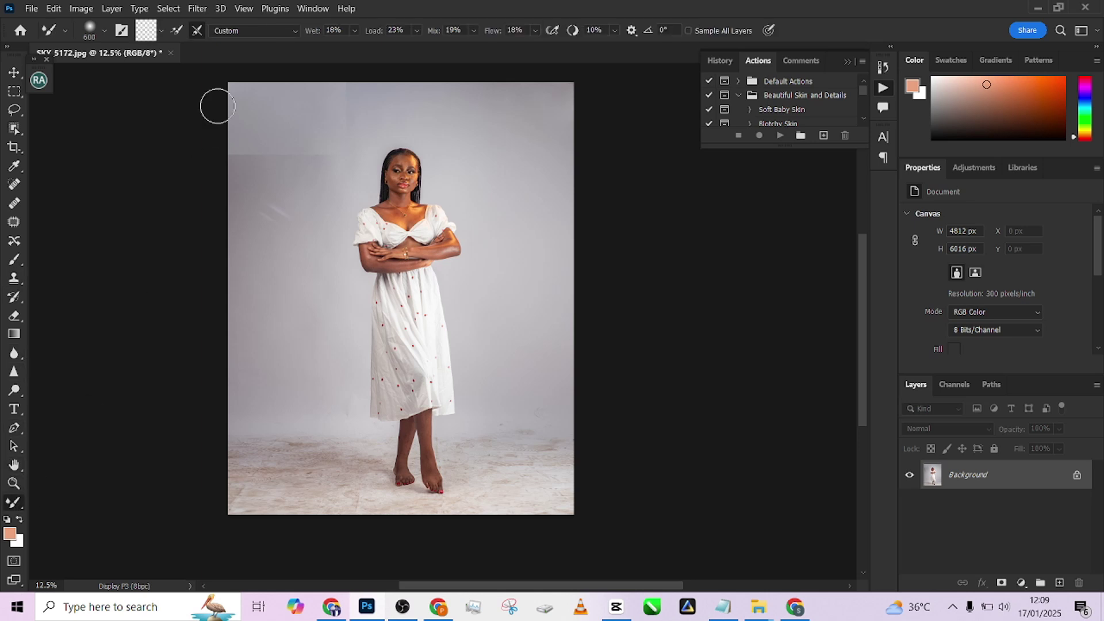
{"action": "right_click", "coordinate": [248, 165], "text": "alt"}
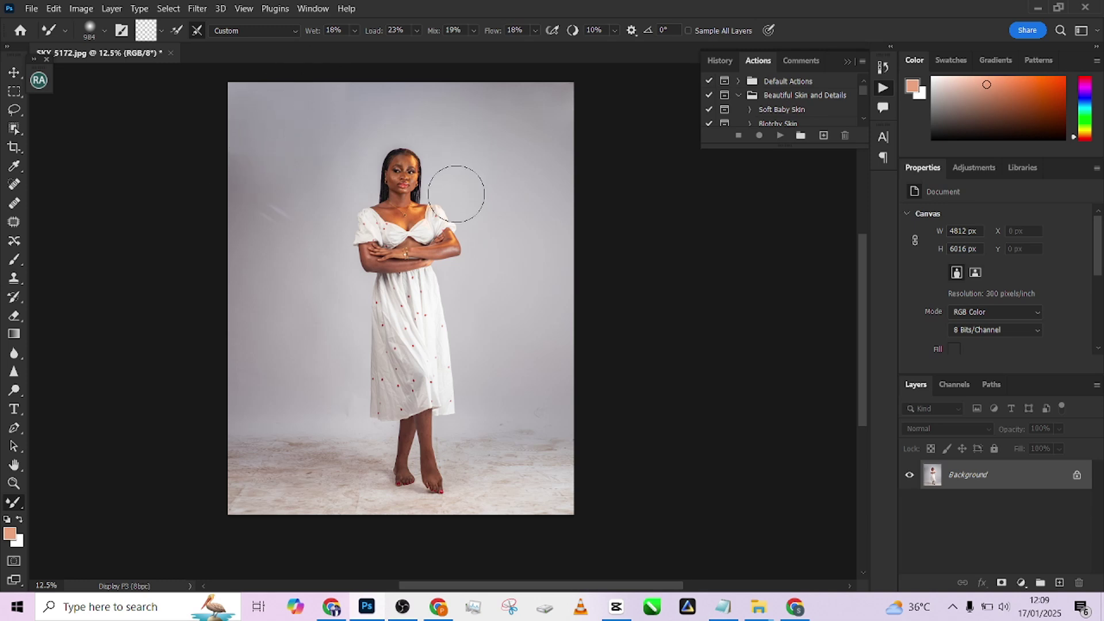
Brush the Quick Selection Tool from the lower-left skirt hem up over the bodice
{"action": "left_click", "coordinate": [17, 135]}
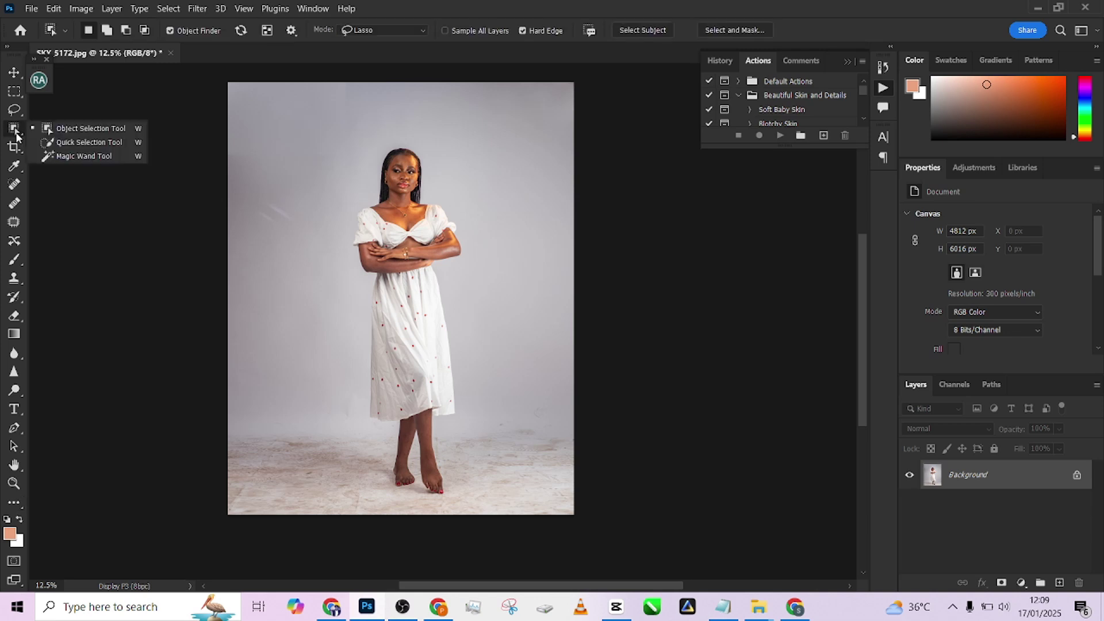
{"action": "left_click", "coordinate": [73, 143]}
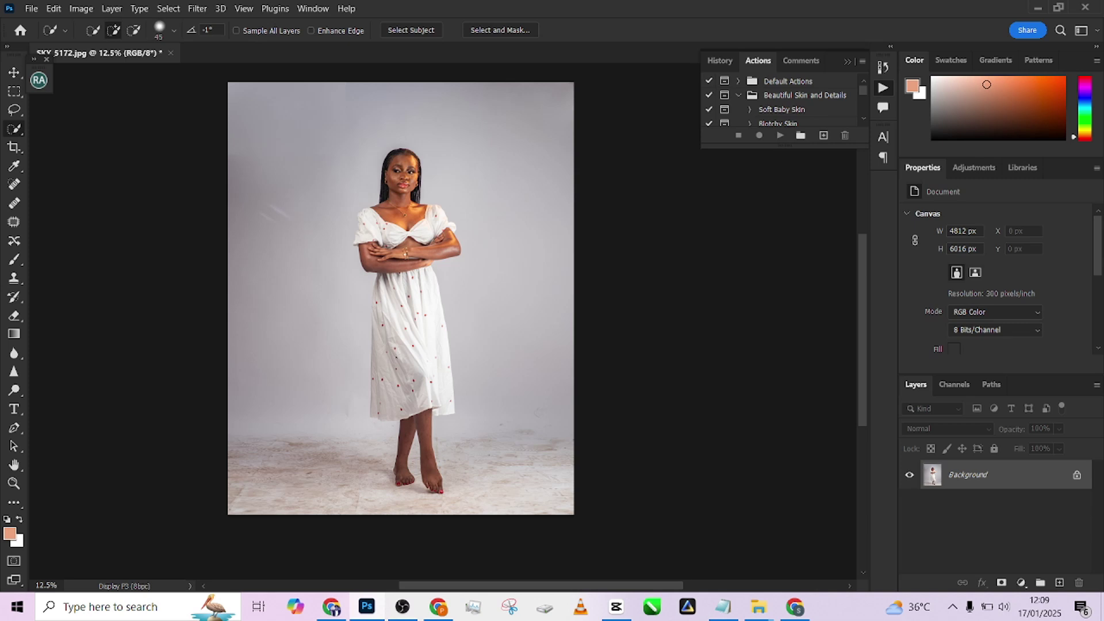
{"action": "left_click_drag", "start_coordinate": [405, 384], "coordinate": [409, 399]}
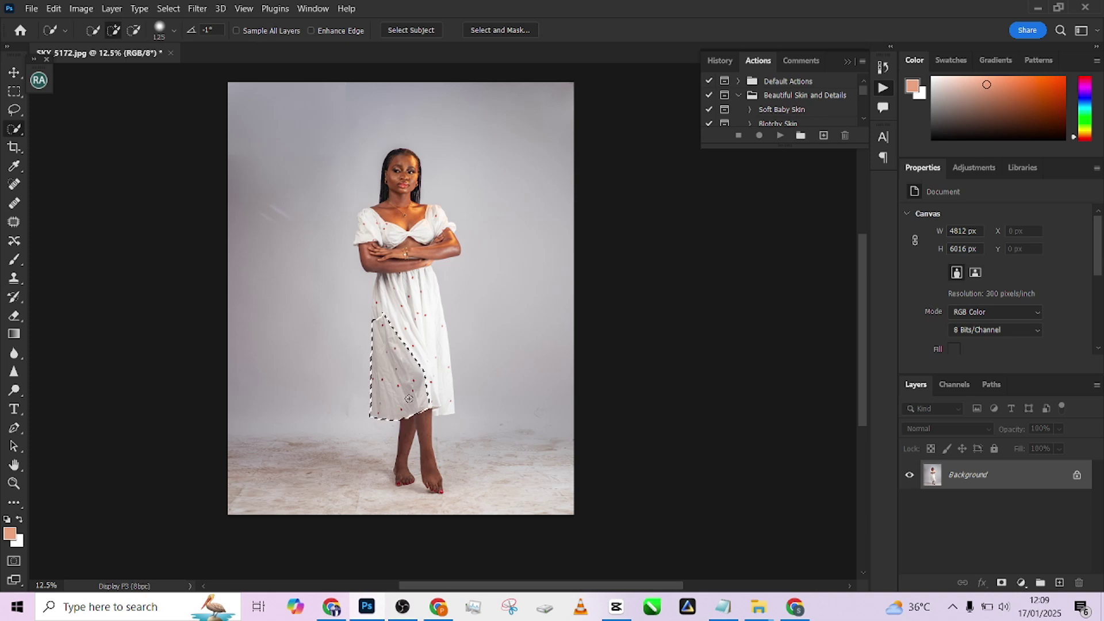
{"action": "left_click_drag", "start_coordinate": [412, 317], "coordinate": [412, 308]}
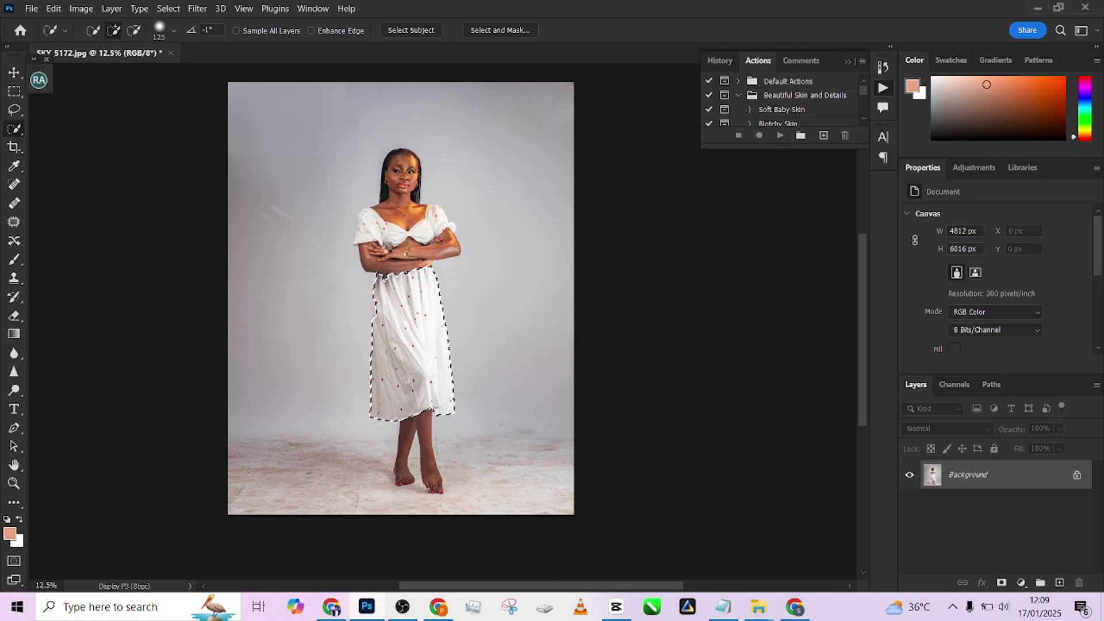
{"action": "mouse_move", "coordinate": [397, 242]}
{"action": "left_mouse_down"}
{"action": "mouse_move", "coordinate": [380, 221]}
{"action": "mouse_move", "coordinate": [405, 277]}
{"action": "left_mouse_up"}
{"action": "scroll", "coordinate": [391, 242], "scroll_direction": "up", "scroll_amount": 4}
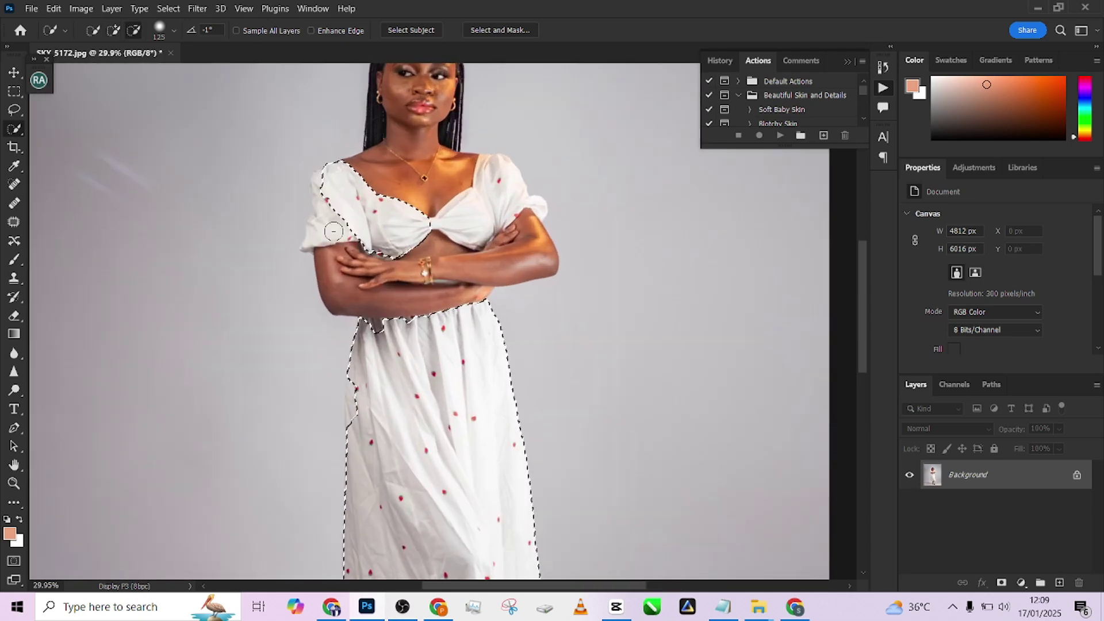
Add both puff sleeves, the neckline and the bodice edges to the dress selection
{"action": "right_click", "coordinate": [339, 270]}
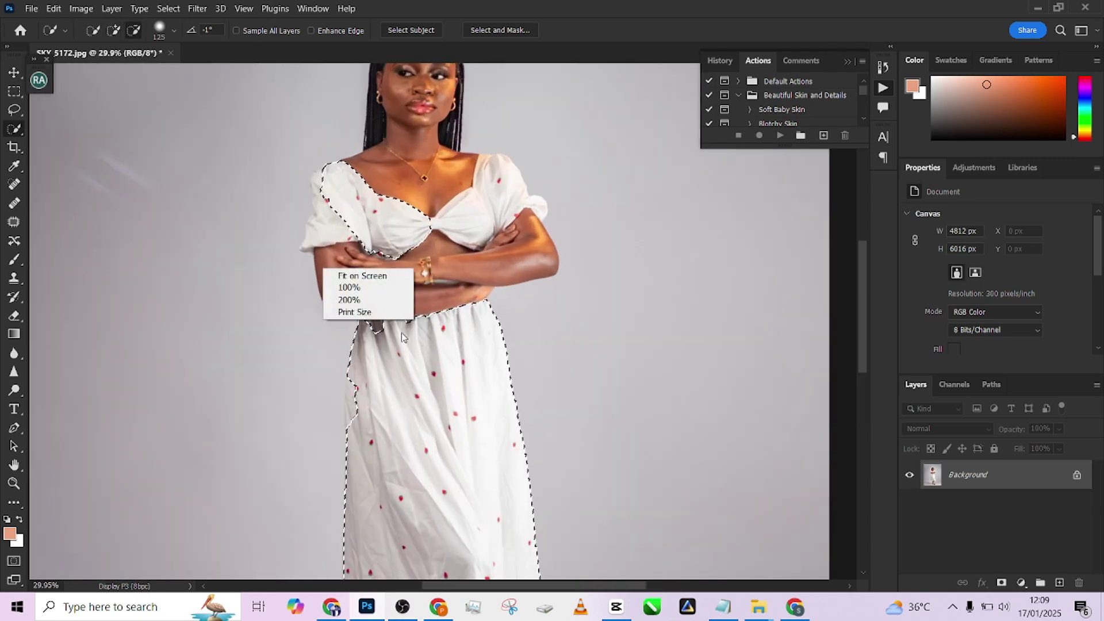
{"action": "key", "text": "Escape"}
{"action": "left_click_drag", "start_coordinate": [393, 245], "coordinate": [425, 334]}
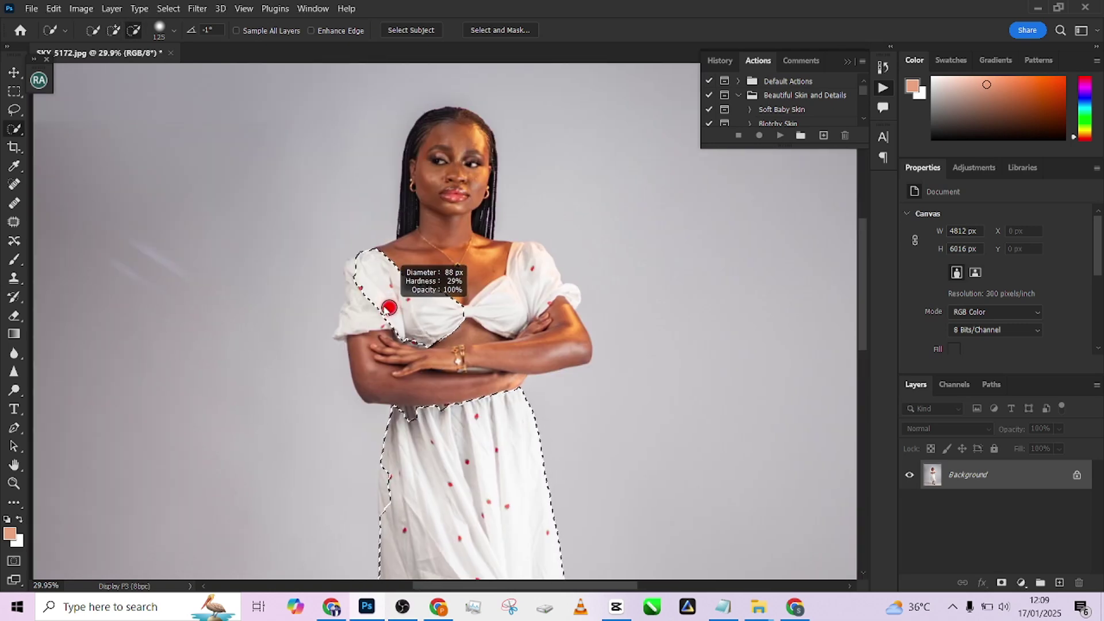
{"action": "left_click_drag", "start_coordinate": [386, 304], "coordinate": [362, 305]}
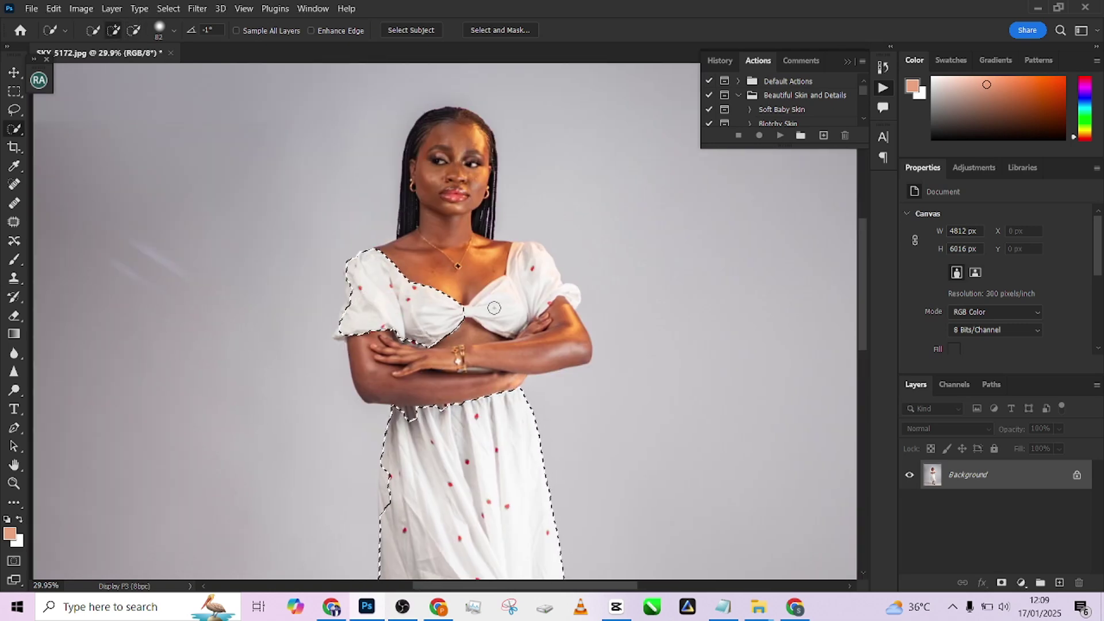
{"action": "left_click_drag", "start_coordinate": [496, 307], "coordinate": [505, 311]}
{"action": "scroll", "coordinate": [392, 315], "scroll_direction": "up", "scroll_amount": 5}
{"action": "mouse_move", "coordinate": [368, 308]}
{"action": "left_mouse_down"}
{"action": "mouse_move", "coordinate": [345, 308]}
{"action": "mouse_move", "coordinate": [297, 240]}
{"action": "mouse_move", "coordinate": [279, 299]}
{"action": "left_mouse_up"}
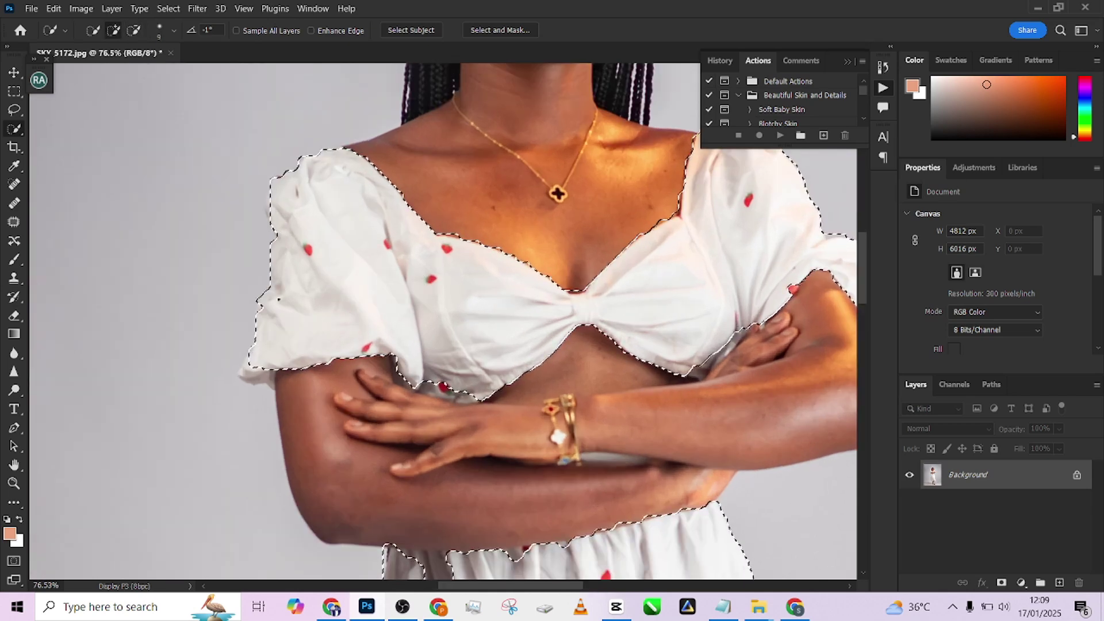
{"action": "left_click_drag", "start_coordinate": [609, 261], "coordinate": [774, 305]}
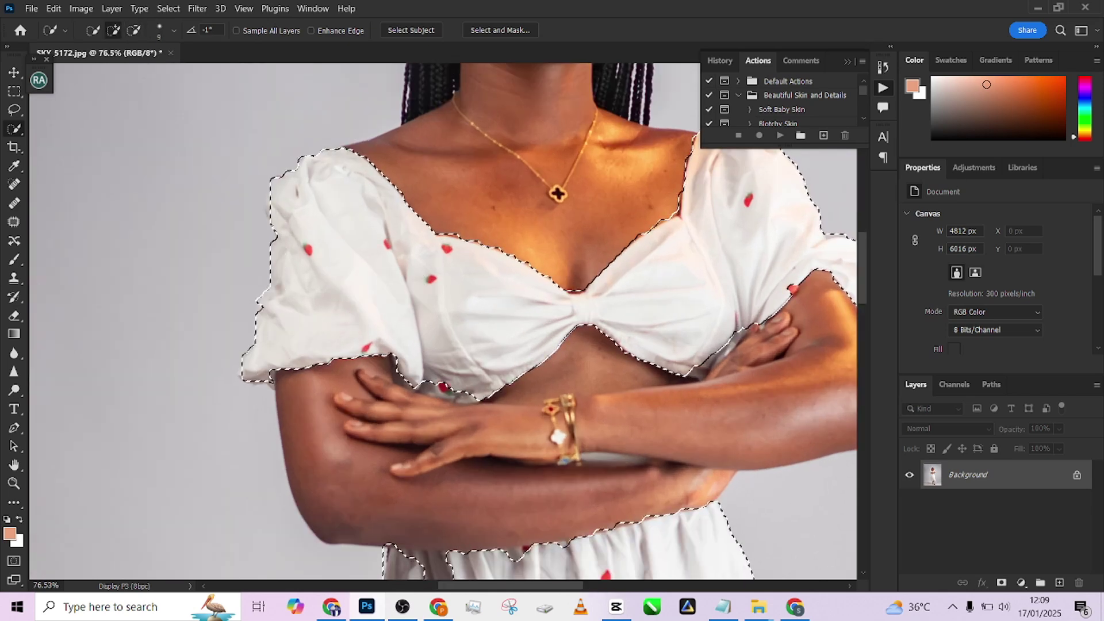
{"action": "mouse_move", "coordinate": [364, 366]}
{"action": "left_mouse_down"}
{"action": "mouse_move", "coordinate": [454, 395]}
{"action": "mouse_move", "coordinate": [470, 379]}
{"action": "left_mouse_up"}
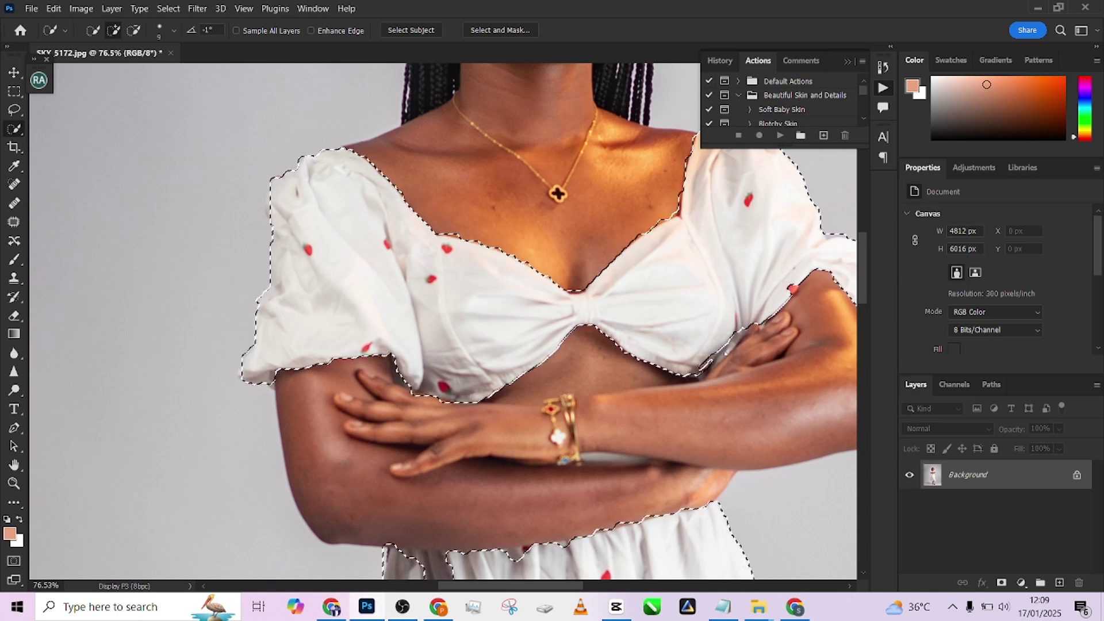
{"action": "mouse_move", "coordinate": [716, 360]}
{"action": "left_mouse_down"}
{"action": "mouse_move", "coordinate": [740, 328]}
{"action": "mouse_move", "coordinate": [754, 345]}
{"action": "mouse_move", "coordinate": [775, 335]}
{"action": "left_mouse_up"}
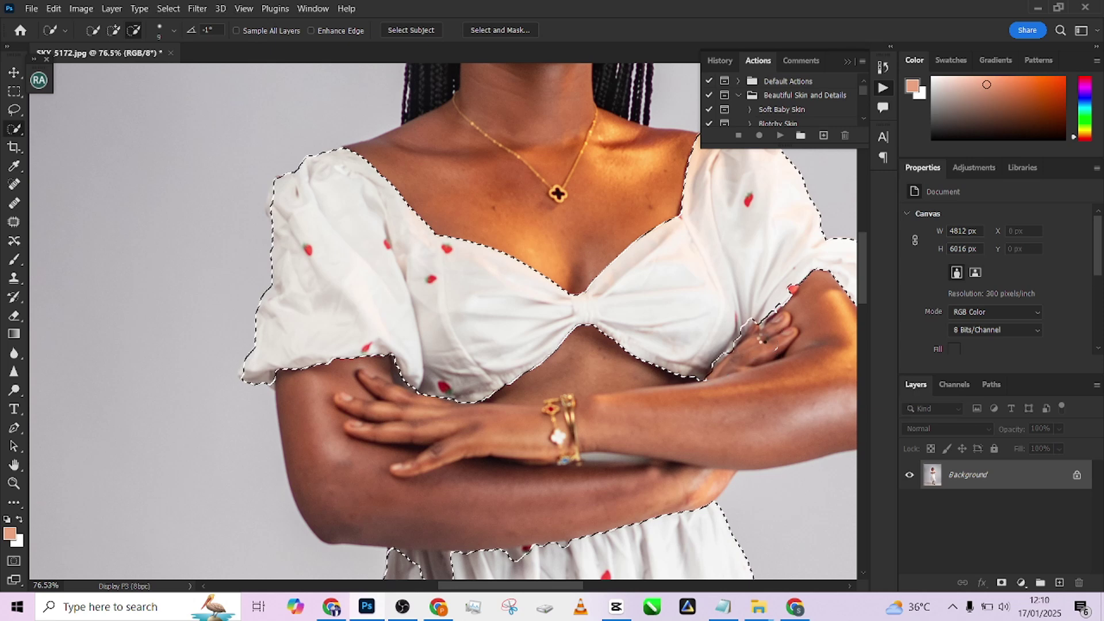
Subtract the crossed arms from the selection and add the waist and skirt edges back
{"action": "left_click_drag", "start_coordinate": [732, 300], "coordinate": [723, 102]}
{"action": "left_click_drag", "start_coordinate": [450, 375], "coordinate": [470, 249]}
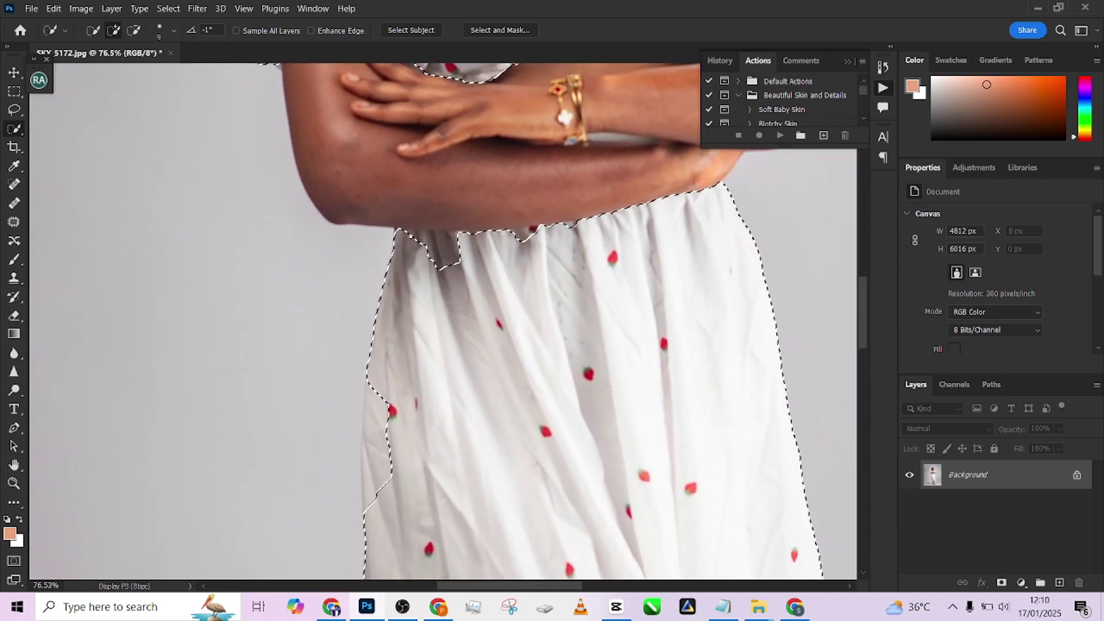
{"action": "scroll", "coordinate": [437, 241], "scroll_direction": "down", "scroll_amount": 3}
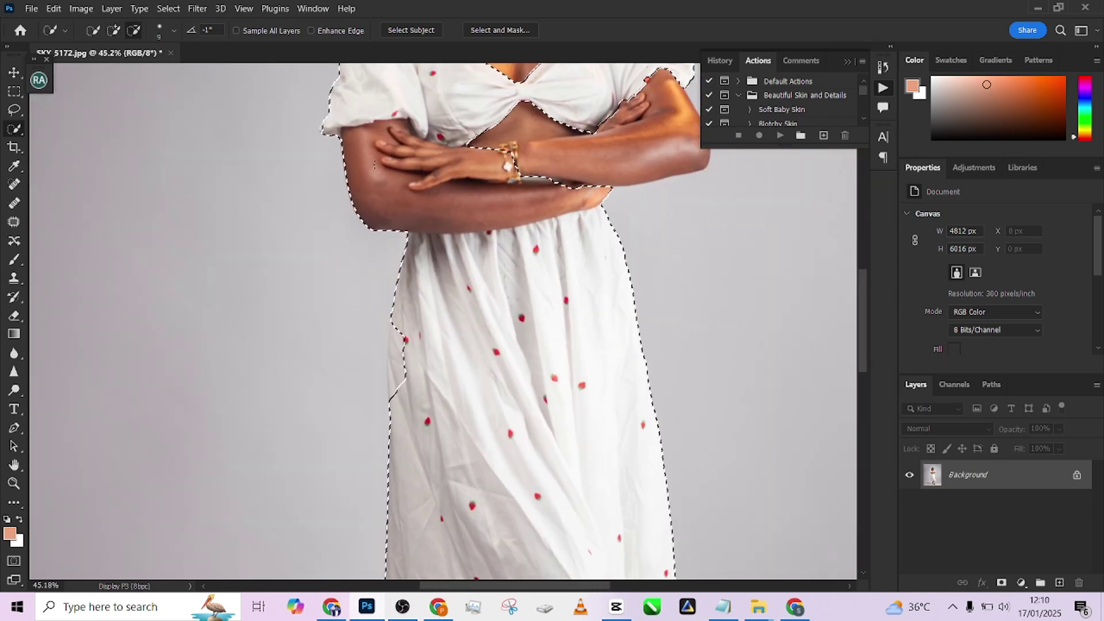
{"action": "key", "text": "bracketright"}
{"action": "mouse_move", "coordinate": [371, 180]}
{"action": "left_mouse_down"}
{"action": "mouse_move", "coordinate": [423, 156]}
{"action": "mouse_move", "coordinate": [391, 207]}
{"action": "mouse_move", "coordinate": [483, 172]}
{"action": "mouse_move", "coordinate": [443, 186]}
{"action": "left_mouse_up"}
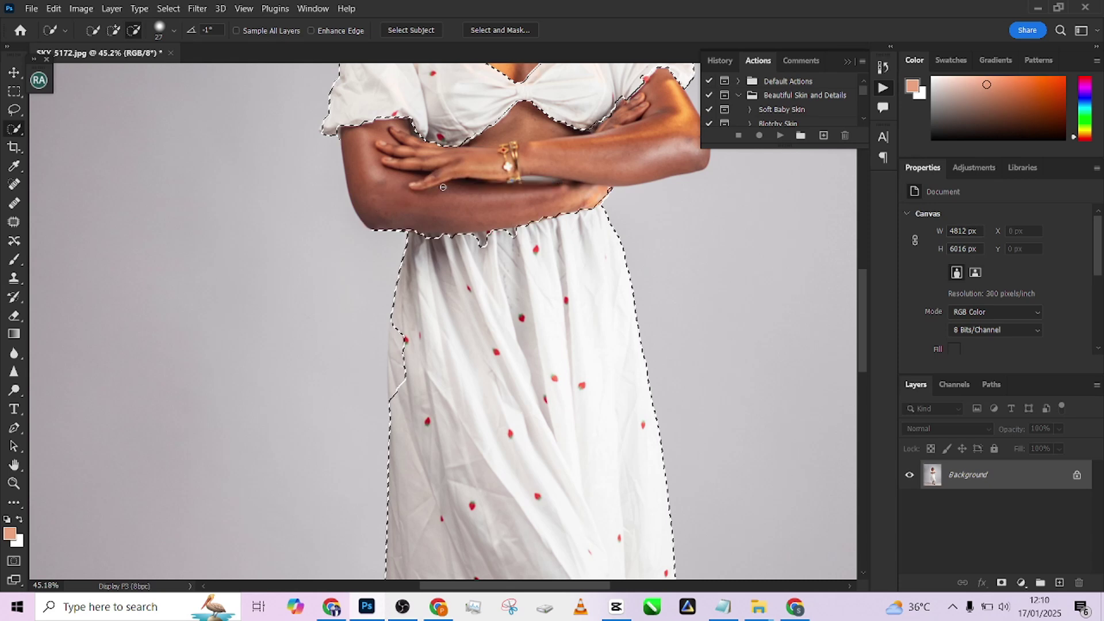
{"action": "scroll", "coordinate": [505, 239], "scroll_direction": "up", "scroll_amount": 2}
{"action": "left_click", "coordinate": [510, 228]}
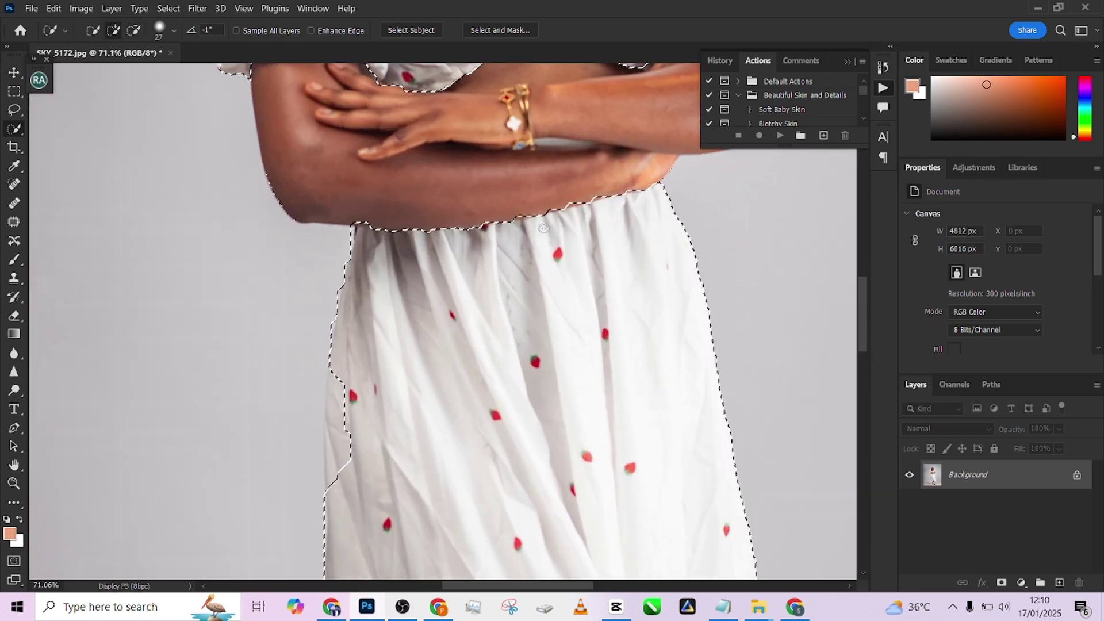
Add the dress sliver below the bracelet with the Polygonal Lasso, then check the neckline
{"action": "right_click", "coordinate": [14, 109]}
{"action": "left_click", "coordinate": [56, 123]}
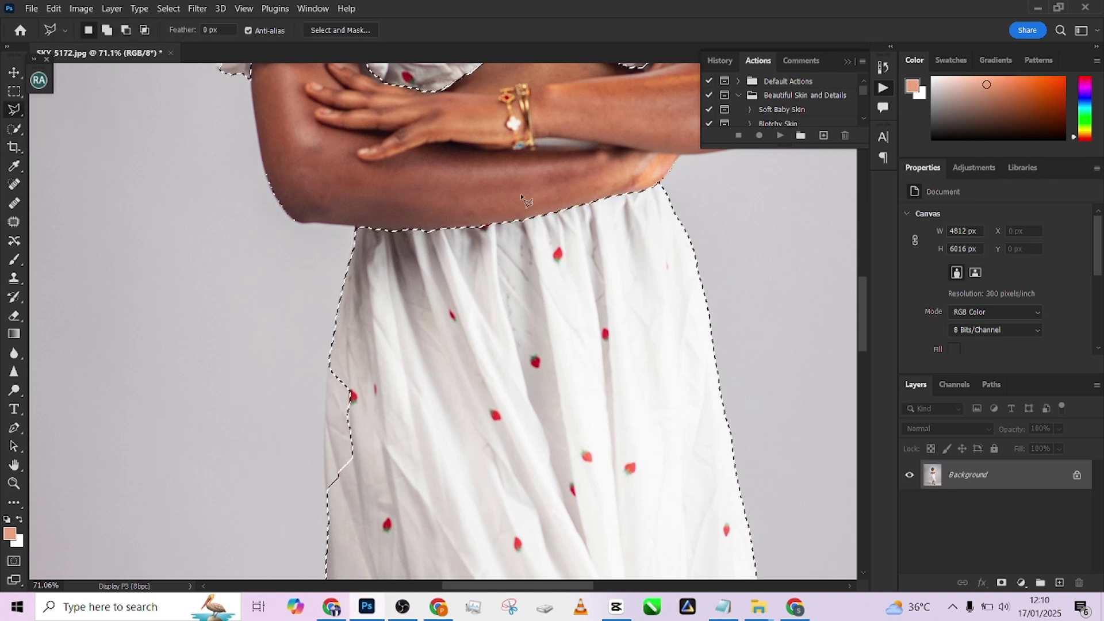
{"action": "left_click", "coordinate": [535, 139], "text": "shift"}
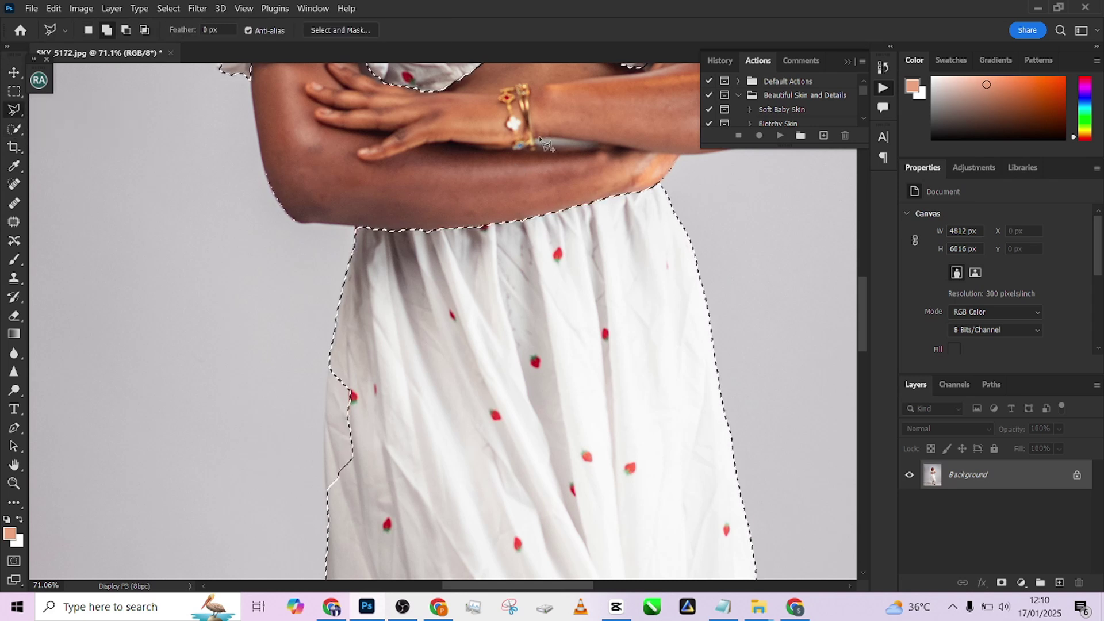
{"action": "left_click", "coordinate": [585, 141]}
{"action": "double_click", "coordinate": [535, 148]}
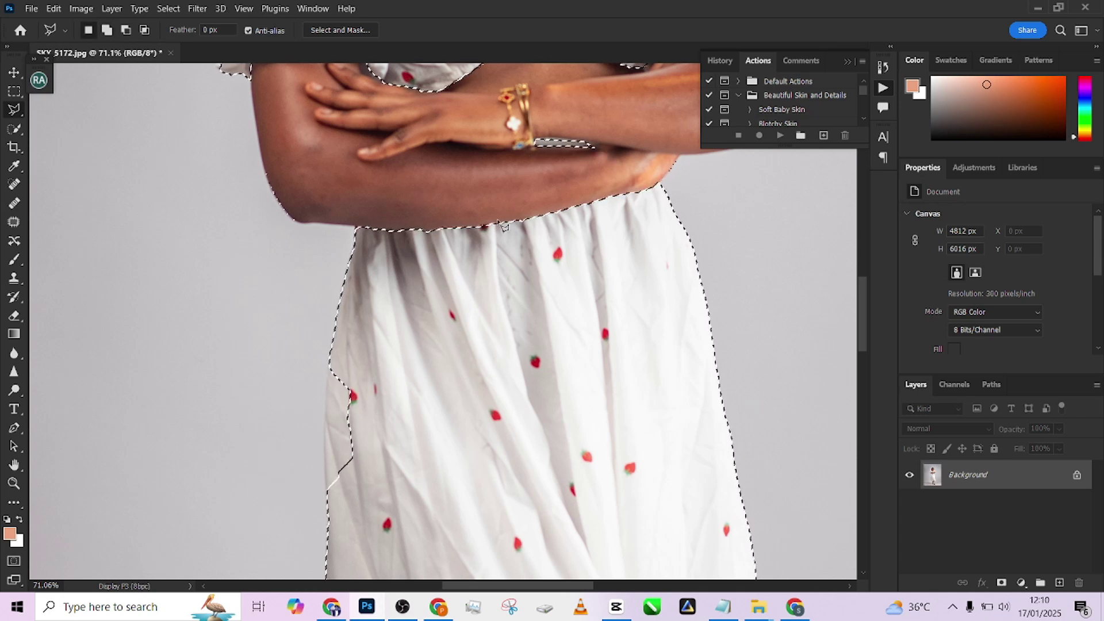
{"action": "scroll", "coordinate": [531, 333], "scroll_direction": "down", "scroll_amount": 5}
{"action": "scroll", "coordinate": [570, 462], "scroll_direction": "up", "scroll_amount": 4}
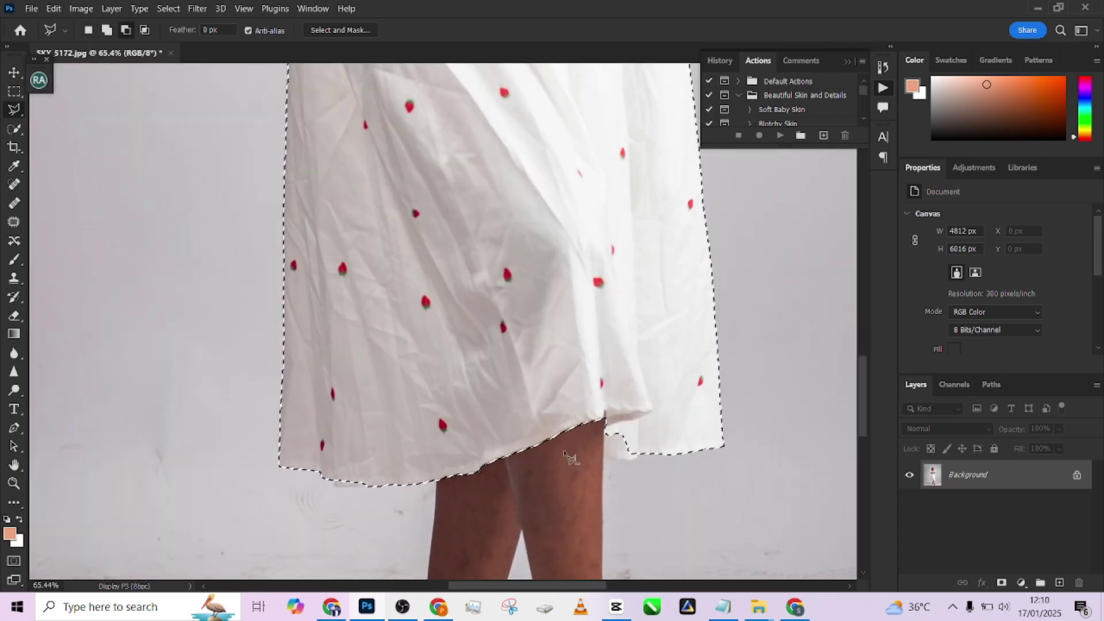
{"action": "key", "text": "w"}
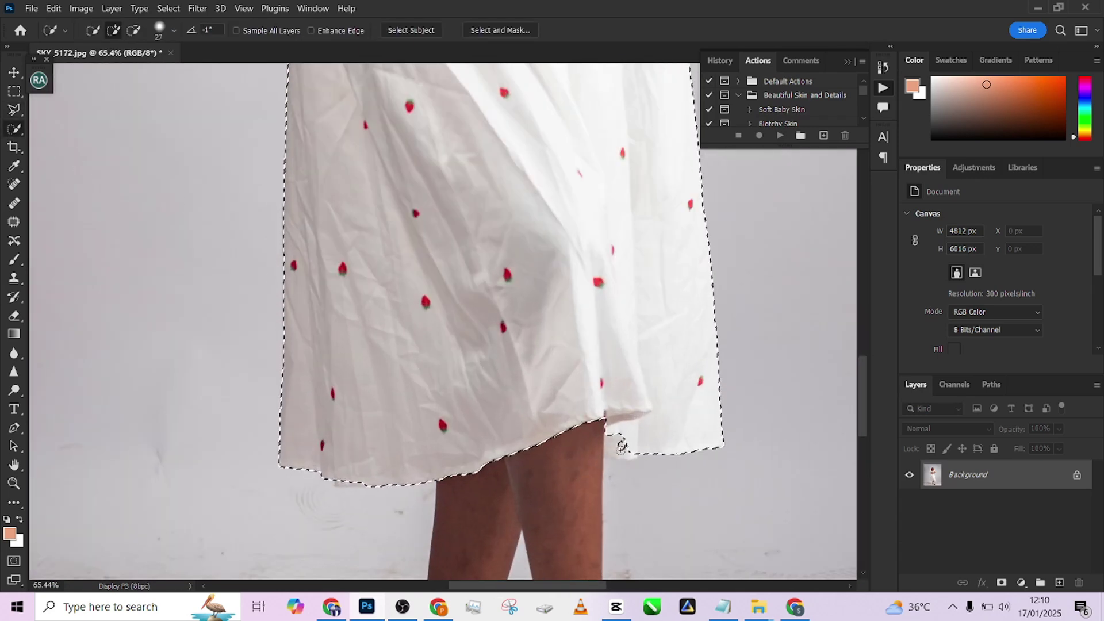
{"action": "scroll", "coordinate": [490, 401], "scroll_direction": "down", "scroll_amount": 3}
{"action": "scroll", "coordinate": [490, 402], "scroll_direction": "up", "scroll_amount": 5}
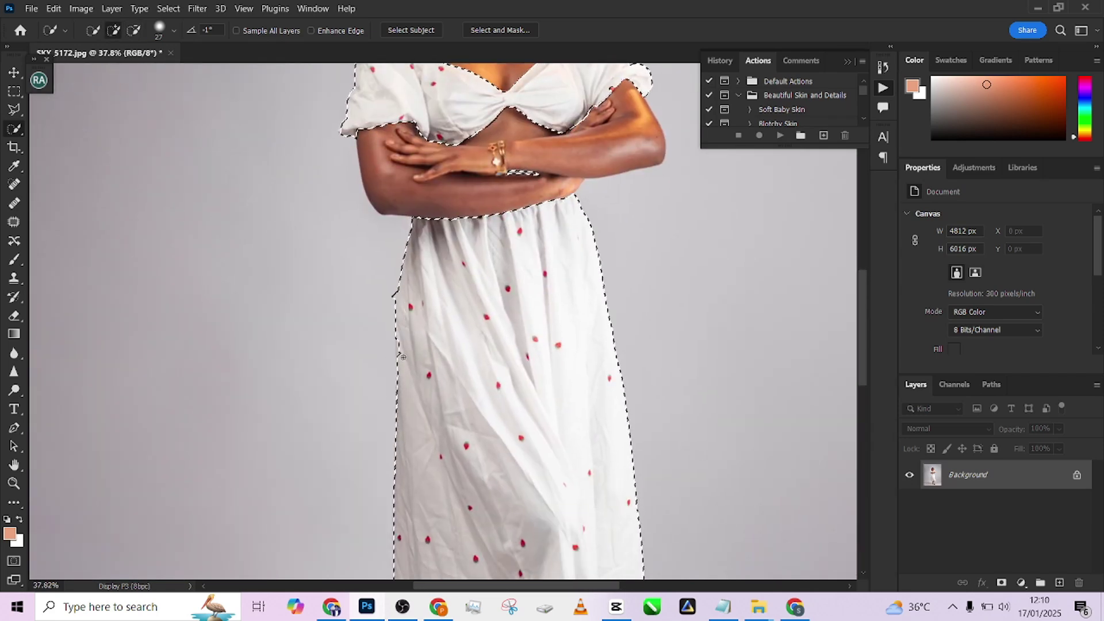
{"action": "left_click_drag", "start_coordinate": [499, 258], "coordinate": [499, 437]}
{"action": "scroll", "coordinate": [487, 268], "scroll_direction": "down", "scroll_amount": 3}
{"action": "scroll", "coordinate": [487, 268], "scroll_direction": "down", "scroll_amount": 2}
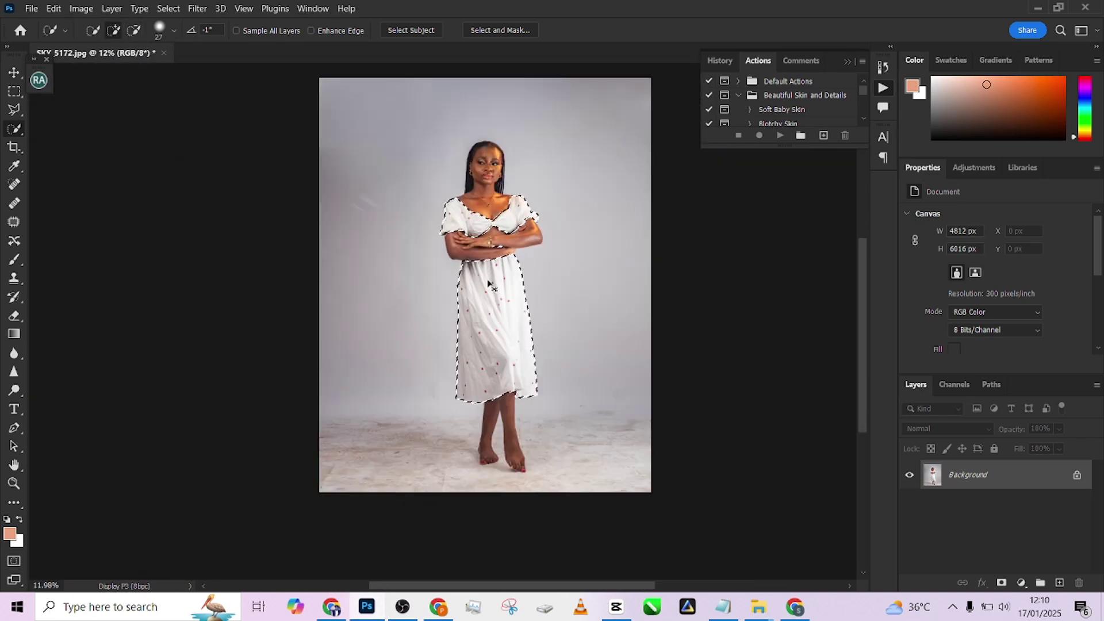
Copy the dress to Layer 1 and drag 8339706 from Downloads onto the canvas
{"action": "key", "text": "ctrl+j"}
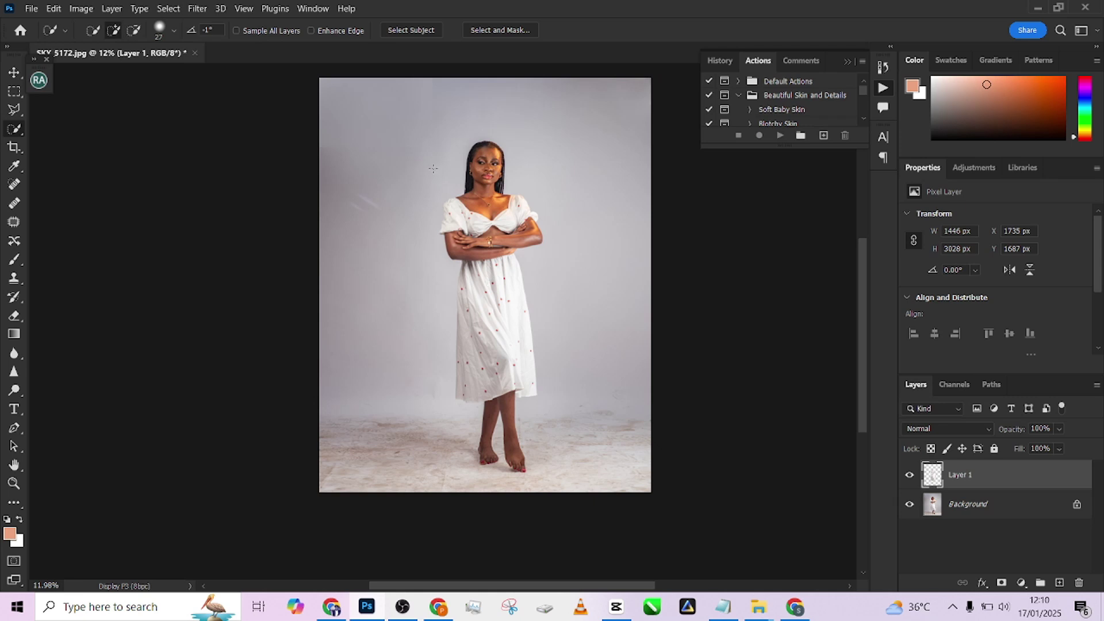
{"action": "left_click", "coordinate": [1036, 10]}
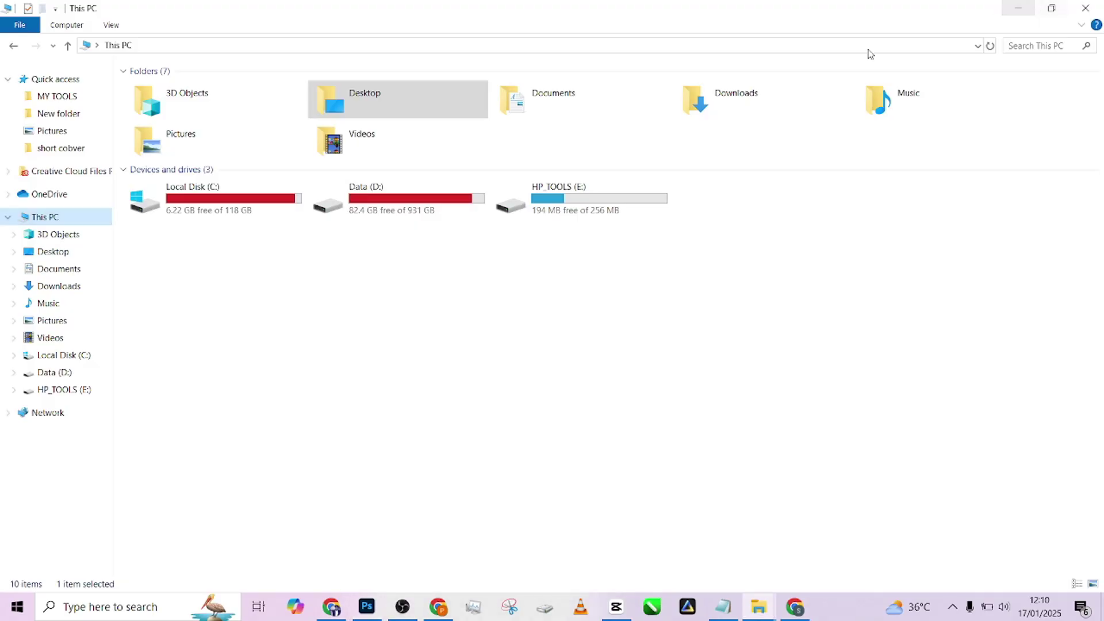
{"action": "left_click", "coordinate": [65, 292]}
{"action": "left_click_drag", "start_coordinate": [402, 353], "coordinate": [498, 371]}
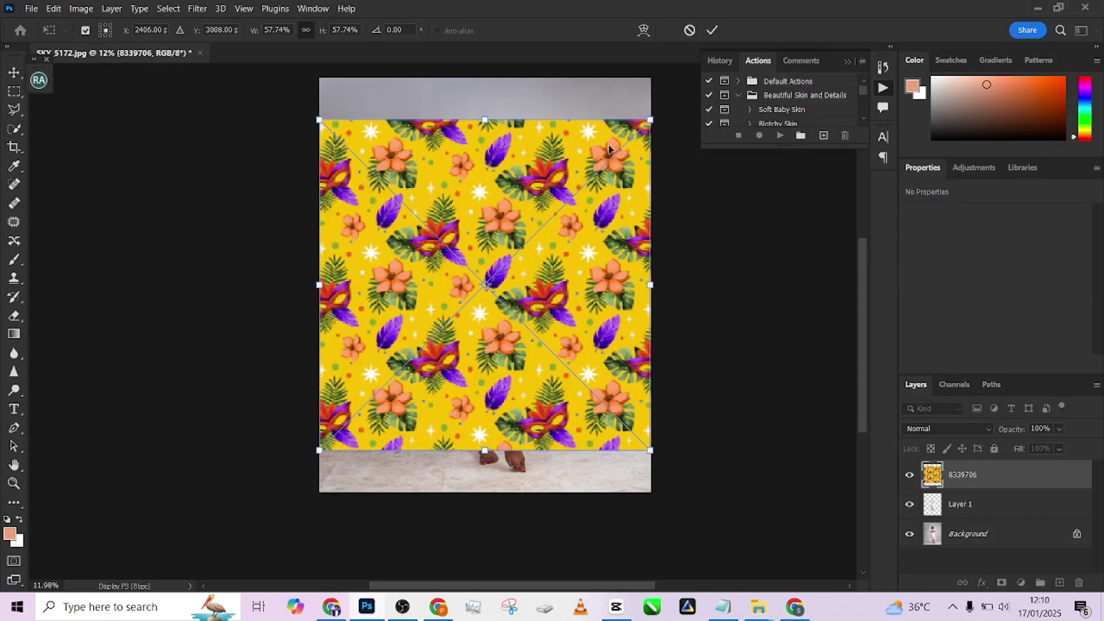
Commit the 8339706 placement and clip it to the dress on Layer 1
{"action": "key", "text": "Return"}
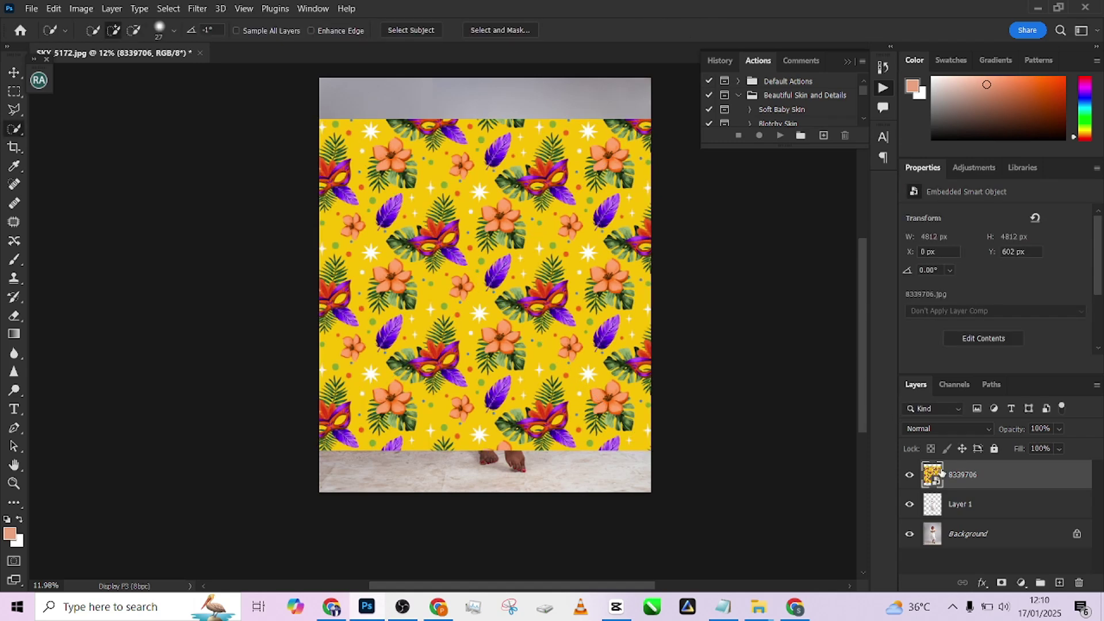
{"action": "left_click", "coordinate": [966, 498]}
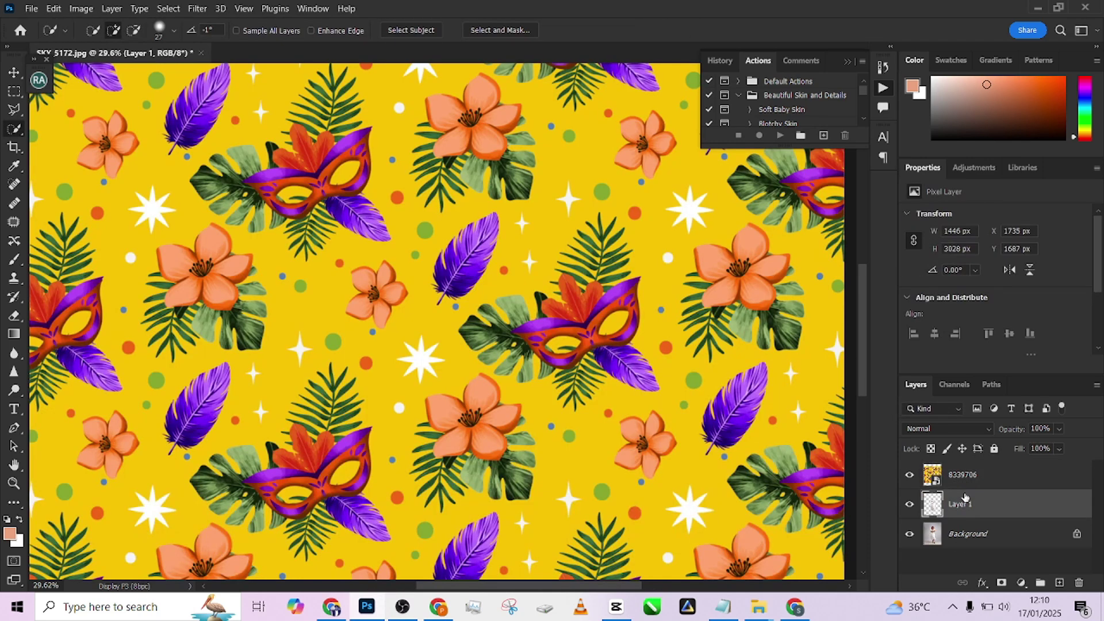
{"action": "left_click", "coordinate": [980, 482]}
{"action": "left_click", "coordinate": [976, 487], "text": "alt"}
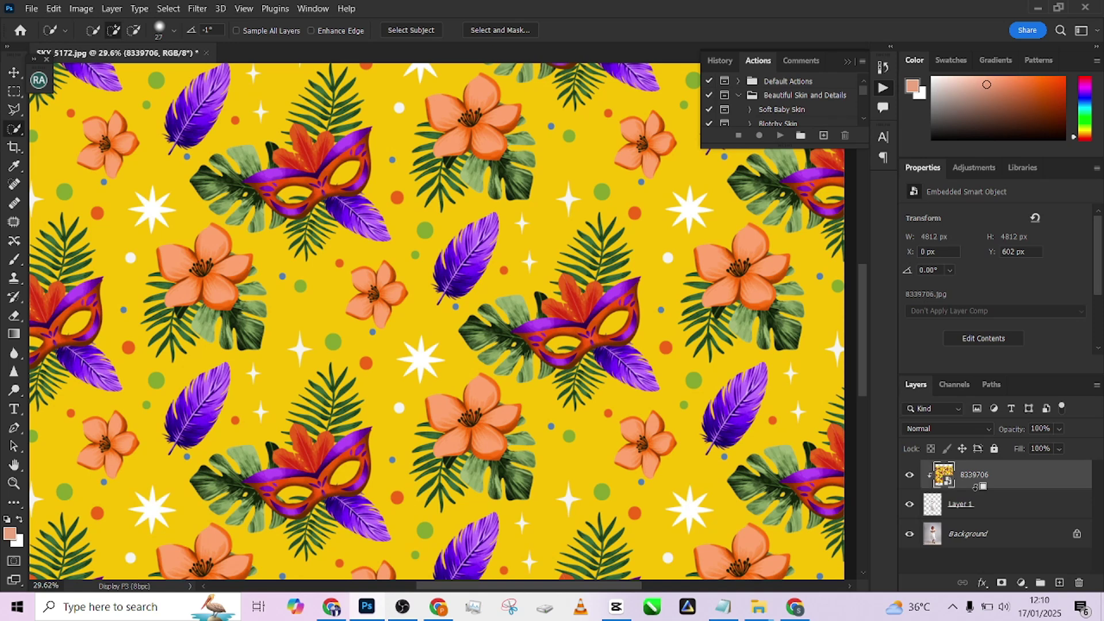
{"action": "scroll", "coordinate": [509, 319], "scroll_direction": "down", "scroll_amount": 5}
{"action": "scroll", "coordinate": [530, 381], "scroll_direction": "up", "scroll_amount": 2}
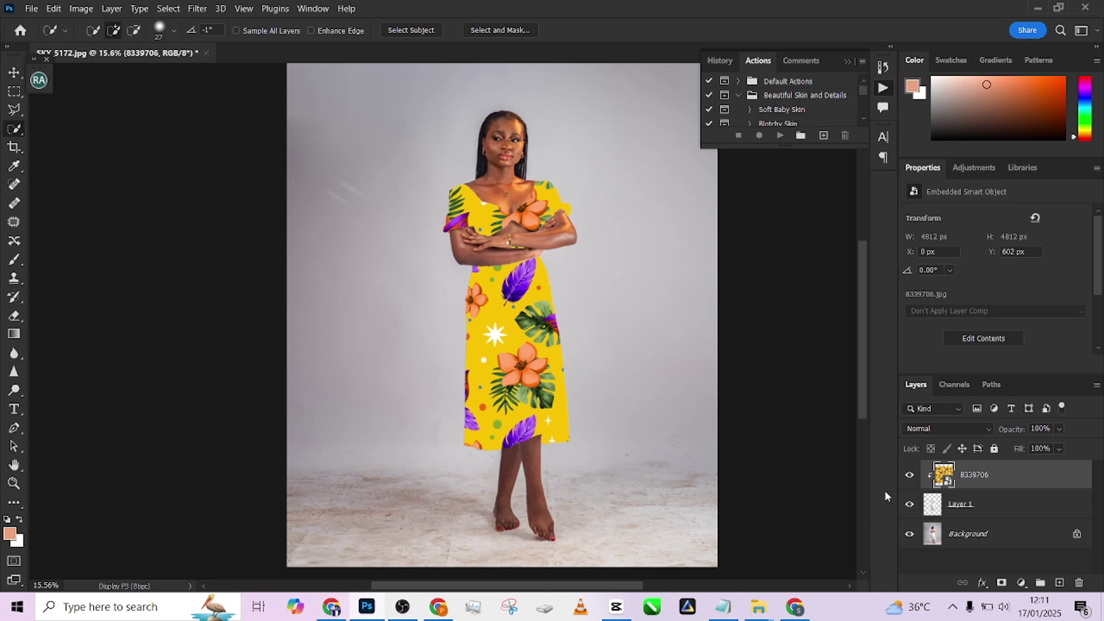
Set the 8339706 pattern layer's blend mode to Multiply
{"action": "left_click", "coordinate": [910, 475]}
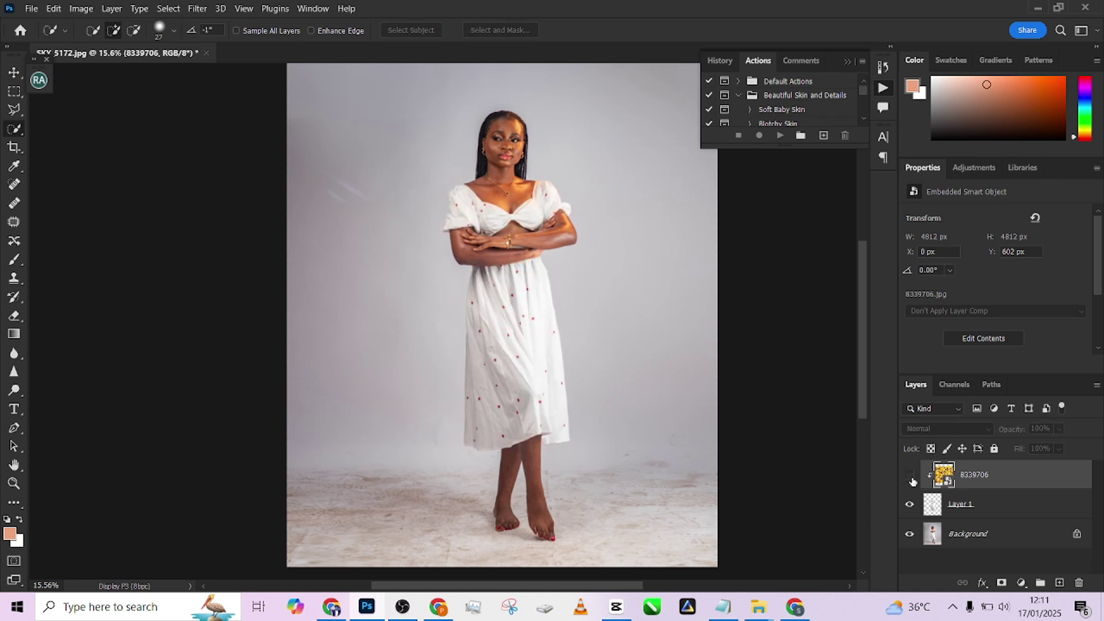
{"action": "left_click", "coordinate": [910, 476]}
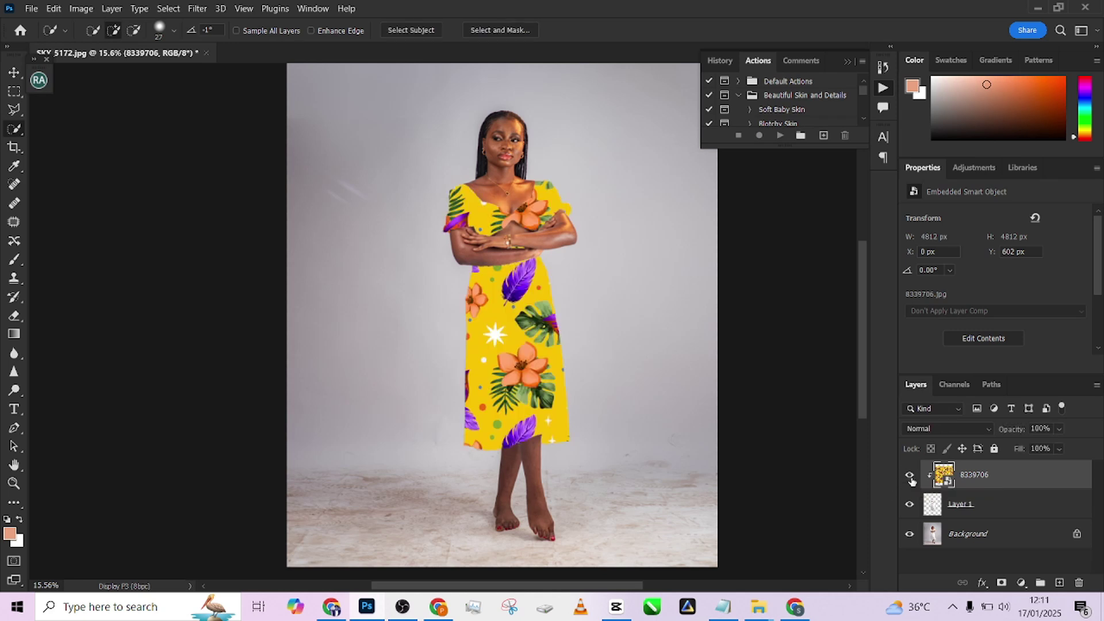
{"action": "left_click", "coordinate": [930, 428]}
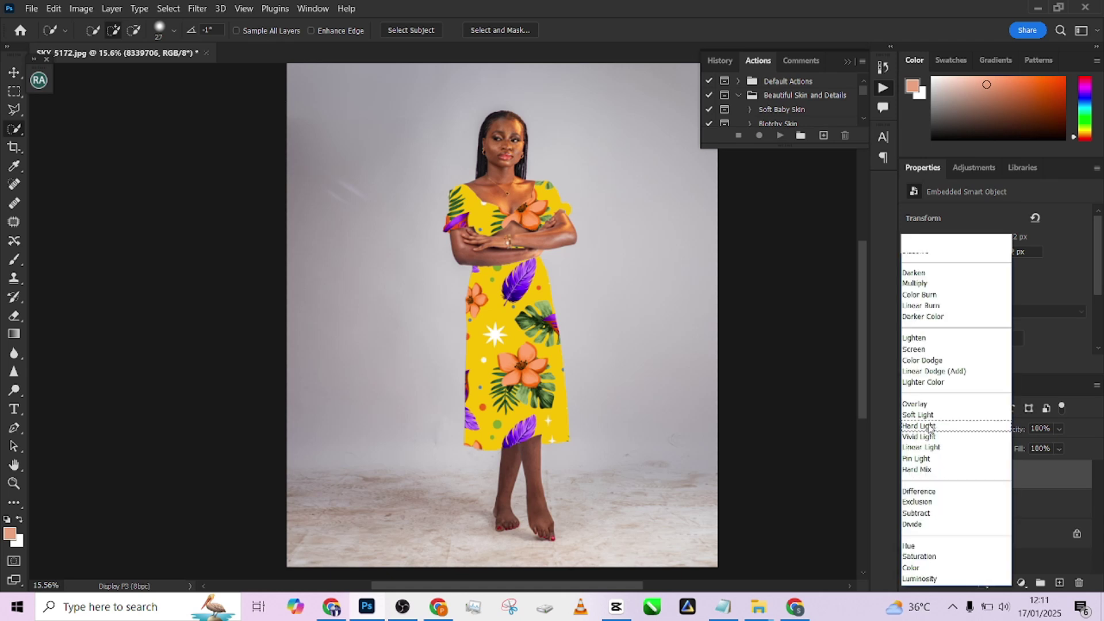
{"action": "left_click", "coordinate": [919, 283]}
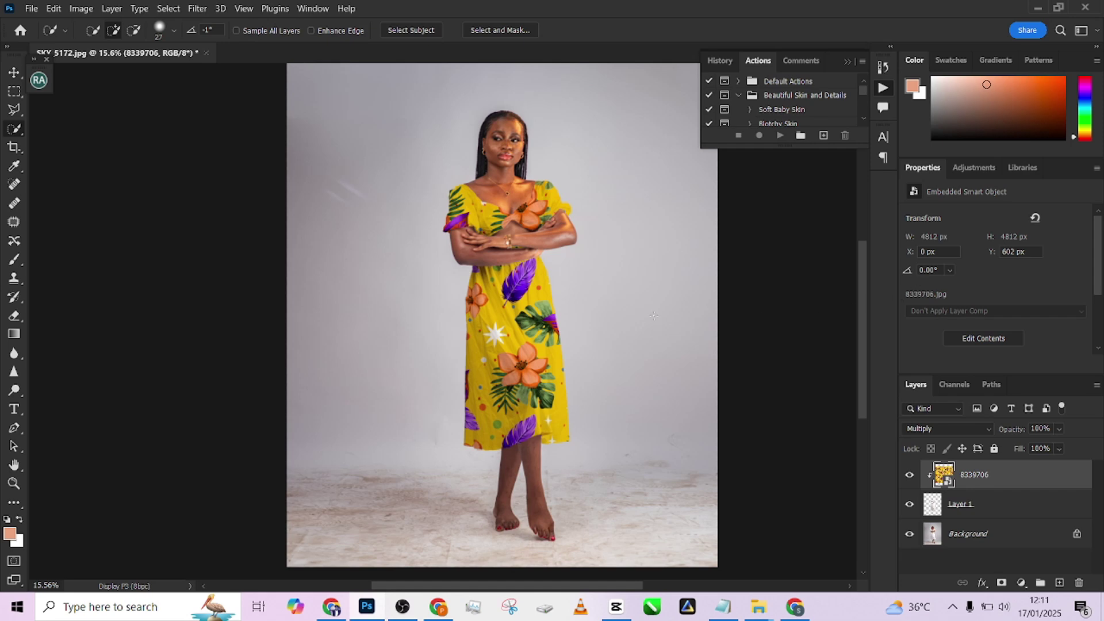
Toggle the pattern layer's visibility repeatedly to compare the Multiply result with the plain dress
{"action": "scroll", "coordinate": [579, 315], "scroll_direction": "up", "scroll_amount": 3}
{"action": "scroll", "coordinate": [578, 315], "scroll_direction": "down", "scroll_amount": 4}
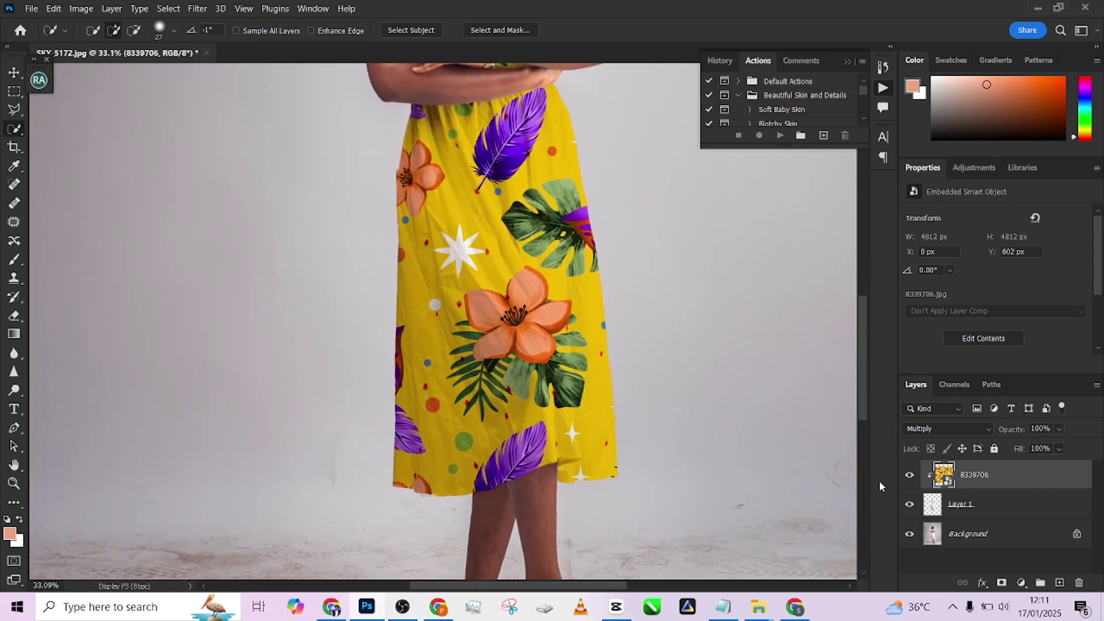
{"action": "left_click", "coordinate": [908, 479]}
{"action": "left_click", "coordinate": [908, 480]}
{"action": "left_click", "coordinate": [908, 480]}
{"action": "left_click", "coordinate": [908, 480]}
{"action": "left_click", "coordinate": [907, 480]}
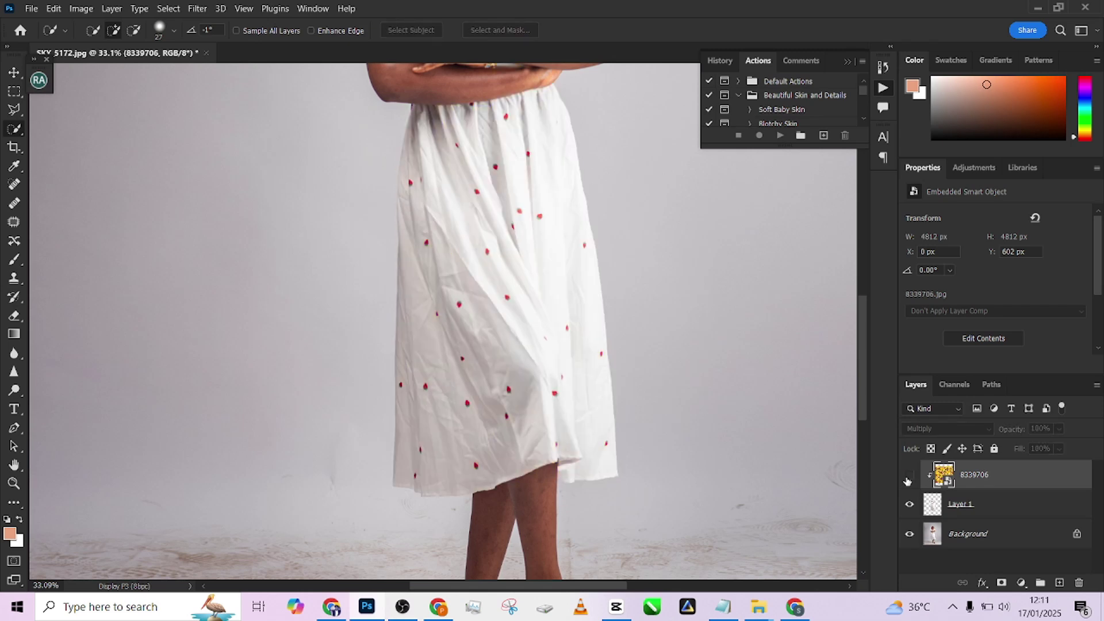
{"action": "left_click", "coordinate": [907, 479]}
{"action": "left_click", "coordinate": [907, 480]}
{"action": "left_click", "coordinate": [908, 480]}
{"action": "scroll", "coordinate": [578, 407], "scroll_direction": "up", "scroll_amount": 3}
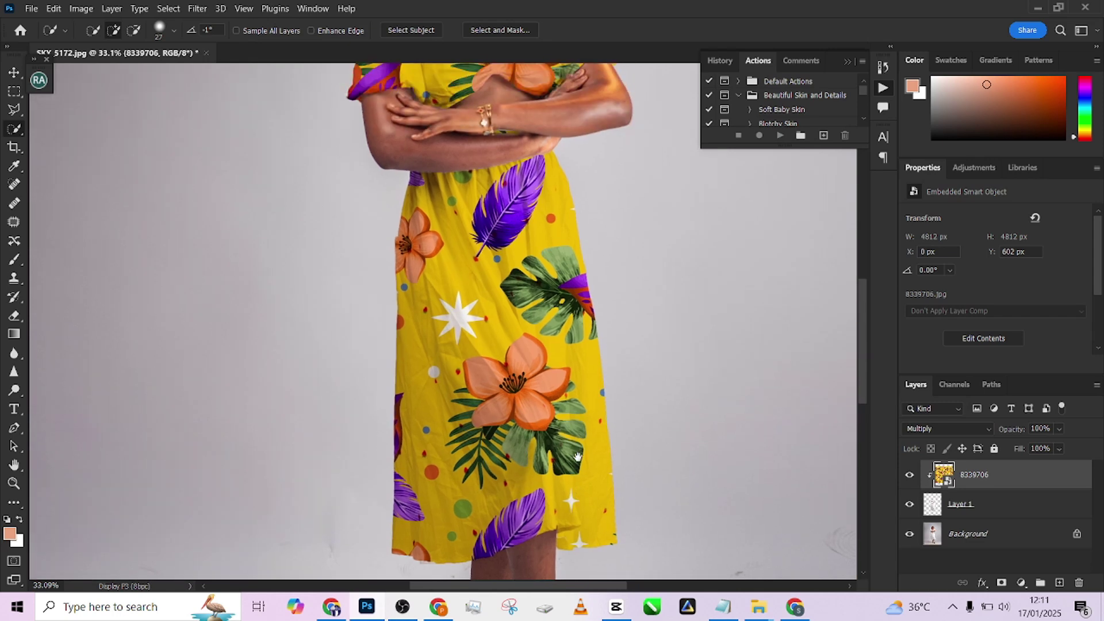
{"action": "scroll", "coordinate": [573, 421], "scroll_direction": "down", "scroll_amount": 1}
{"action": "left_click_drag", "start_coordinate": [536, 315], "coordinate": [514, 359]}
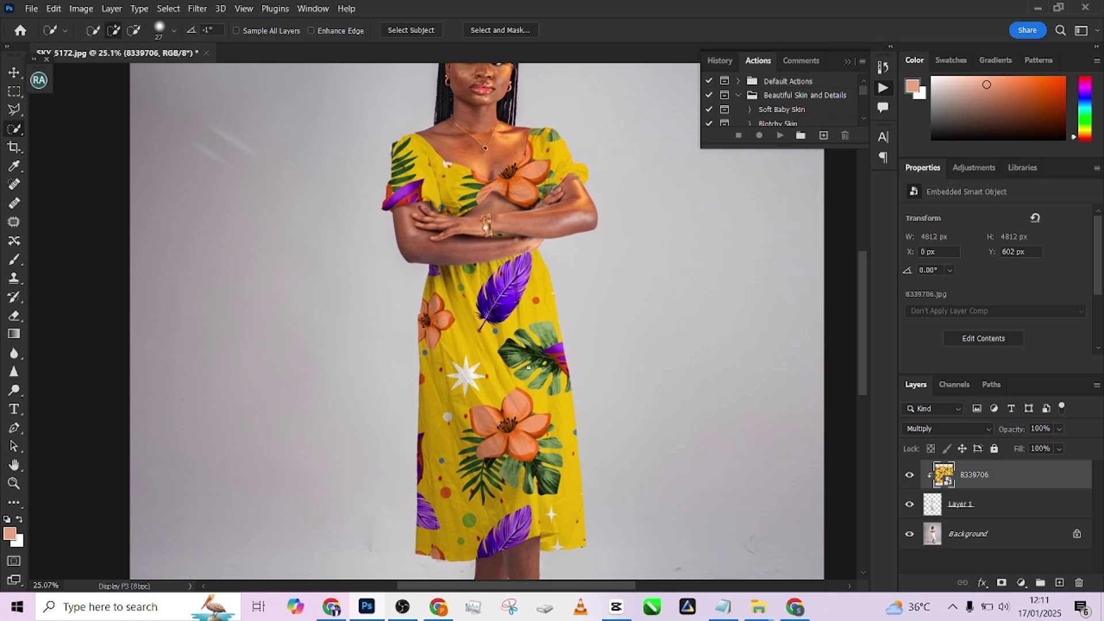
With Auto-Select off, enlarge the floral pattern and shift it down over the dress
{"action": "key", "text": "v"}
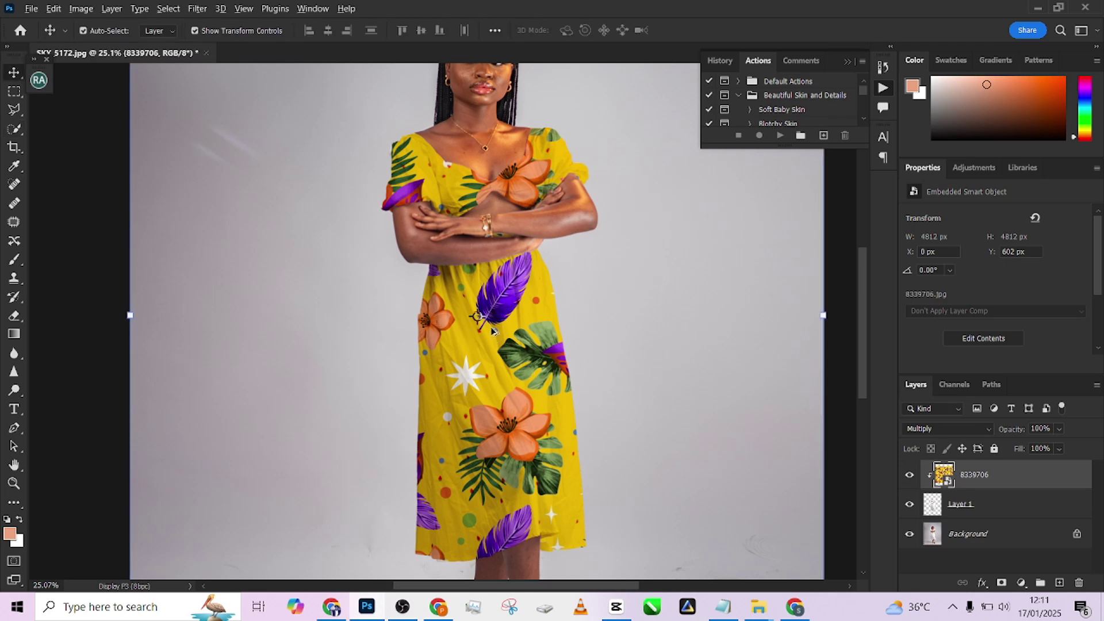
{"action": "scroll", "coordinate": [491, 331], "scroll_direction": "down", "scroll_amount": 3}
{"action": "left_click", "coordinate": [113, 31]}
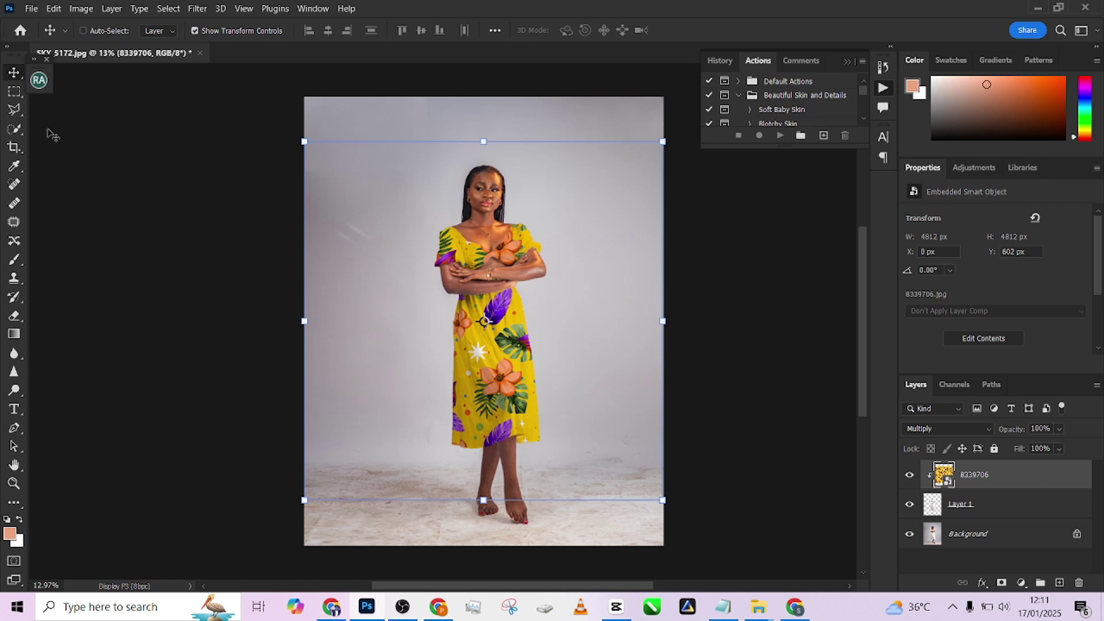
{"action": "left_click_drag", "start_coordinate": [663, 501], "coordinate": [707, 591]}
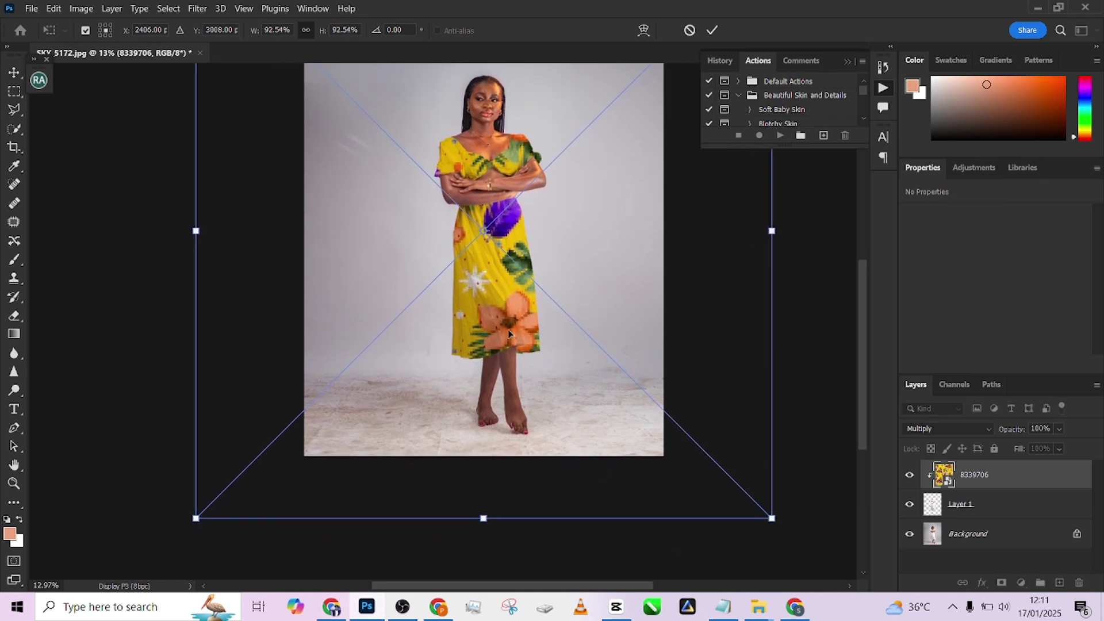
{"action": "left_click_drag", "start_coordinate": [509, 331], "coordinate": [512, 337]}
{"action": "key", "text": "Return"}
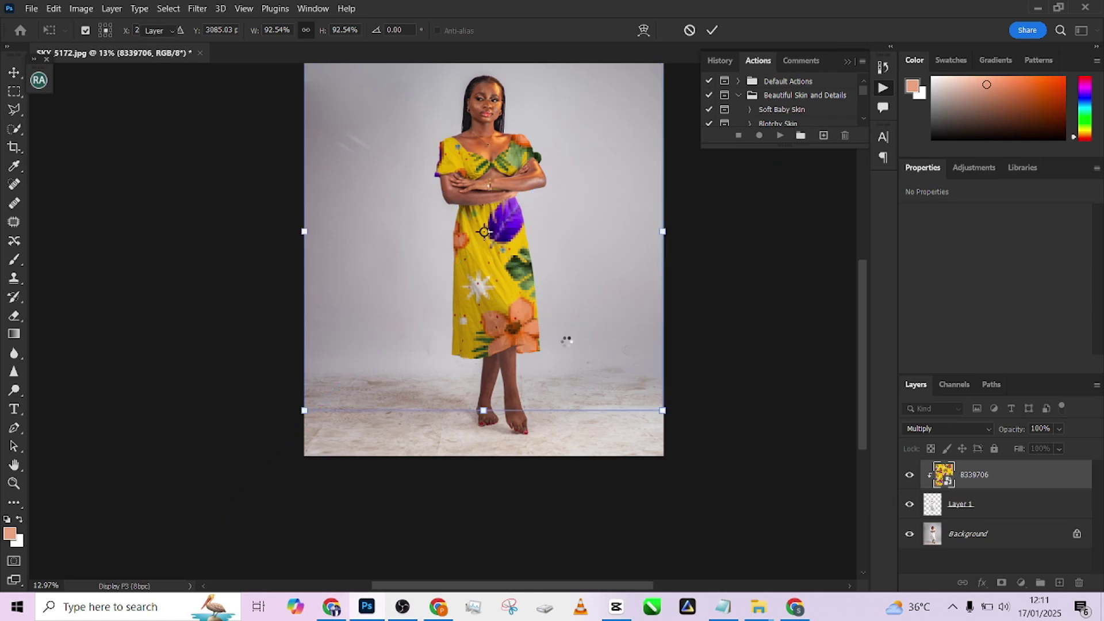
Zoom in on the dress and open the Layer Style blending options for 8339706
{"action": "scroll", "coordinate": [505, 206], "scroll_direction": "up", "scroll_amount": 3}
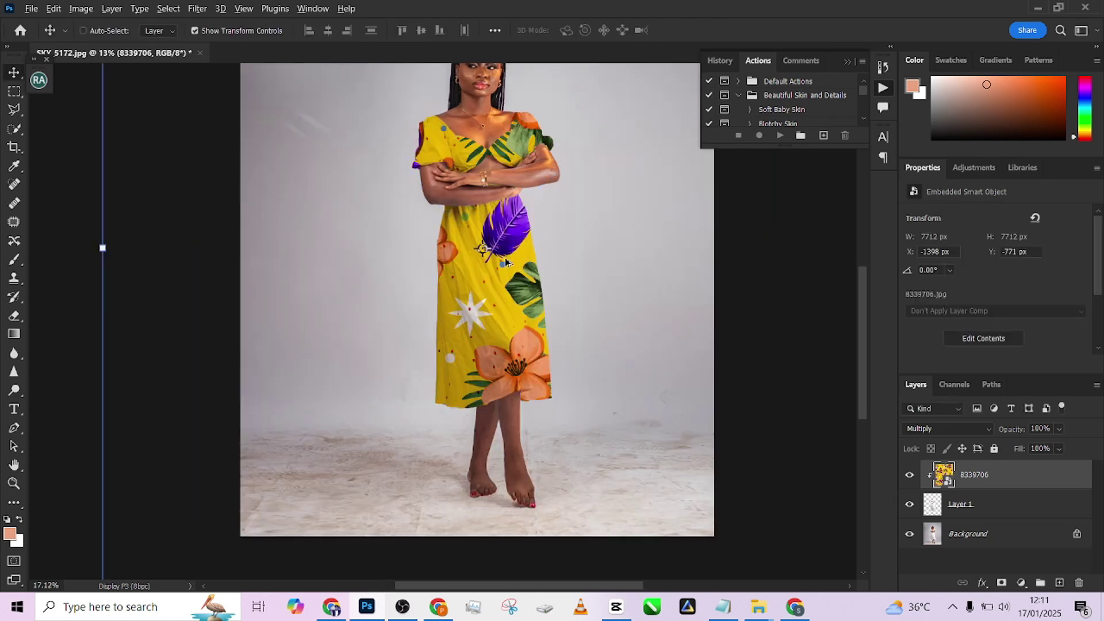
{"action": "left_click_drag", "start_coordinate": [501, 274], "coordinate": [498, 322]}
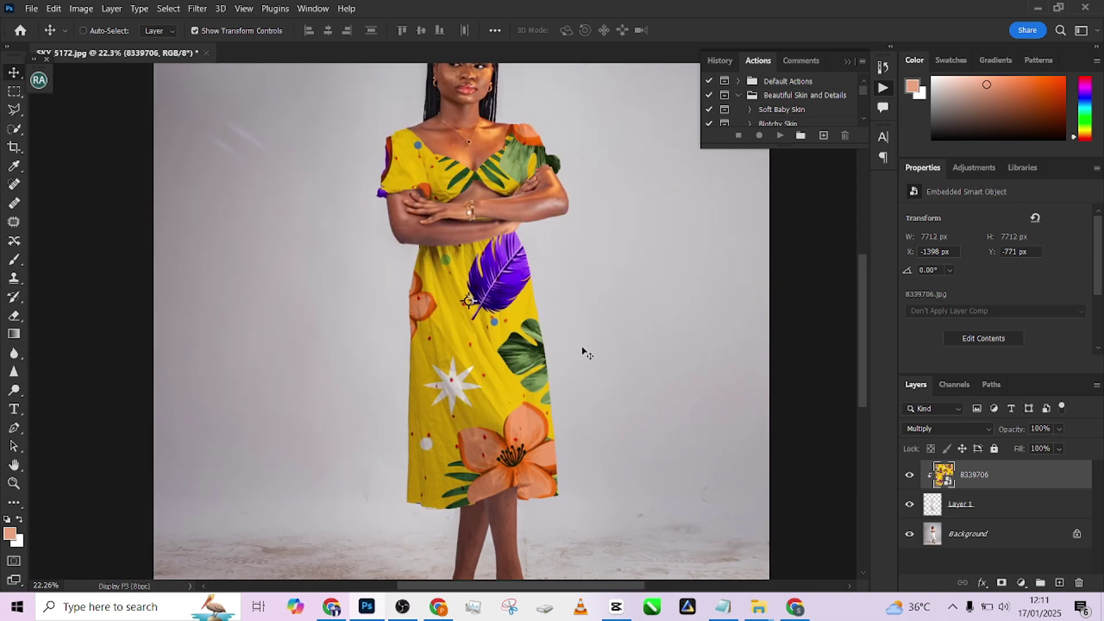
{"action": "left_click_drag", "start_coordinate": [554, 382], "coordinate": [526, 427]}
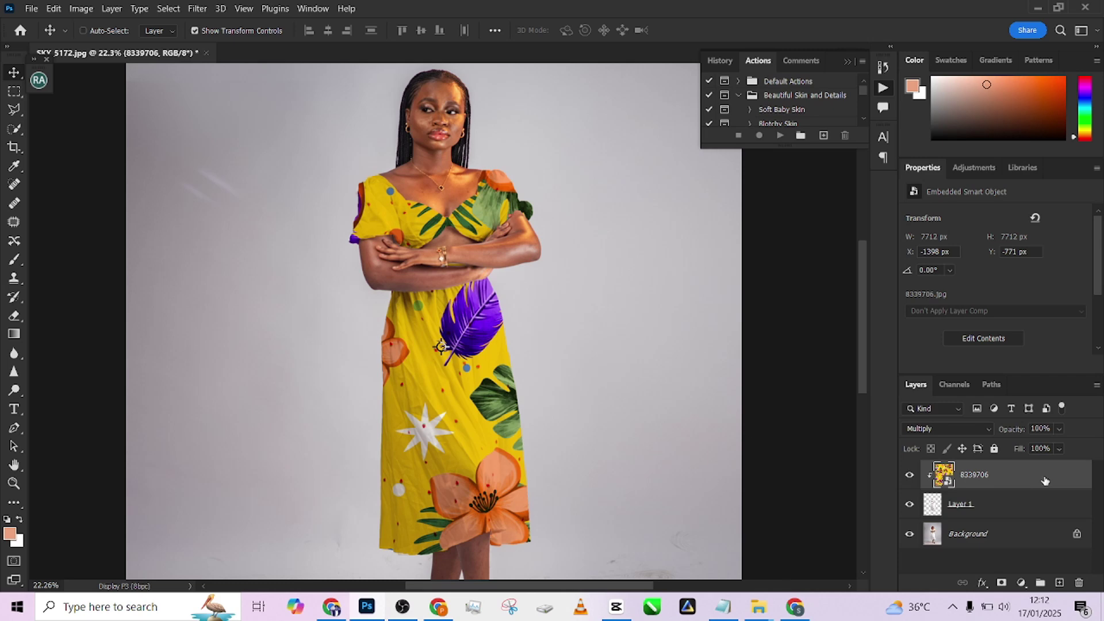
{"action": "double_click", "coordinate": [1045, 481]}
{"action": "left_click_drag", "start_coordinate": [633, 219], "coordinate": [667, 167]}
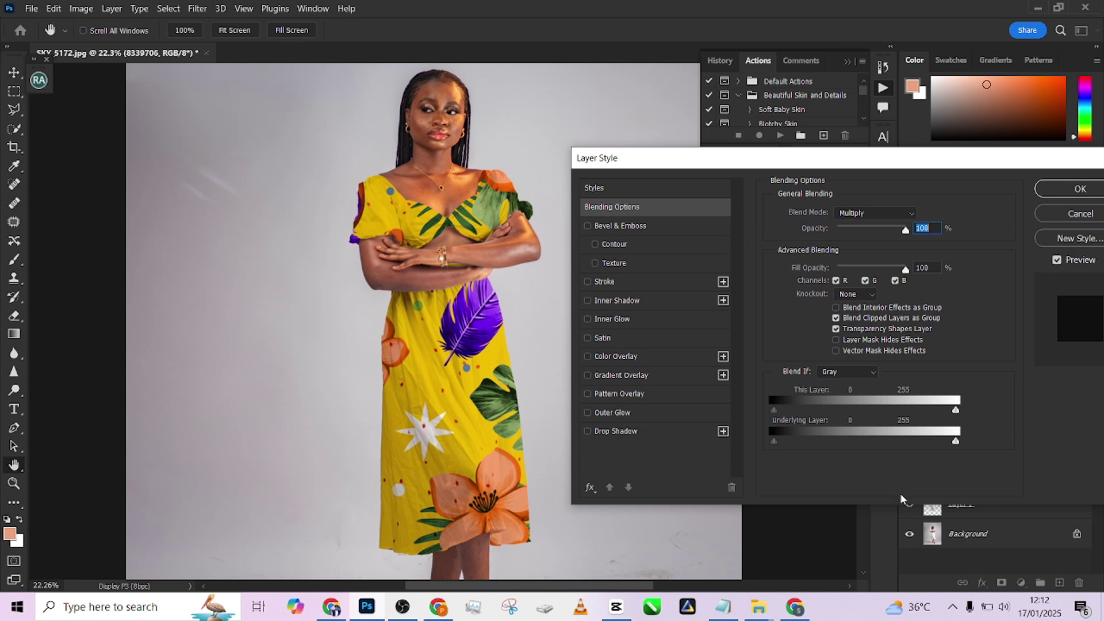
Split the 8339706 pattern's Underlying Layer shadow slider to 0/83 and apply the Blend If setting
{"action": "key", "text": "alt"}
{"action": "left_click_drag", "start_coordinate": [779, 441], "coordinate": [818, 441]}
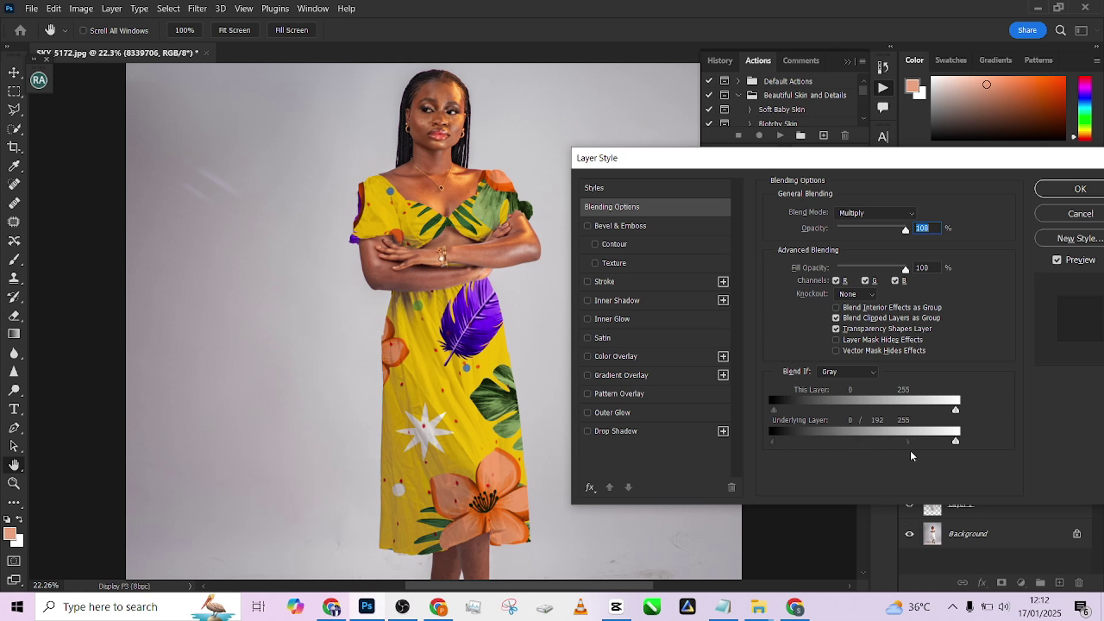
{"action": "left_click_drag", "start_coordinate": [815, 455], "coordinate": [773, 461]}
{"action": "mouse_move", "coordinate": [822, 441]}
{"action": "left_mouse_down"}
{"action": "mouse_move", "coordinate": [785, 436]}
{"action": "mouse_move", "coordinate": [875, 443]}
{"action": "mouse_move", "coordinate": [833, 438]}
{"action": "left_mouse_up"}
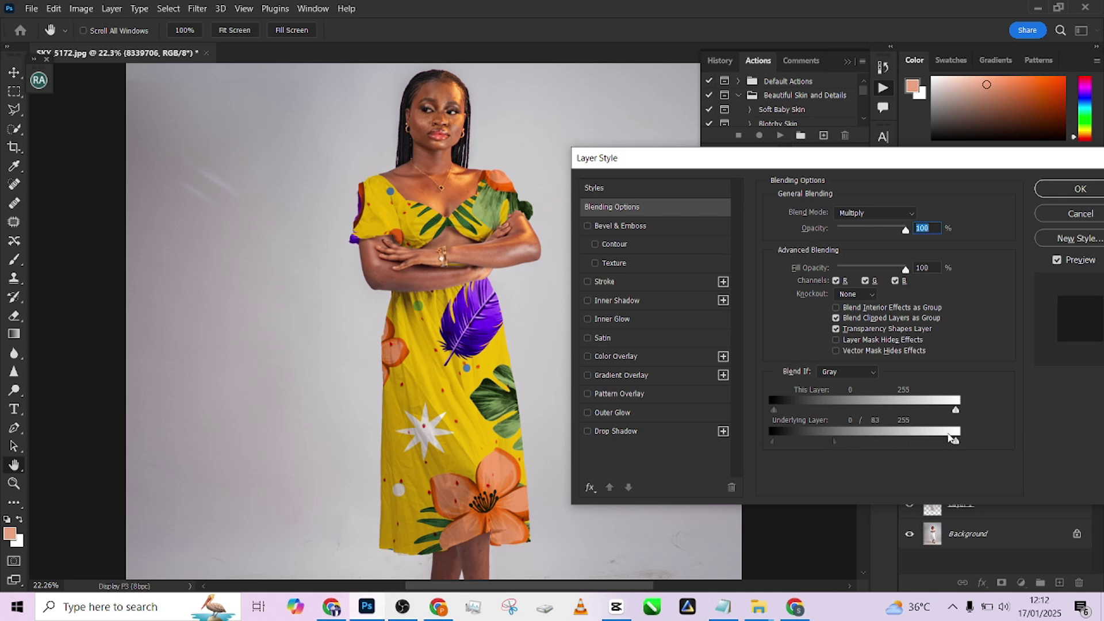
{"action": "left_click_drag", "start_coordinate": [952, 439], "coordinate": [970, 452]}
{"action": "key", "text": "alt"}
{"action": "left_click_drag", "start_coordinate": [774, 443], "coordinate": [789, 444]}
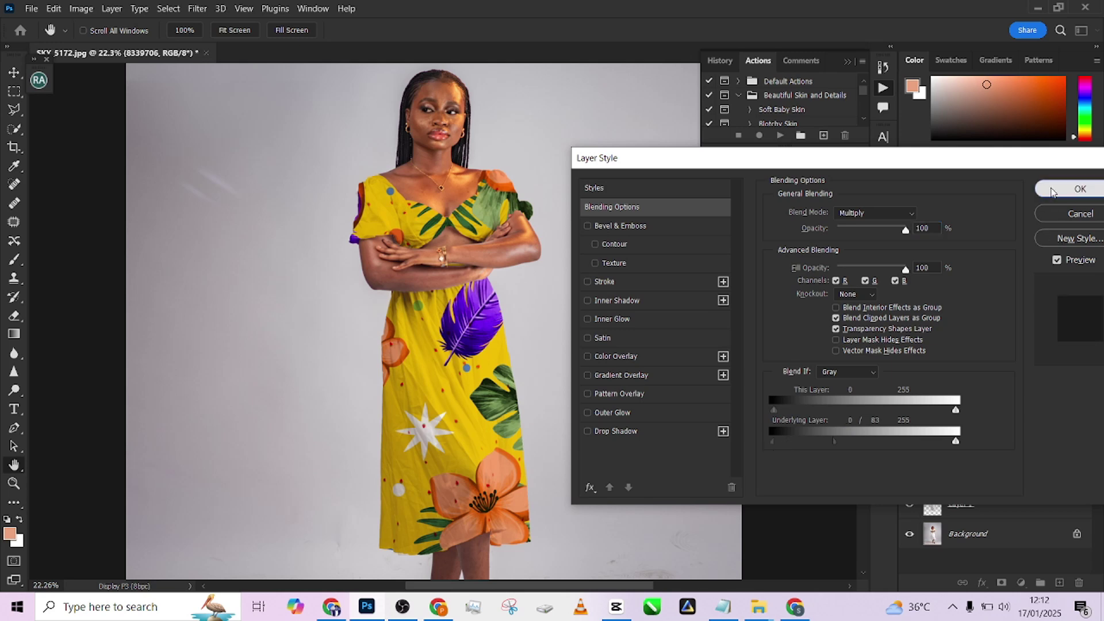
{"action": "left_click", "coordinate": [1061, 189]}
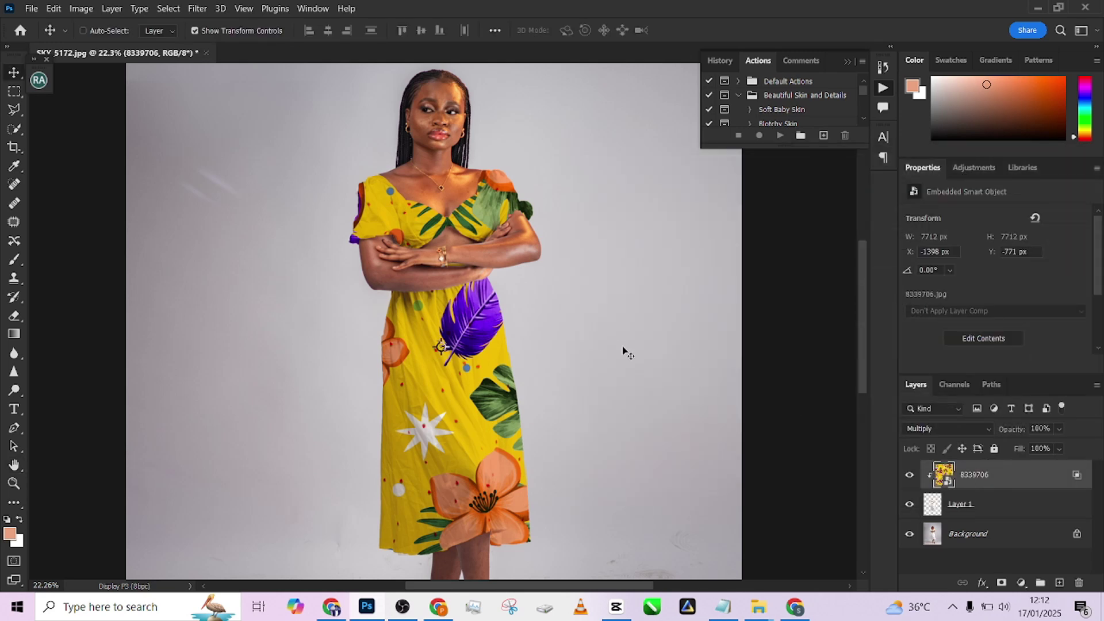
Group Layer 1 with the 8339706 pattern as Group 1 and duplicate the group
{"action": "scroll", "coordinate": [591, 351], "scroll_direction": "down", "scroll_amount": 1}
{"action": "left_click", "coordinate": [1024, 512], "text": "ctrl"}
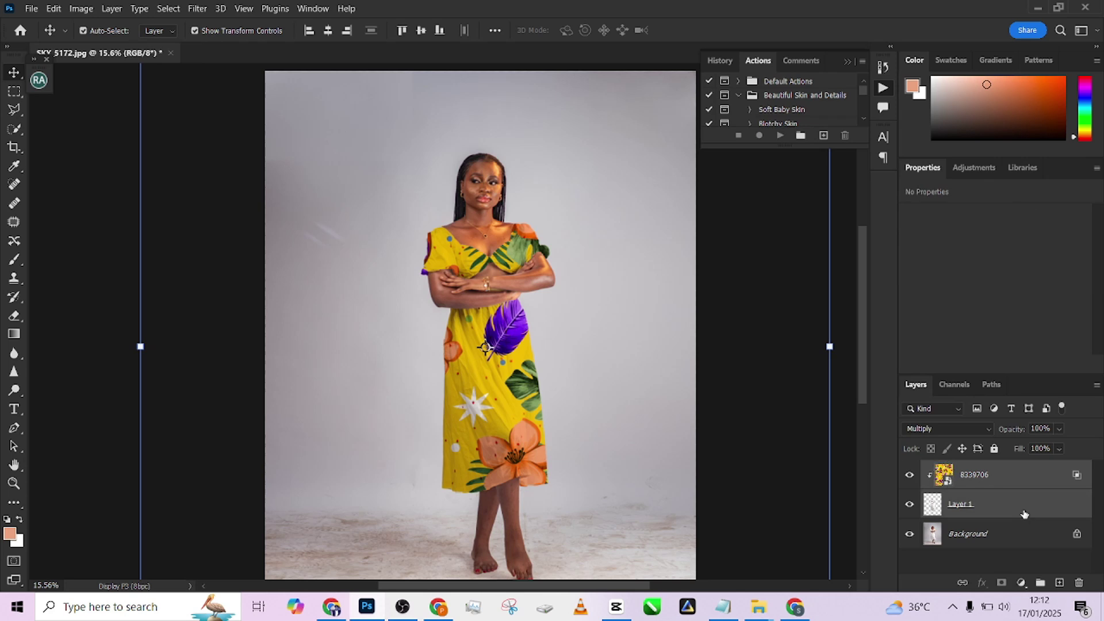
{"action": "key", "text": "ctrl+g"}
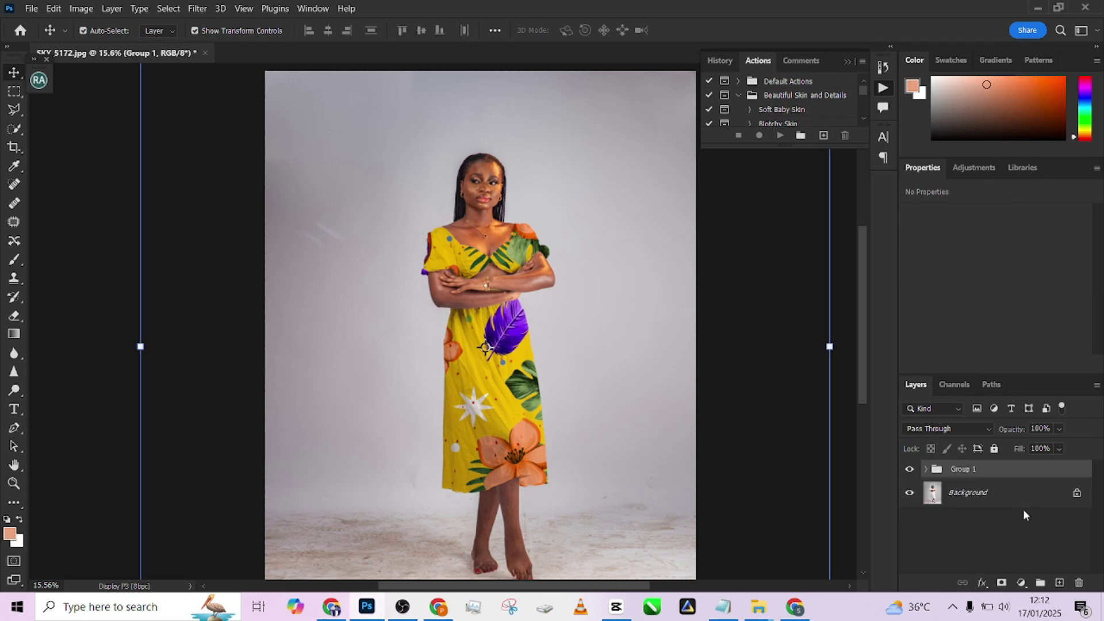
{"action": "key", "text": "ctrl+j"}
Select the 8339706 pattern inside Group 1 copy and keep its Multiply blend mode
{"action": "left_click", "coordinate": [926, 471]}
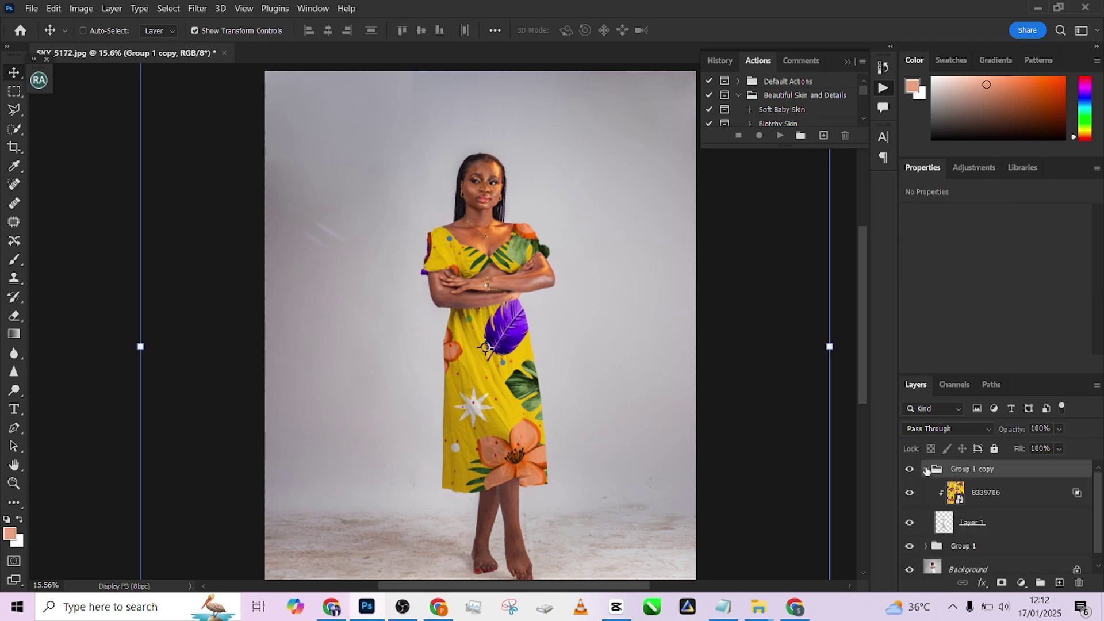
{"action": "left_click", "coordinate": [1030, 492]}
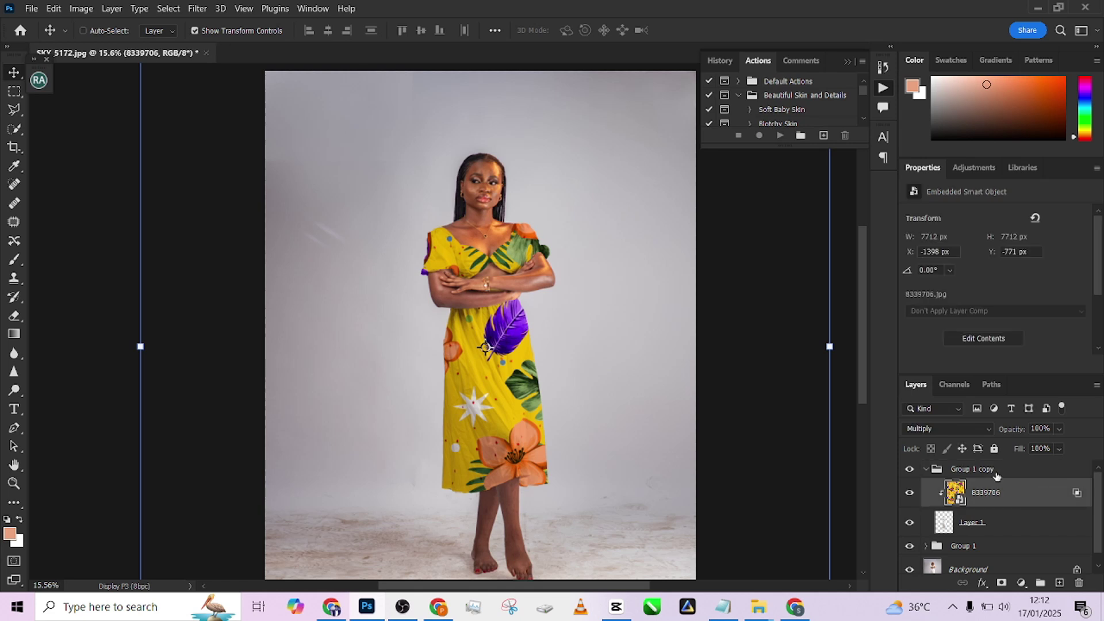
{"action": "left_click", "coordinate": [953, 429]}
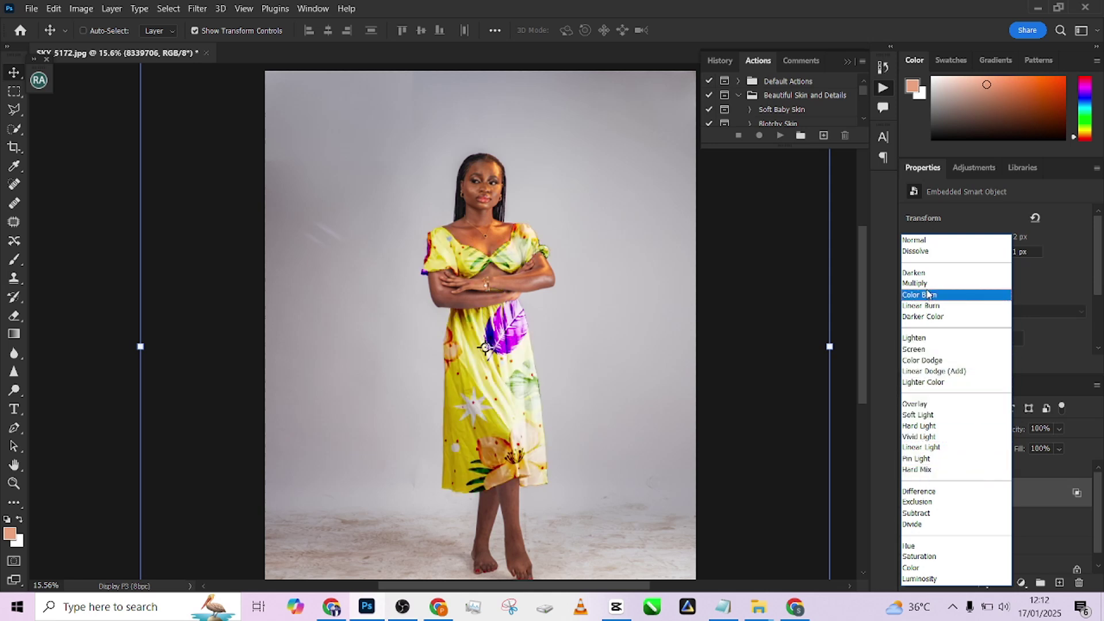
{"action": "left_click", "coordinate": [843, 410]}
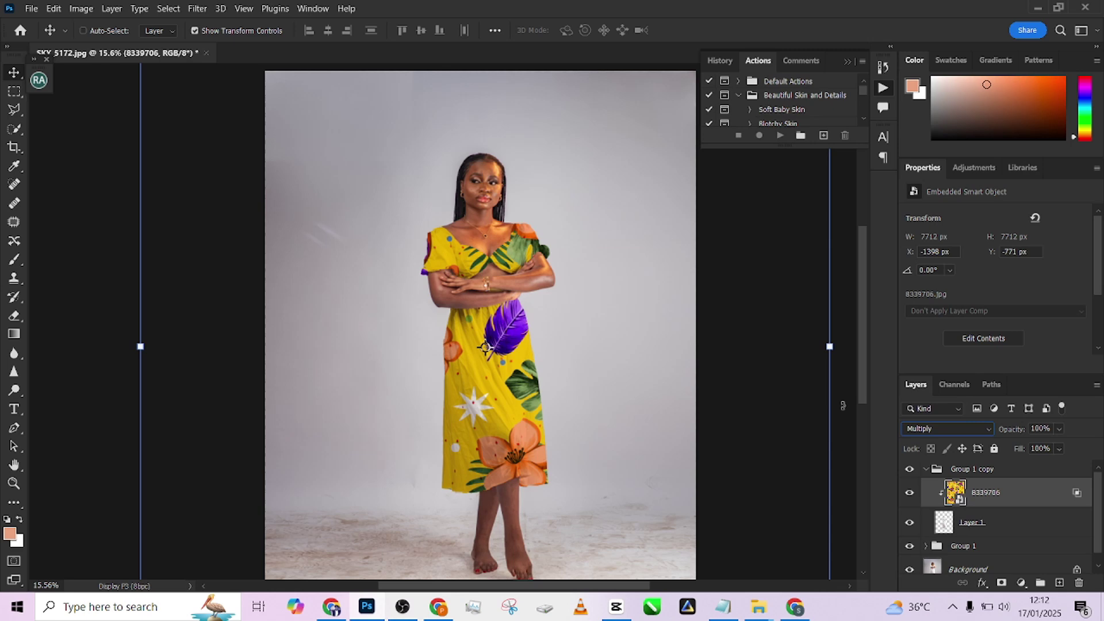
Set the copied 8339706 pattern's Underlying Layer Blend If to 112/188 and 244/255, then apply
{"action": "double_click", "coordinate": [1035, 498]}
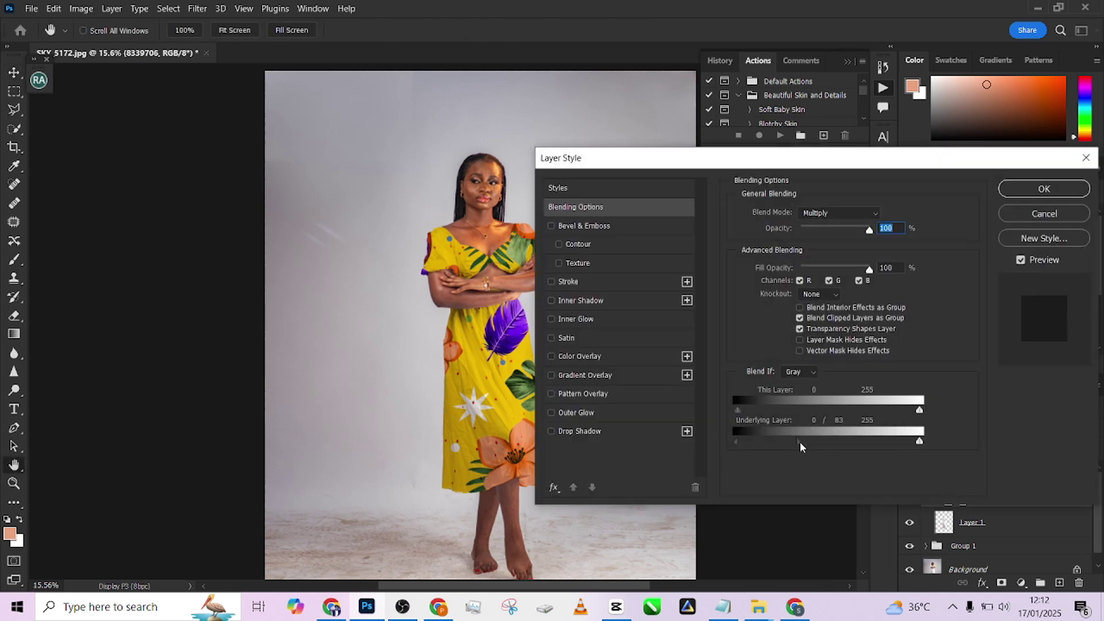
{"action": "left_click_drag", "start_coordinate": [799, 442], "coordinate": [890, 470]}
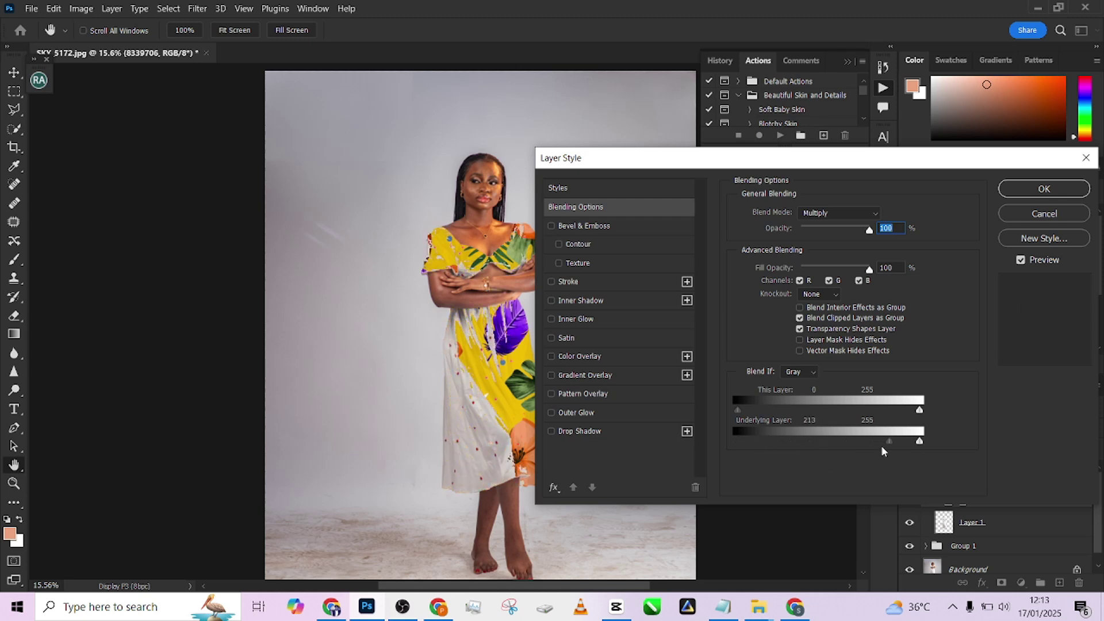
{"action": "key", "text": "alt"}
{"action": "left_click_drag", "start_coordinate": [886, 442], "coordinate": [902, 444]}
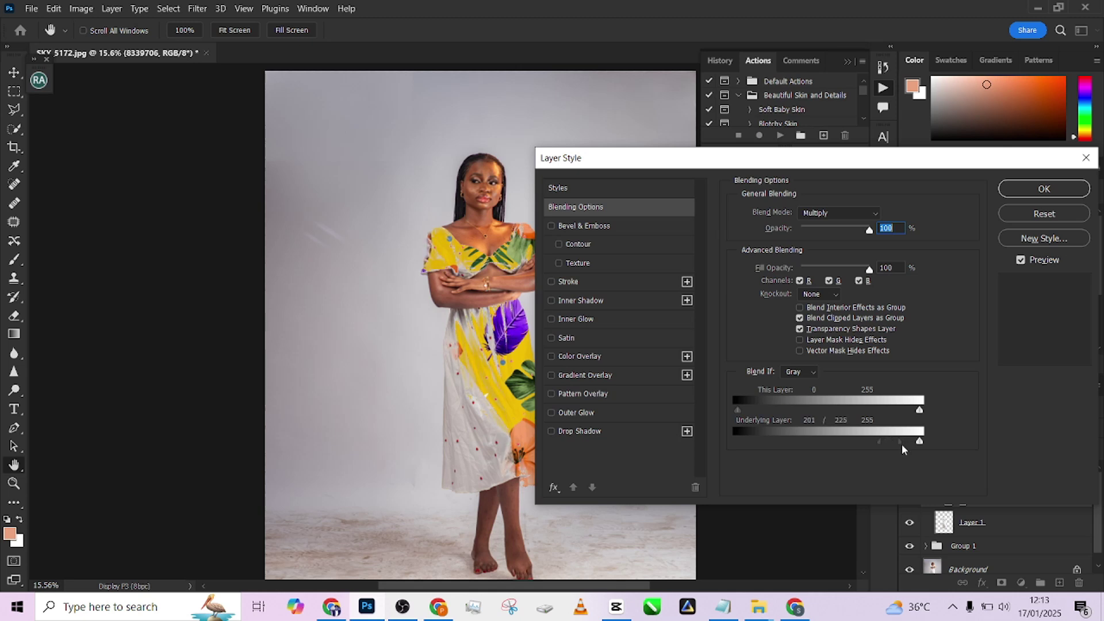
{"action": "left_click_drag", "start_coordinate": [917, 442], "coordinate": [848, 453]}
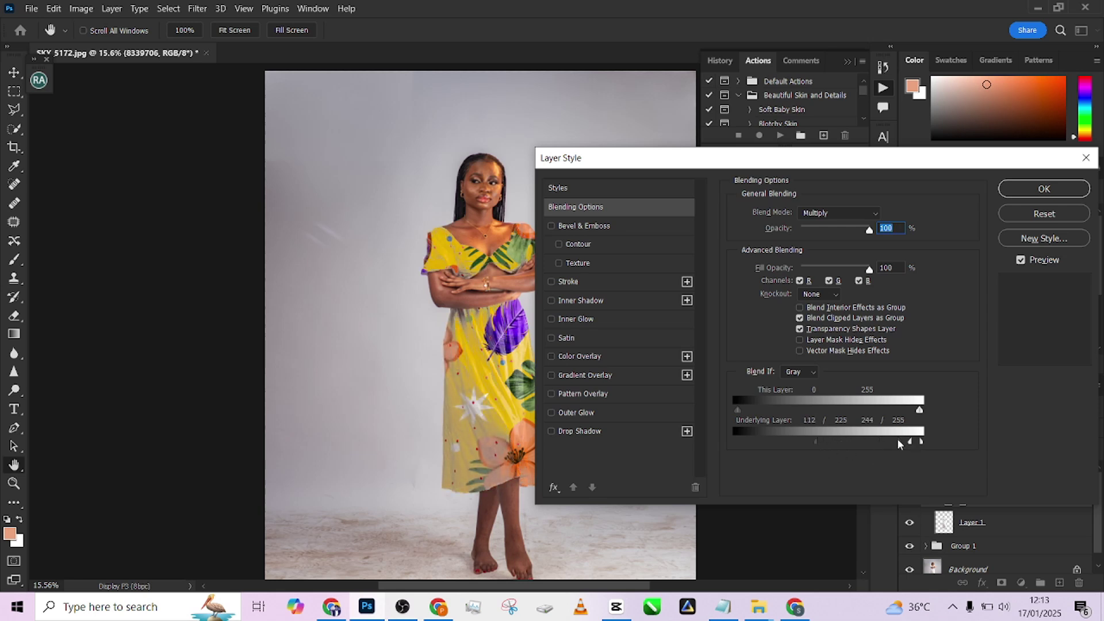
{"action": "left_click_drag", "start_coordinate": [897, 441], "coordinate": [871, 443]}
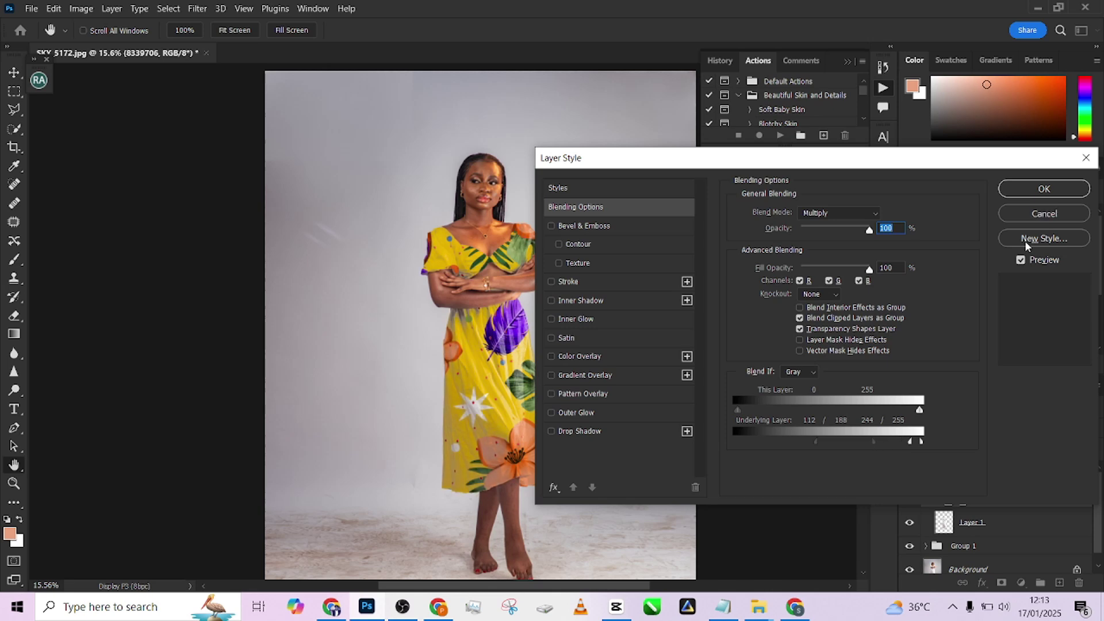
{"action": "left_click", "coordinate": [1044, 189]}
Add a black layer mask to Group 1 copy and set up a white brush at about 20% flow
{"action": "left_click", "coordinate": [925, 470]}
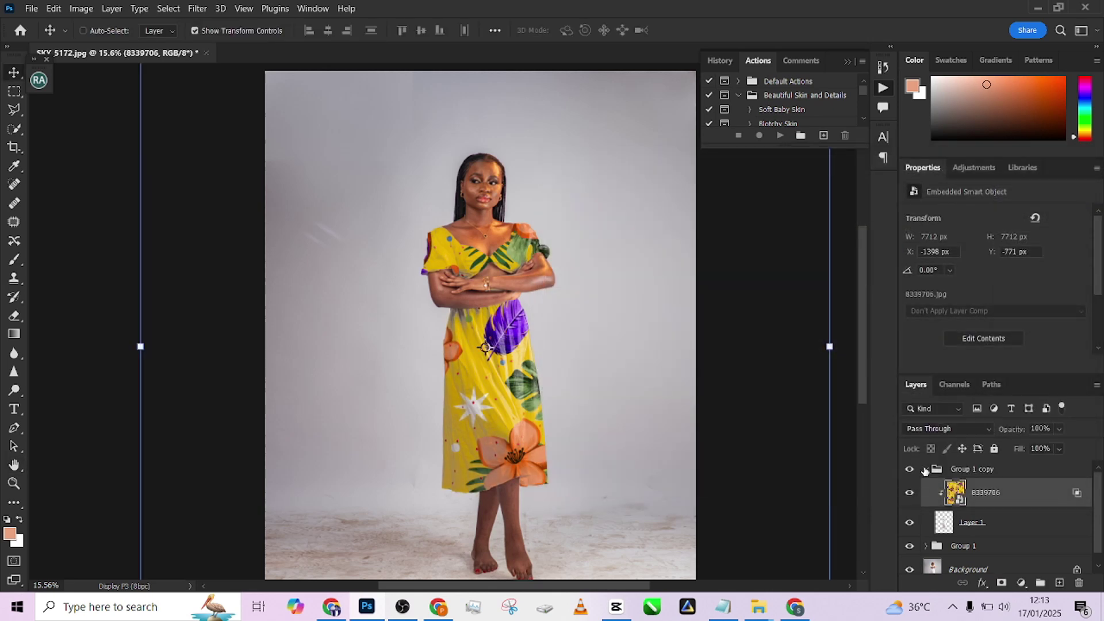
{"action": "scroll", "coordinate": [555, 374], "scroll_direction": "up", "scroll_amount": 4}
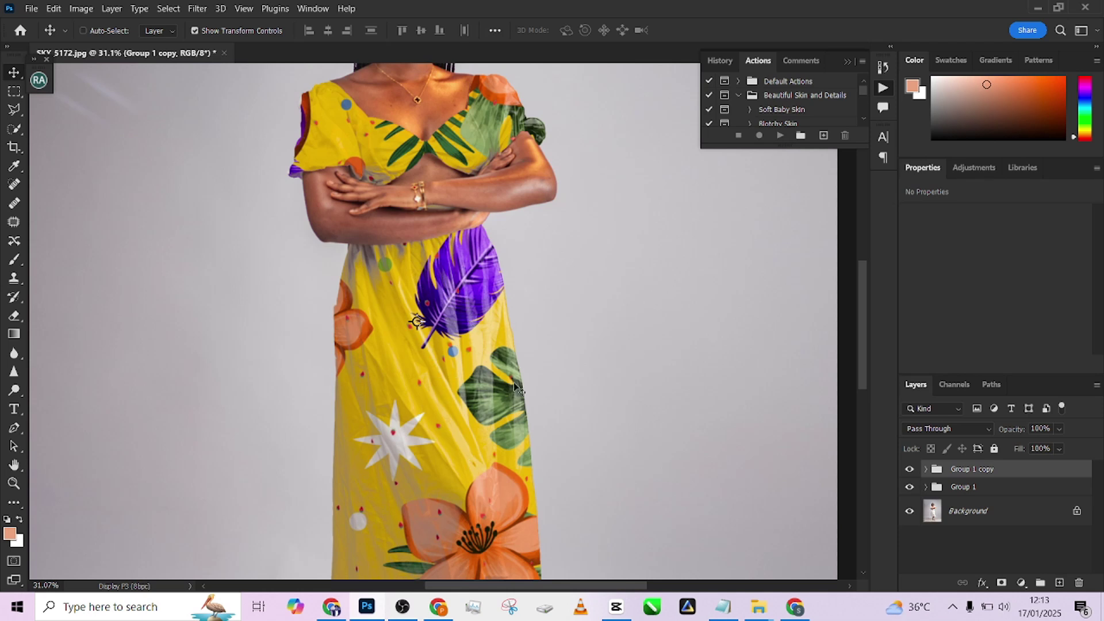
{"action": "left_click", "coordinate": [1001, 583], "text": "alt"}
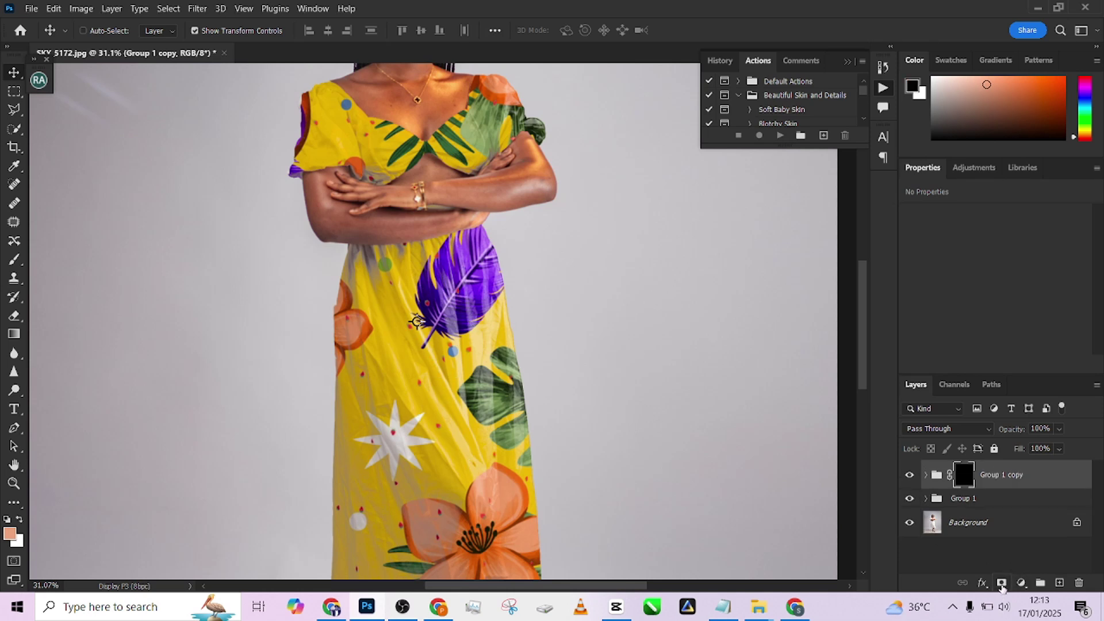
{"action": "key", "text": "b"}
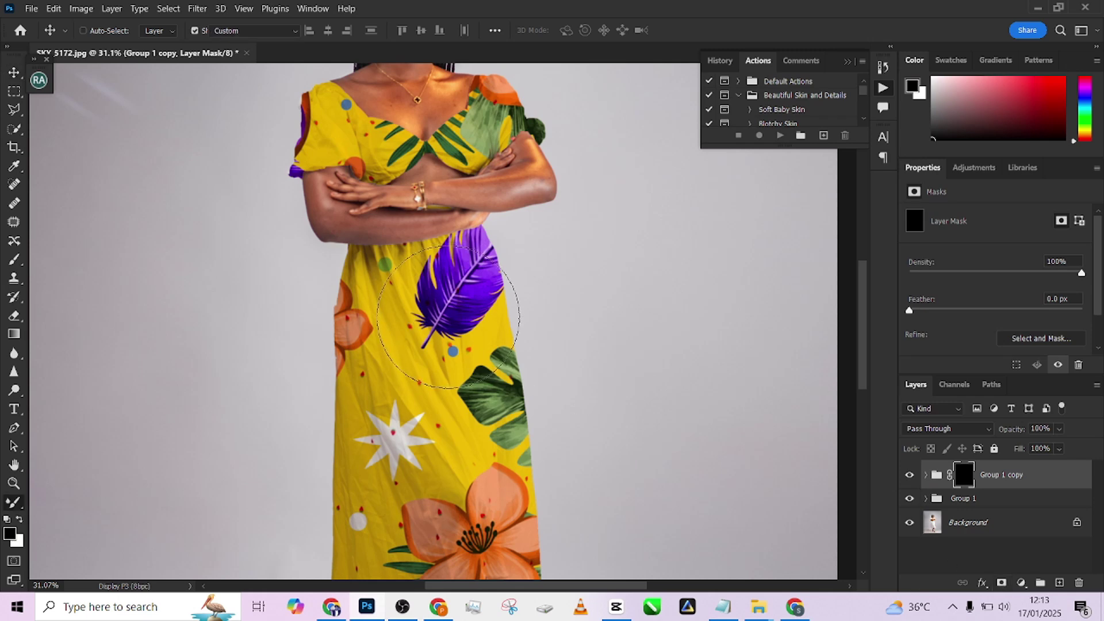
{"action": "key", "text": "ctrl+0"}
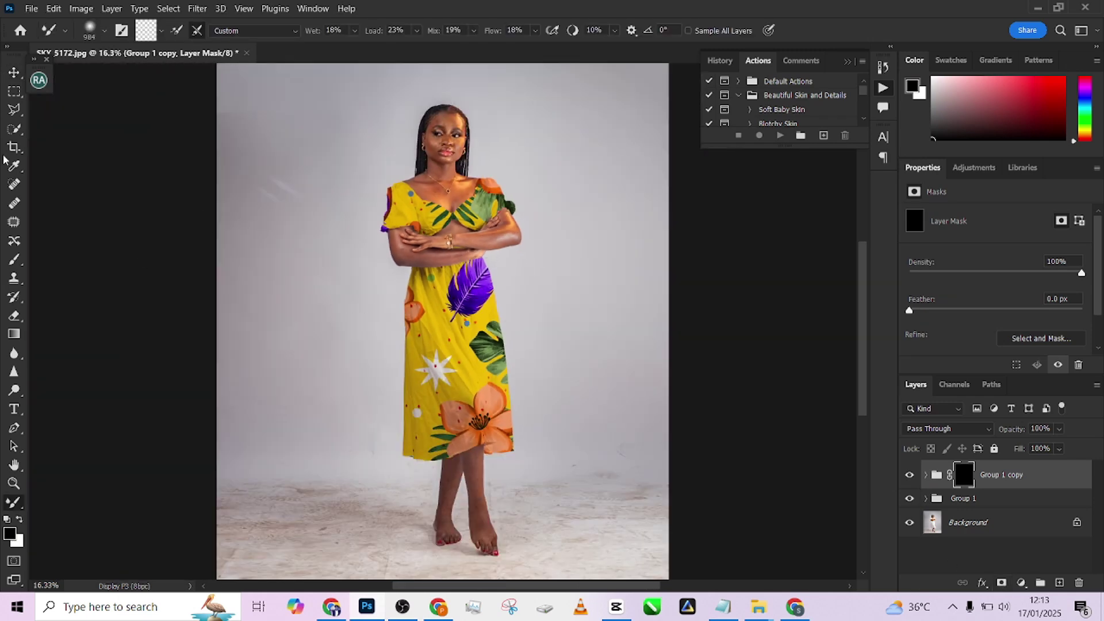
{"action": "left_click", "coordinate": [14, 259]}
{"action": "right_click", "coordinate": [14, 260]}
{"action": "left_click", "coordinate": [58, 259]}
{"action": "key", "text": "x"}
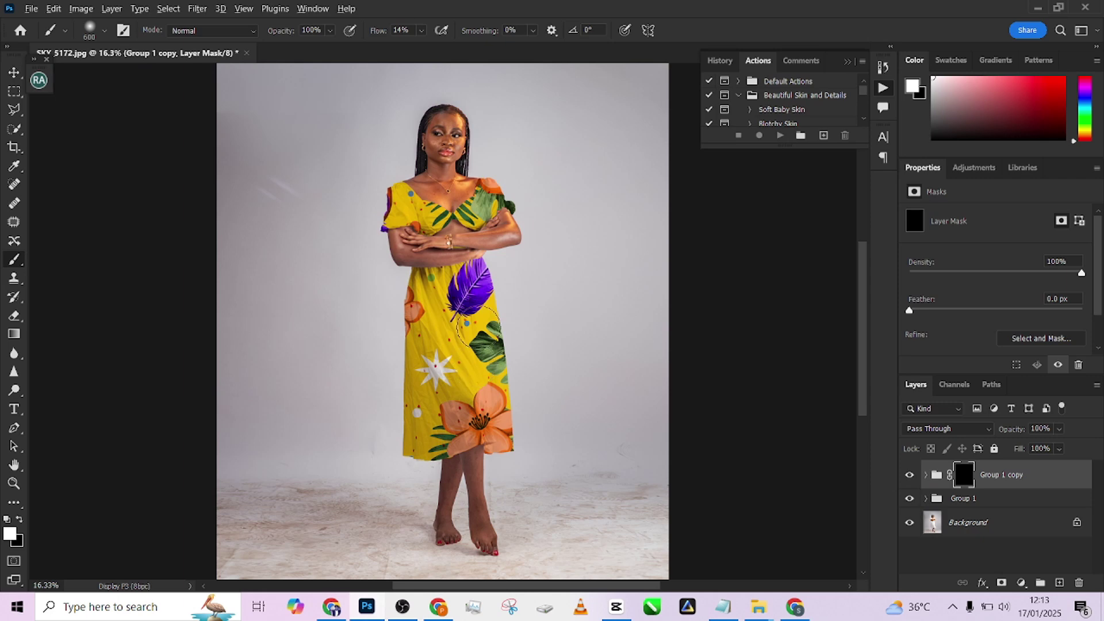
{"action": "scroll", "coordinate": [480, 320], "scroll_direction": "up", "scroll_amount": 2}
{"action": "left_click_drag", "start_coordinate": [374, 33], "coordinate": [381, 35]}
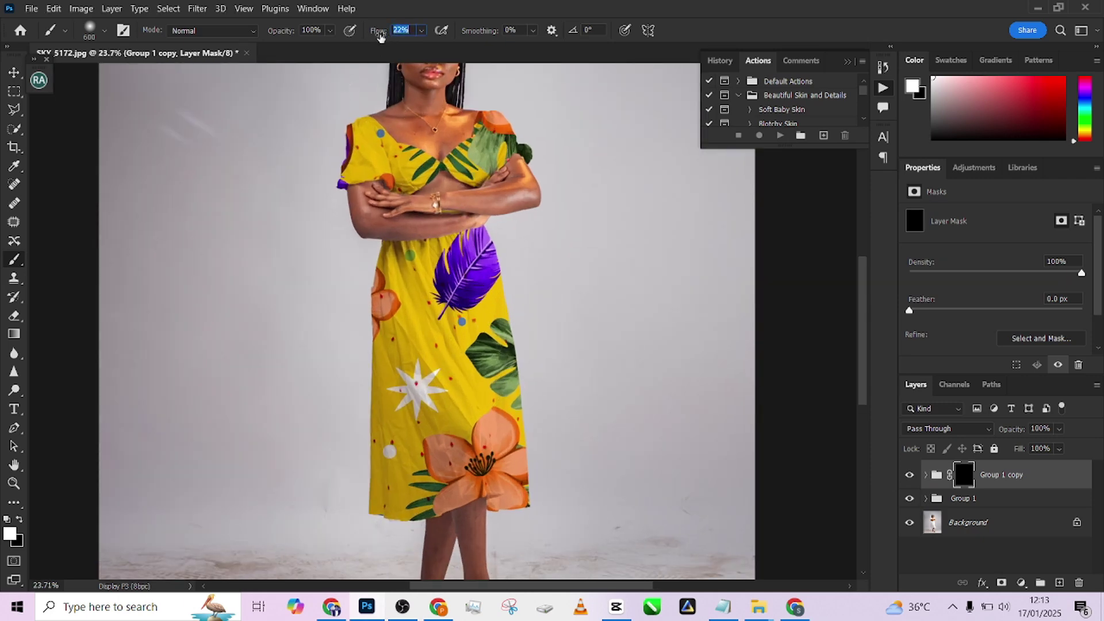
{"action": "scroll", "coordinate": [476, 354], "scroll_direction": "down", "scroll_amount": 2}
Paint the skirt wrinkles back on the mask, compare the result, and add Group 1 to the selection
{"action": "mouse_move", "coordinate": [476, 354]}
{"action": "left_mouse_down"}
{"action": "mouse_move", "coordinate": [486, 351]}
{"action": "mouse_move", "coordinate": [472, 287]}
{"action": "mouse_move", "coordinate": [480, 340]}
{"action": "left_mouse_up"}
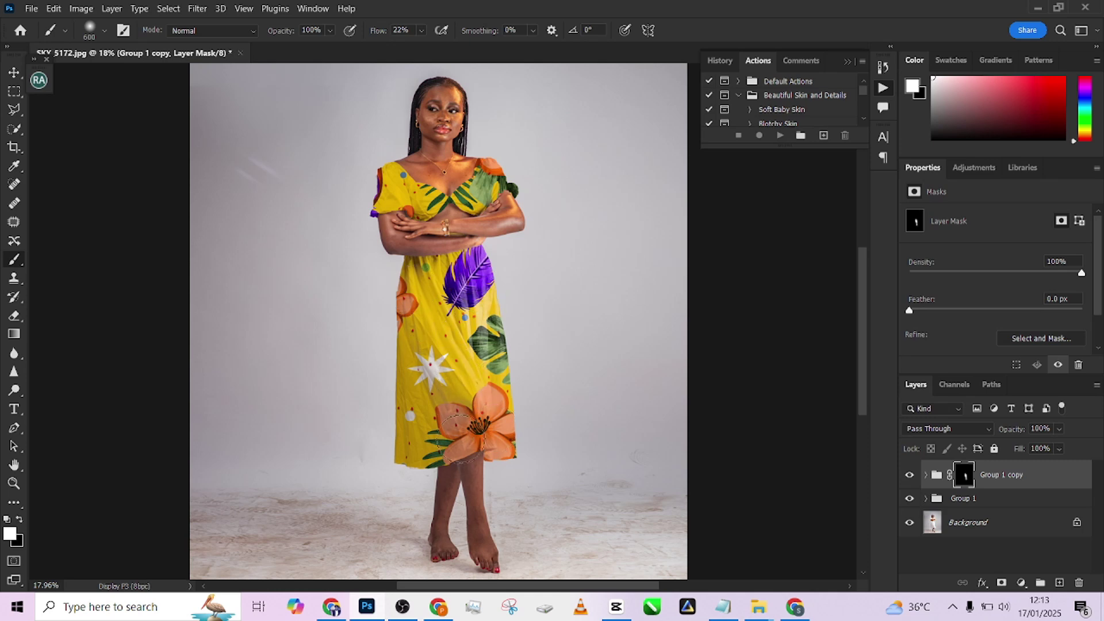
{"action": "scroll", "coordinate": [489, 341], "scroll_direction": "up", "scroll_amount": 2}
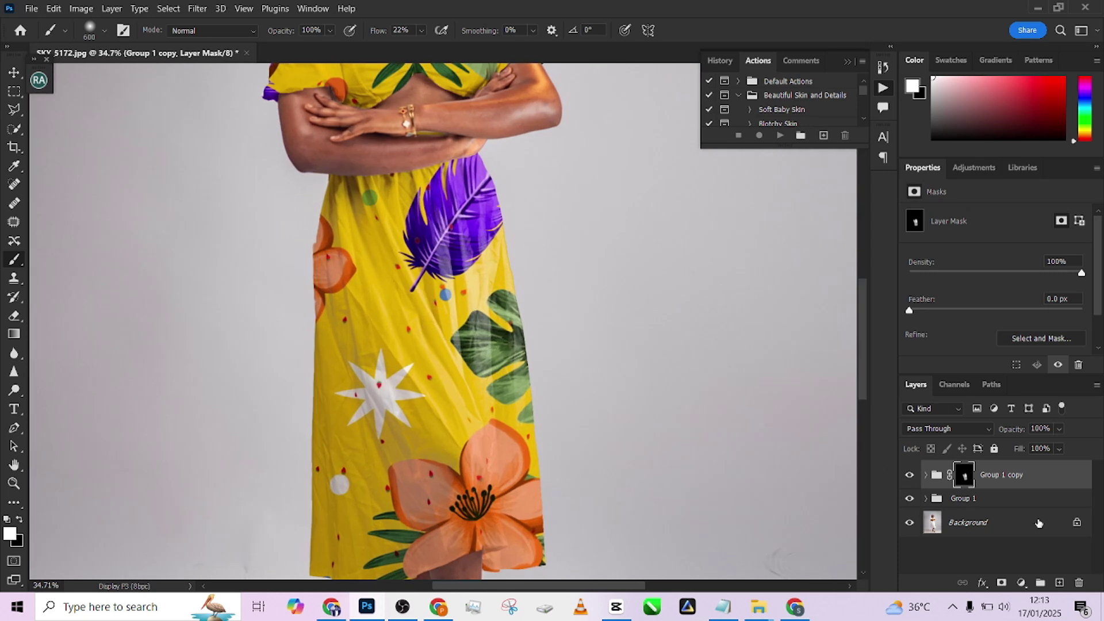
{"action": "left_click", "coordinate": [909, 476]}
{"action": "left_click", "coordinate": [909, 478]}
{"action": "left_click", "coordinate": [909, 477]}
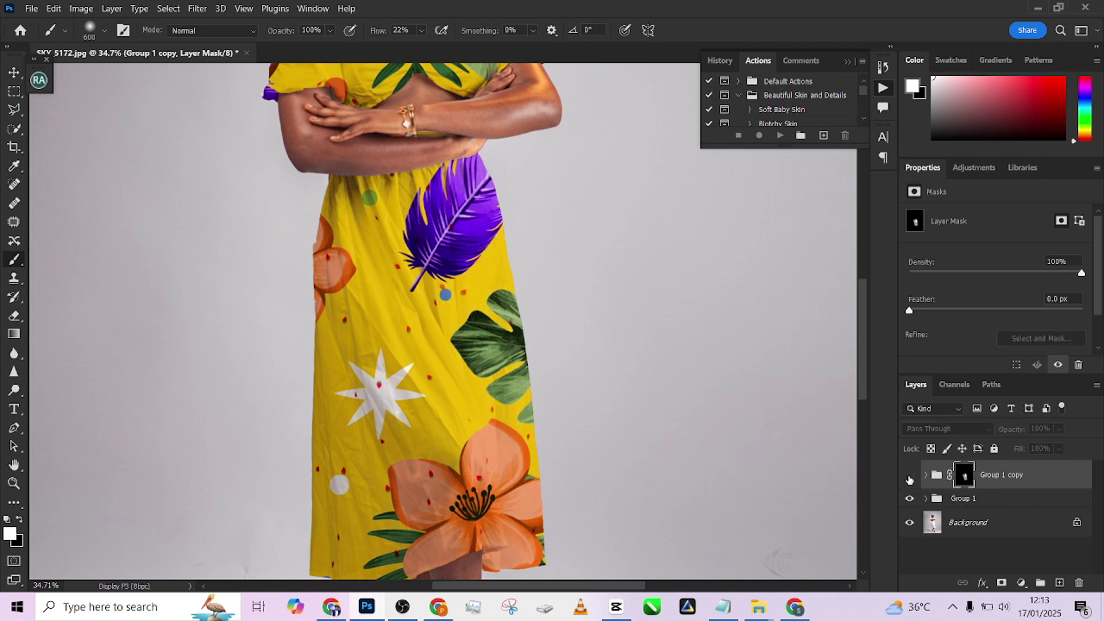
{"action": "left_click", "coordinate": [909, 477]}
{"action": "scroll", "coordinate": [516, 315], "scroll_direction": "down", "scroll_amount": 2}
{"action": "scroll", "coordinate": [516, 315], "scroll_direction": "down", "scroll_amount": 1}
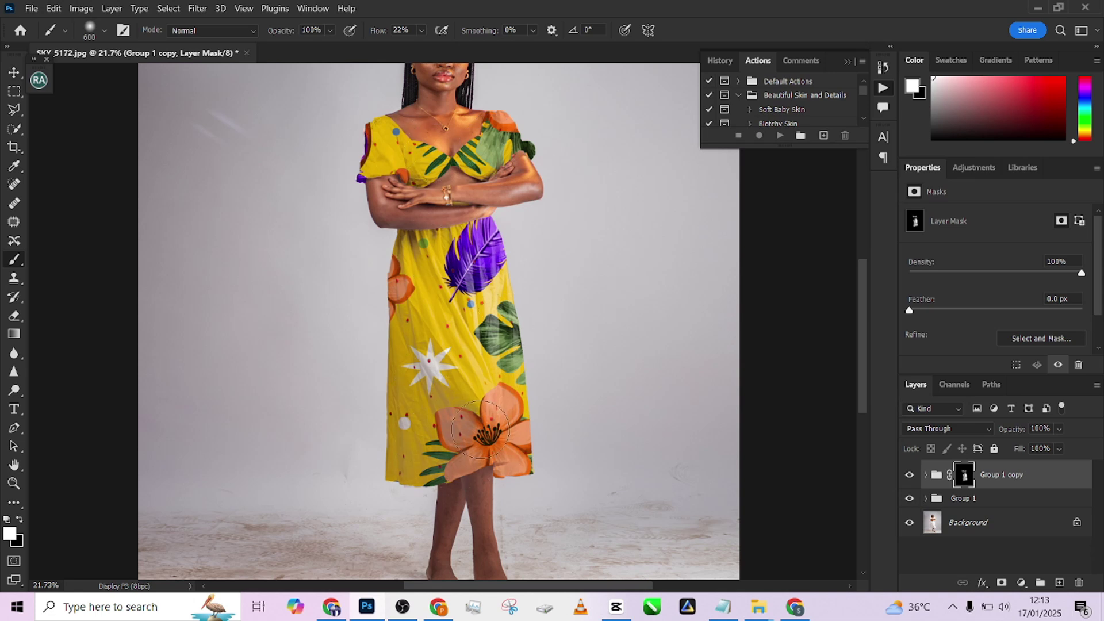
{"action": "scroll", "coordinate": [483, 455], "scroll_direction": "down", "scroll_amount": 3}
{"action": "scroll", "coordinate": [493, 398], "scroll_direction": "up", "scroll_amount": 2}
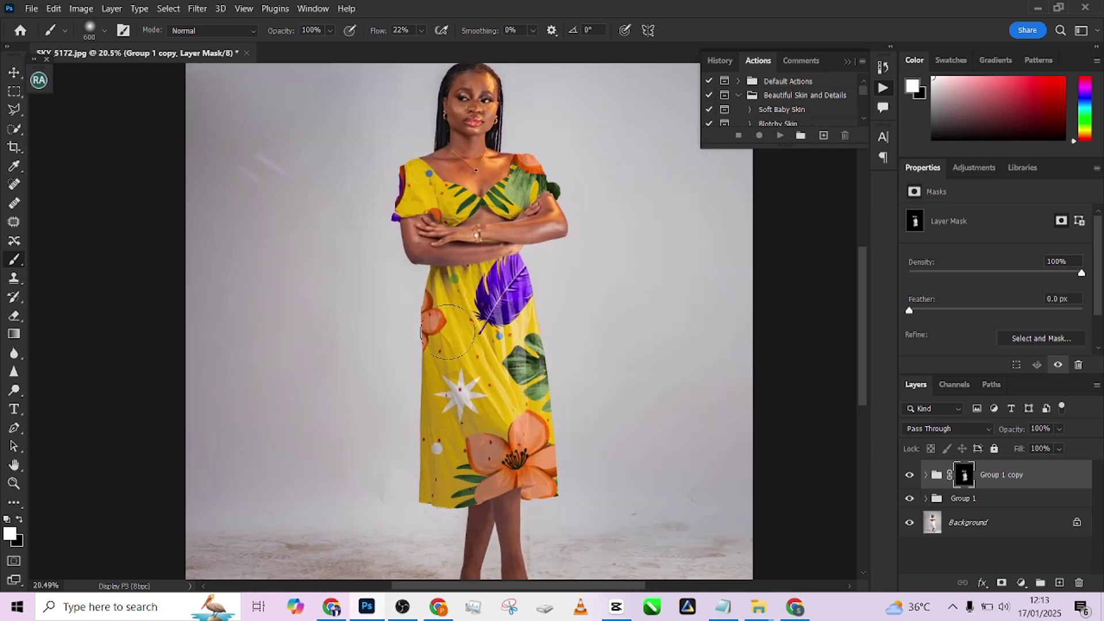
{"action": "left_click", "coordinate": [1025, 507], "text": "shift"}
Convert the selected Group 1 and Group 1 copy into one smart object named Group 1 copy
{"action": "right_click", "coordinate": [1025, 504]}
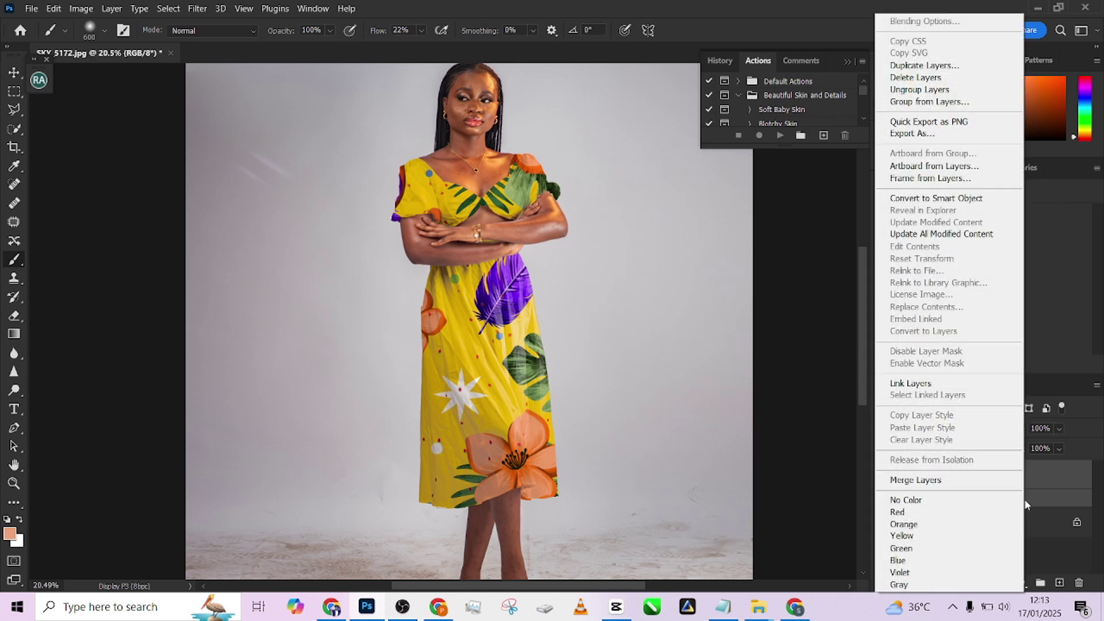
{"action": "left_click", "coordinate": [920, 197]}
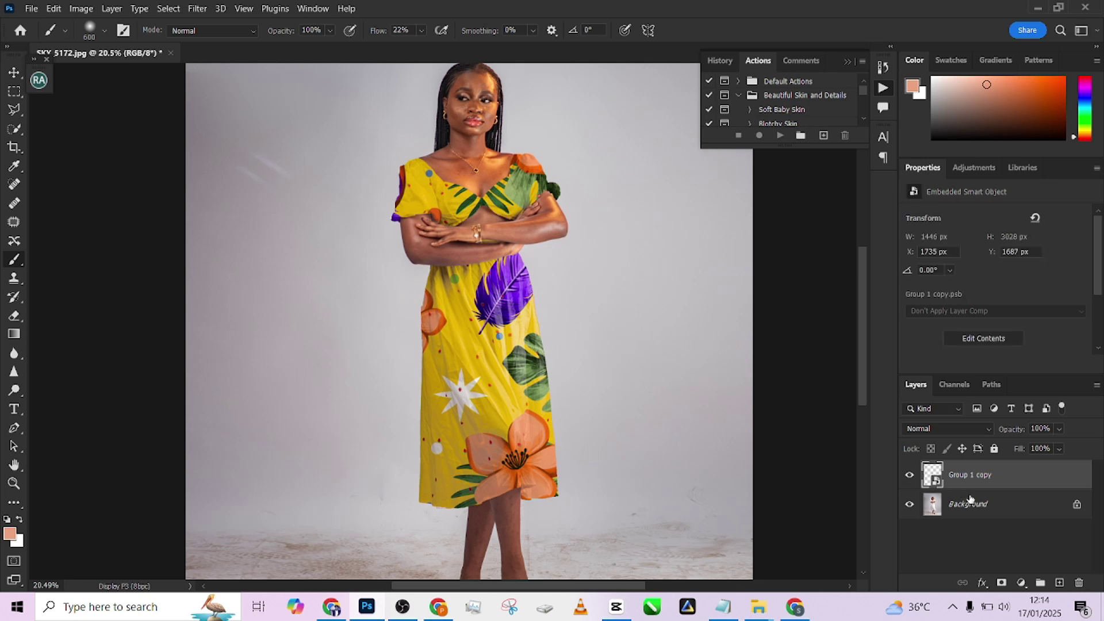
Test a Gaussian Blur with a typed radius of 32 on the dress, then undo it
{"action": "left_click", "coordinate": [198, 9]}
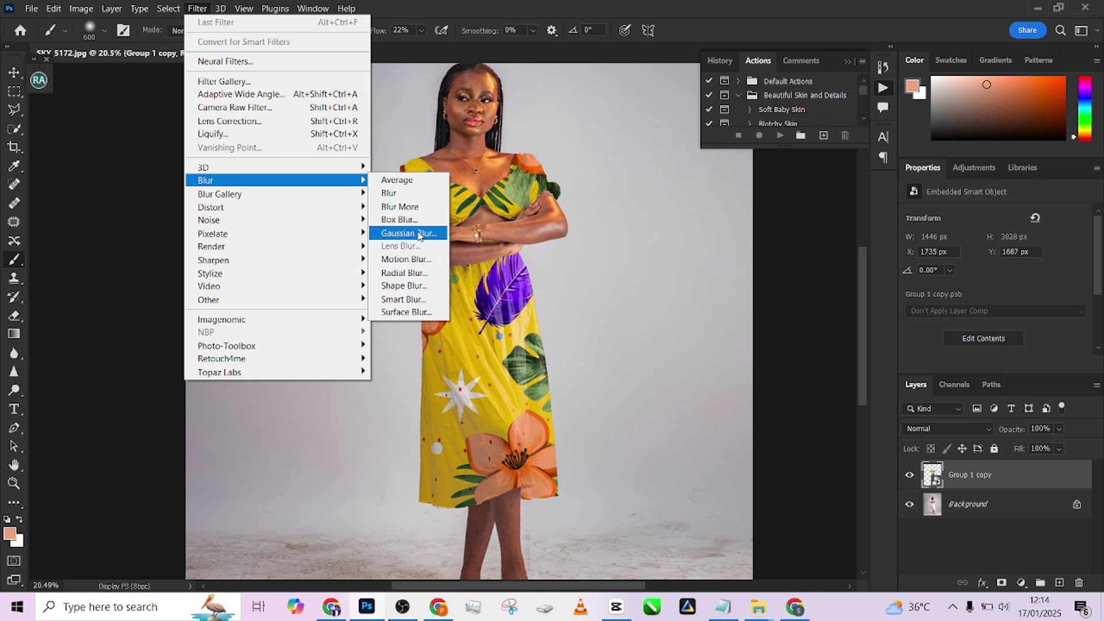
{"action": "left_click", "coordinate": [415, 233]}
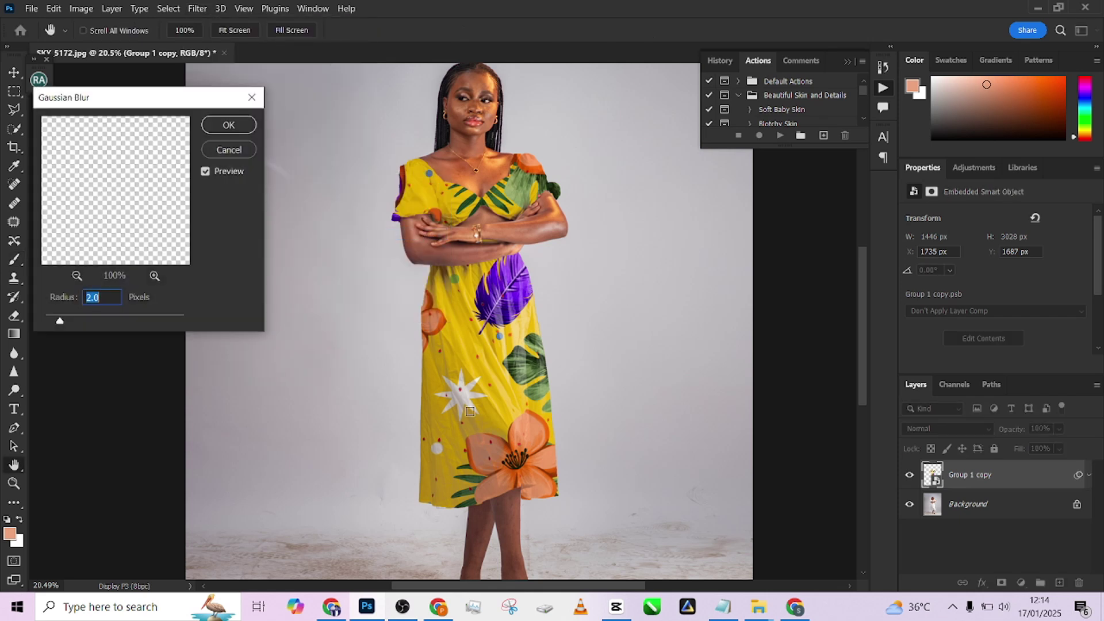
{"action": "key", "text": "alt"}
{"action": "scroll", "coordinate": [465, 396], "scroll_direction": "up", "scroll_amount": 1}
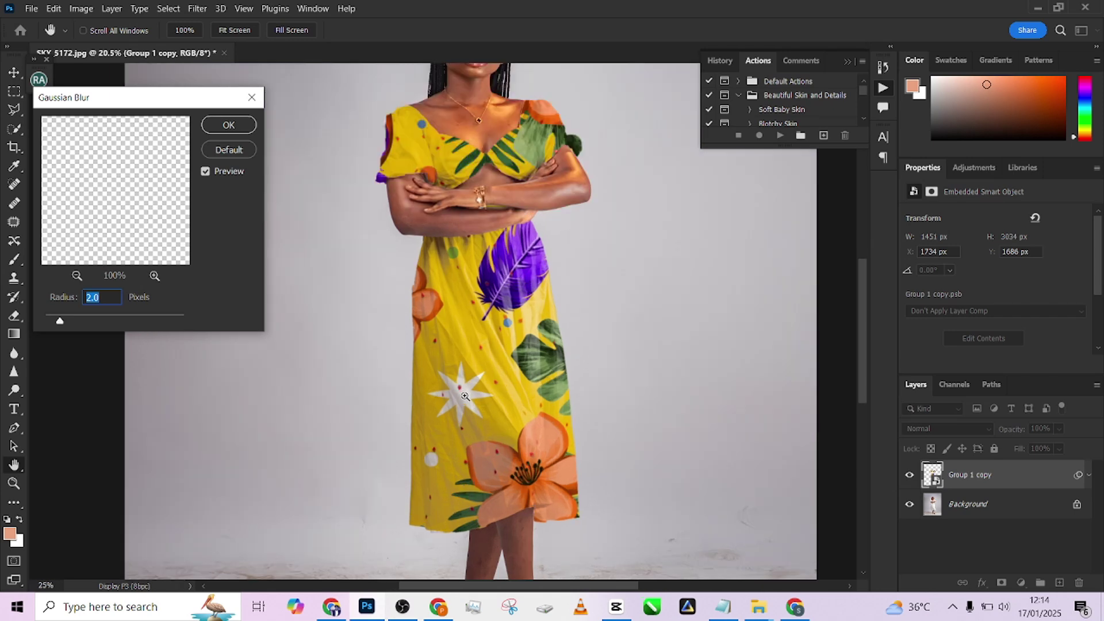
{"action": "scroll", "coordinate": [465, 397], "scroll_direction": "up", "scroll_amount": 3}
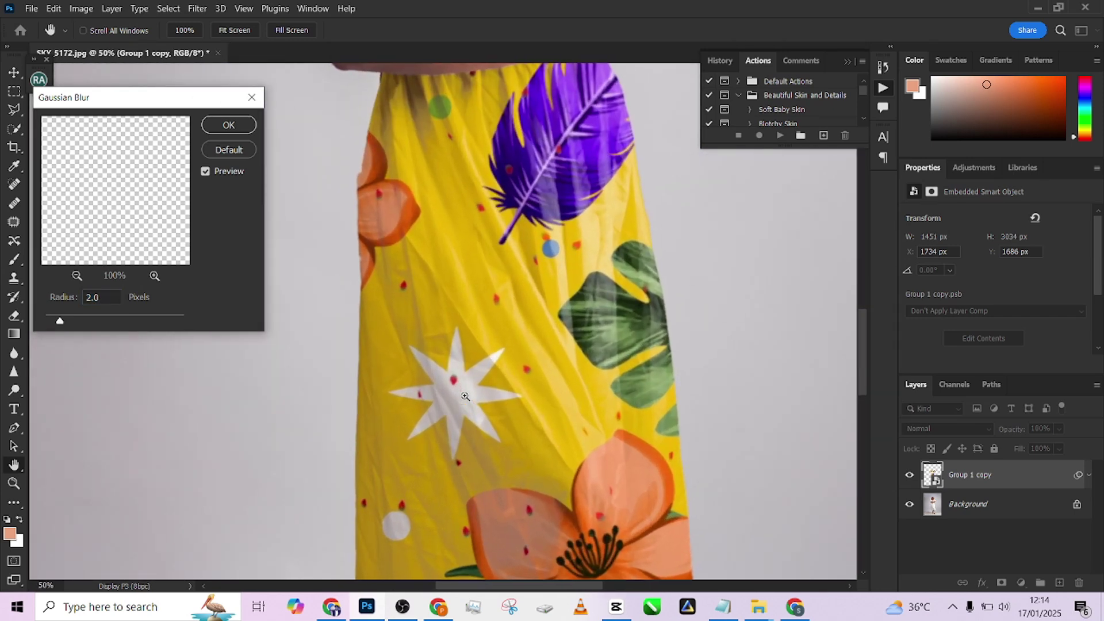
{"action": "scroll", "coordinate": [465, 396], "scroll_direction": "up", "scroll_amount": 3}
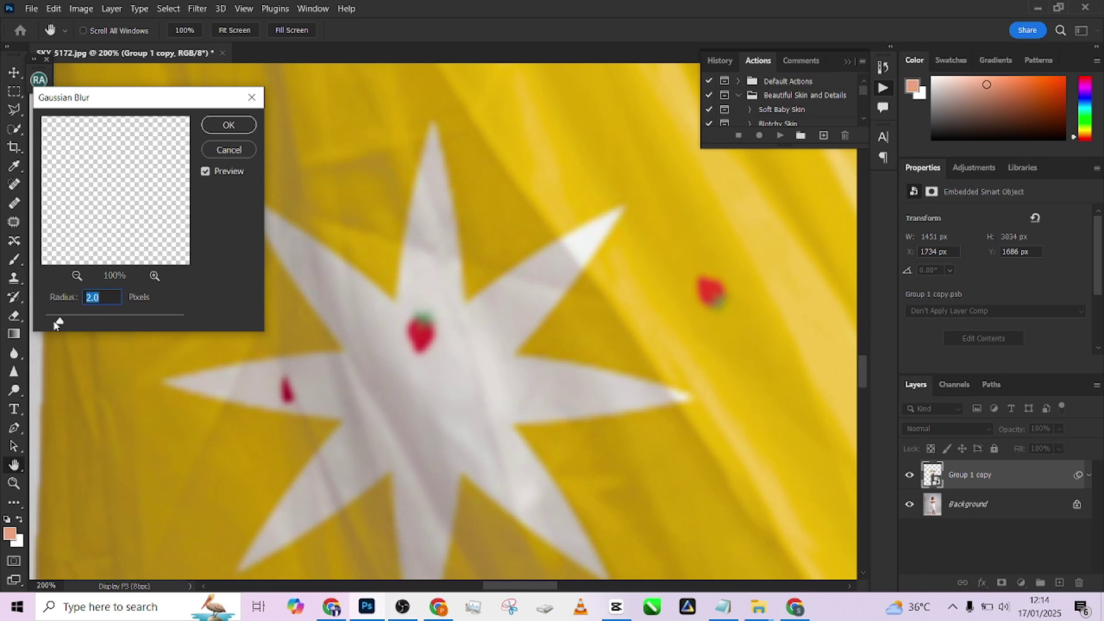
{"action": "left_click_drag", "start_coordinate": [56, 325], "coordinate": [35, 323]}
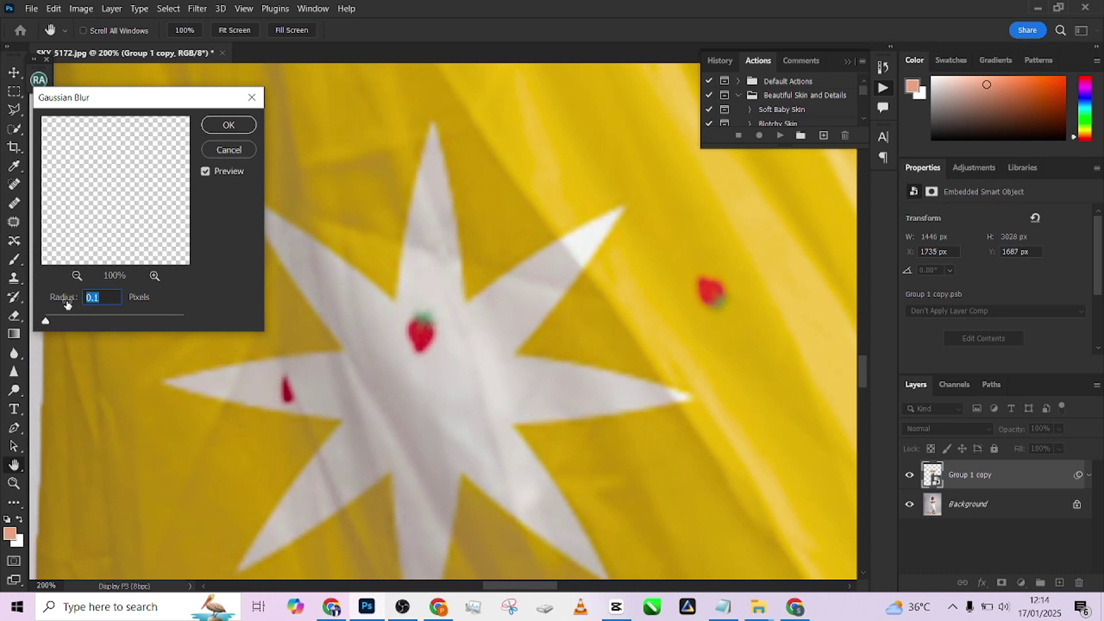
{"action": "type", "text": "3"}
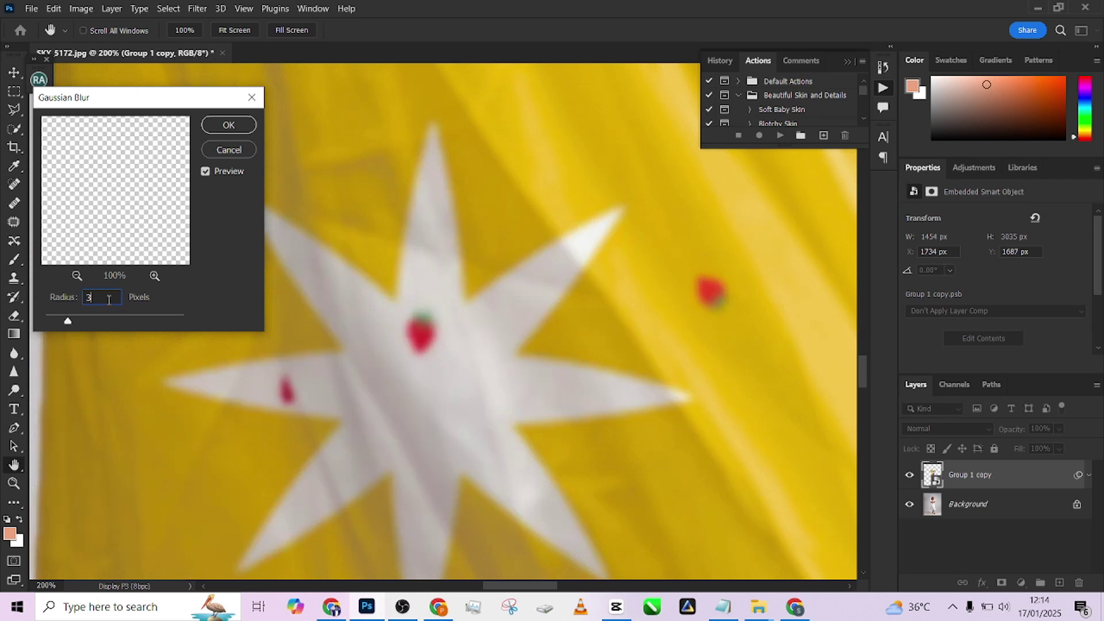
{"action": "type", "text": "2"}
{"action": "left_click", "coordinate": [223, 123]}
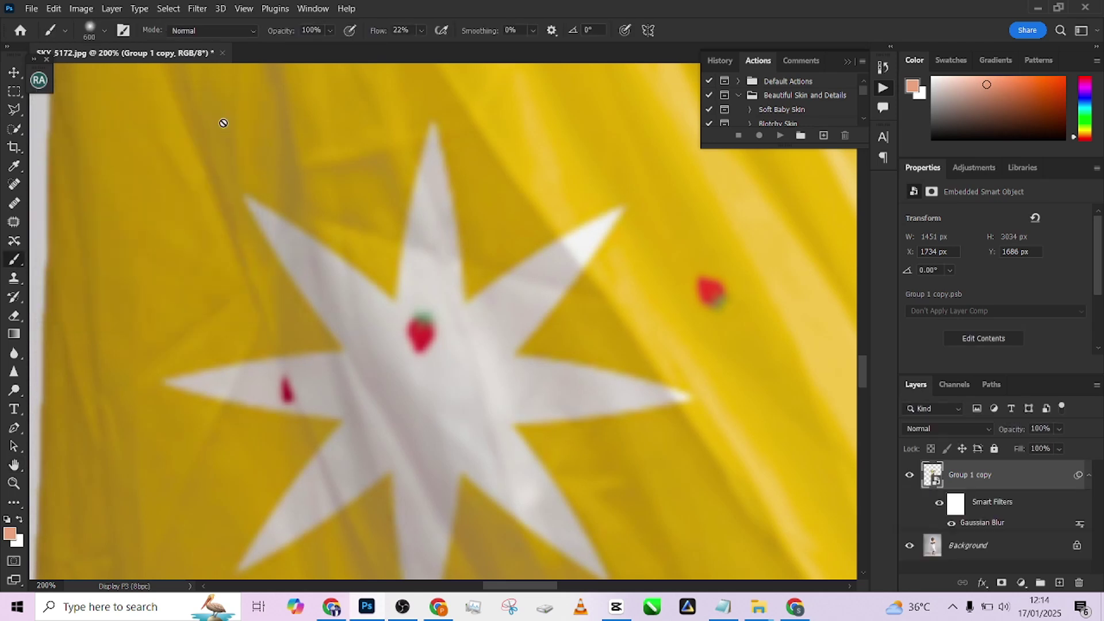
{"action": "key", "text": "ctrl+z"}
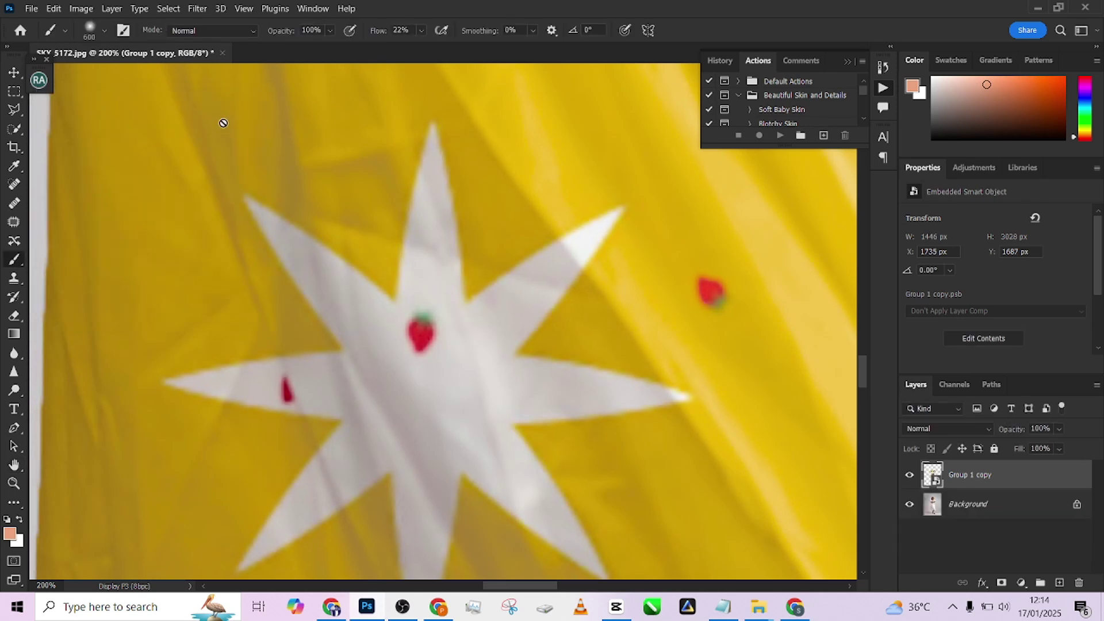
Add subtle Uniform monochromatic noise to the dress smart object
{"action": "left_click", "coordinate": [196, 8]}
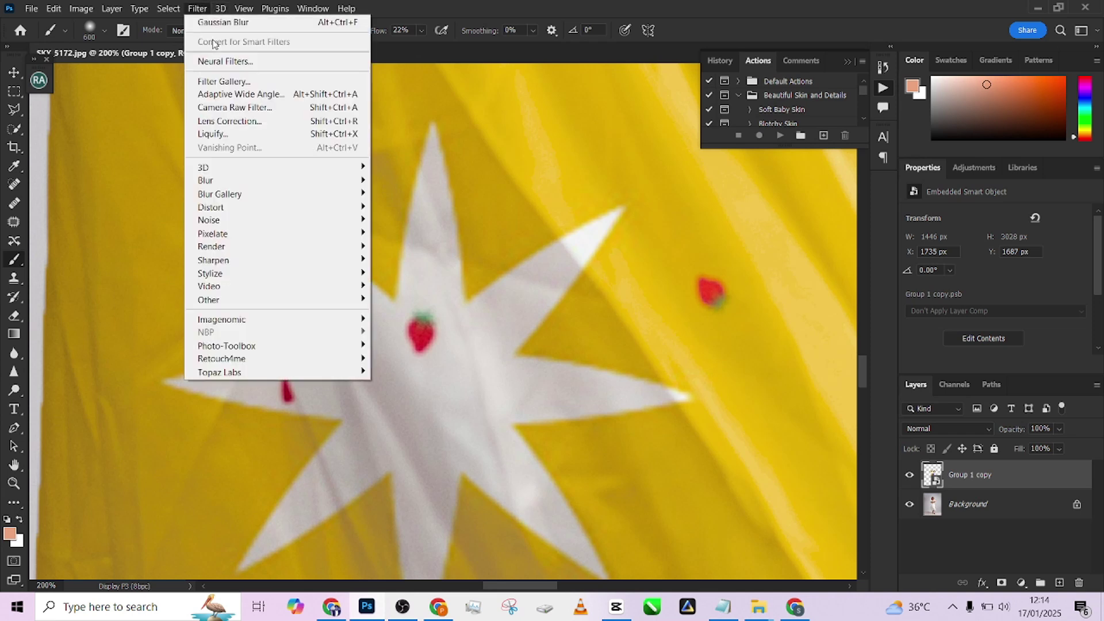
{"action": "mouse_move", "coordinate": [228, 299]}
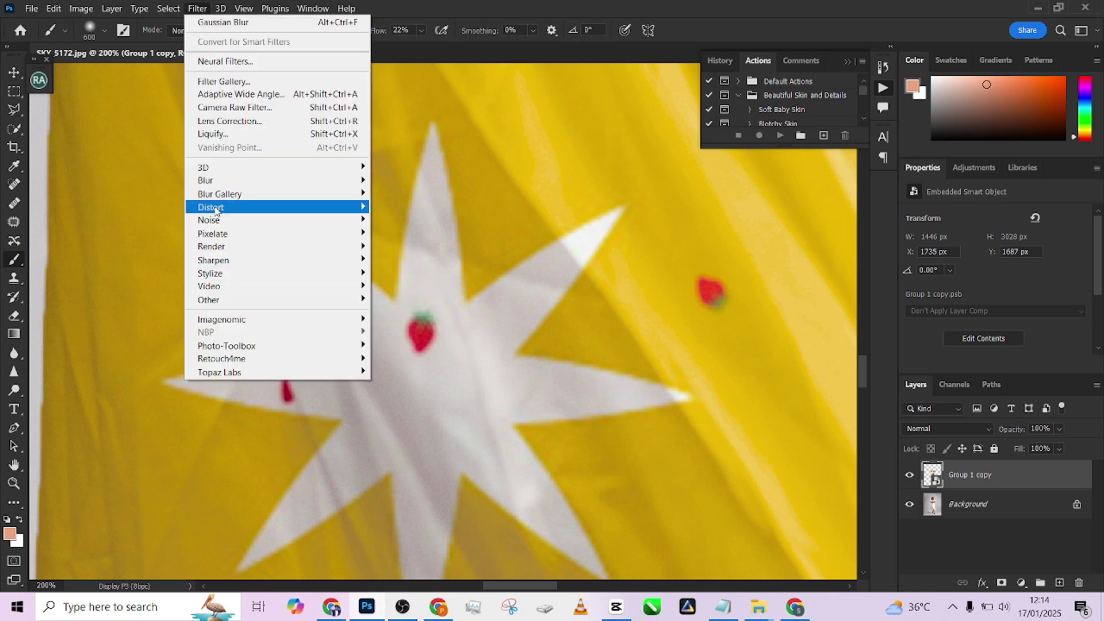
{"action": "mouse_move", "coordinate": [221, 221]}
{"action": "left_click", "coordinate": [404, 220]}
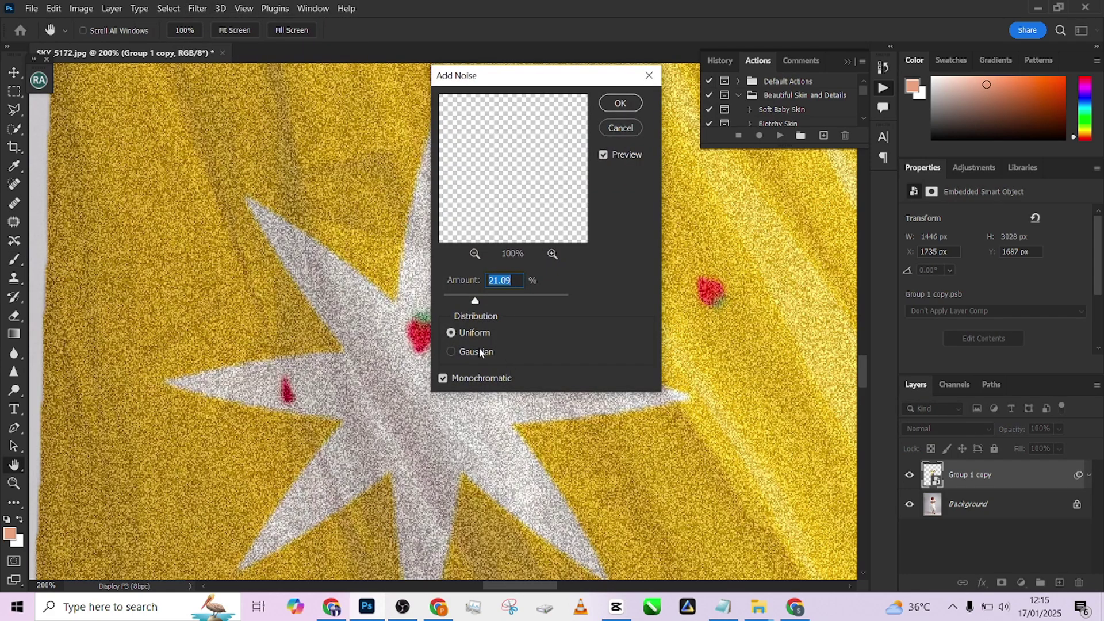
{"action": "left_click", "coordinate": [475, 354]}
{"action": "left_click", "coordinate": [474, 334]}
{"action": "left_click_drag", "start_coordinate": [464, 298], "coordinate": [454, 301]}
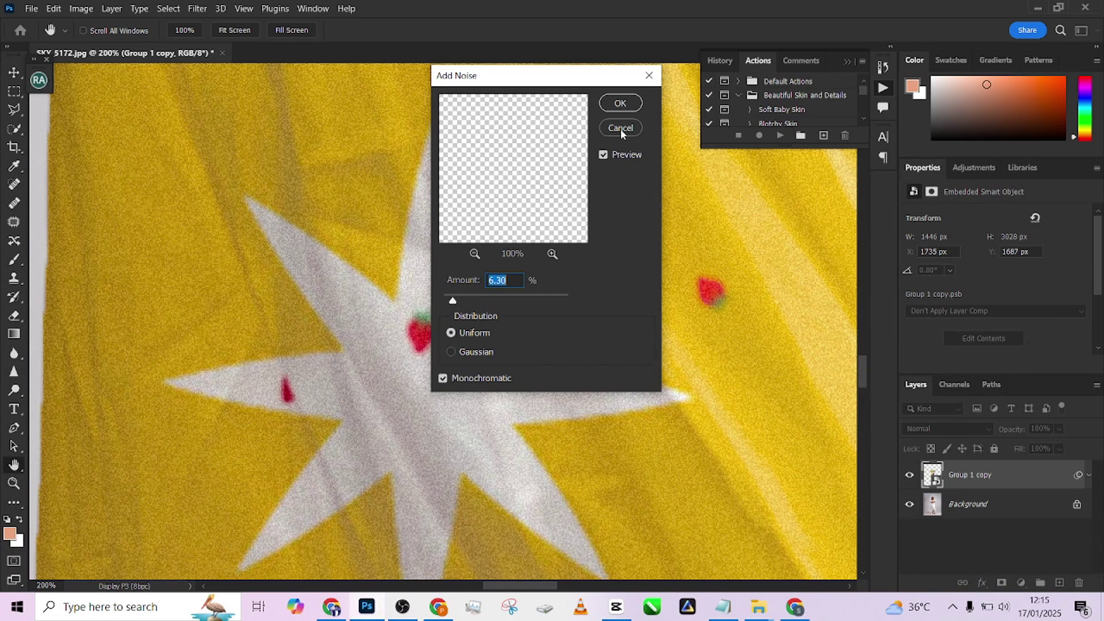
{"action": "left_click", "coordinate": [621, 104]}
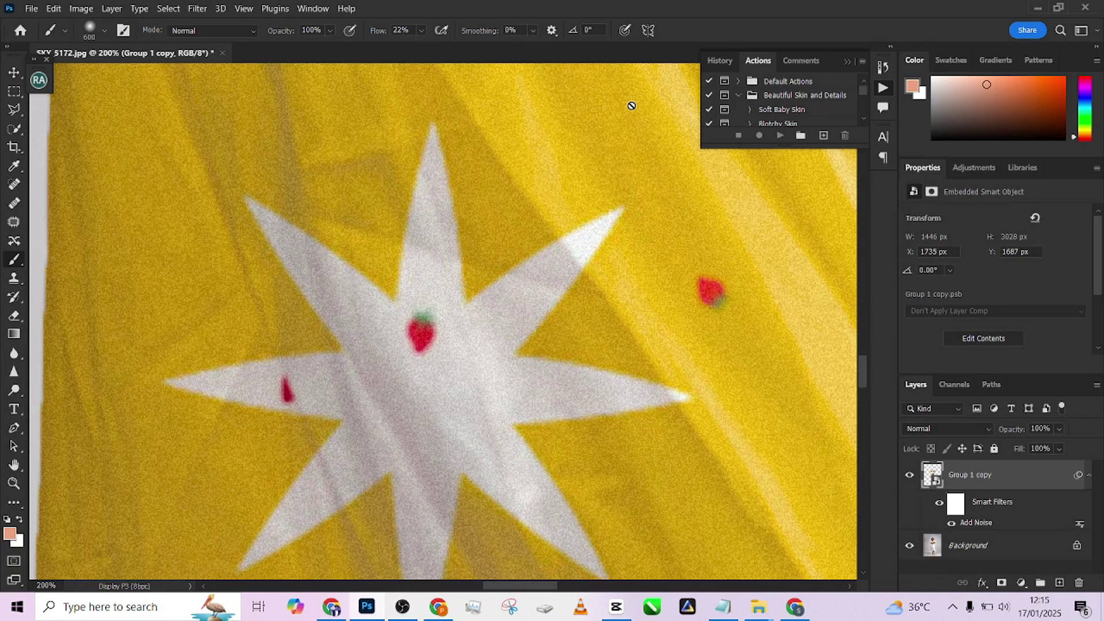
Soften the dress with a 1.5-pixel Gaussian Blur
{"action": "left_click", "coordinate": [202, 9]}
{"action": "mouse_move", "coordinate": [237, 186]}
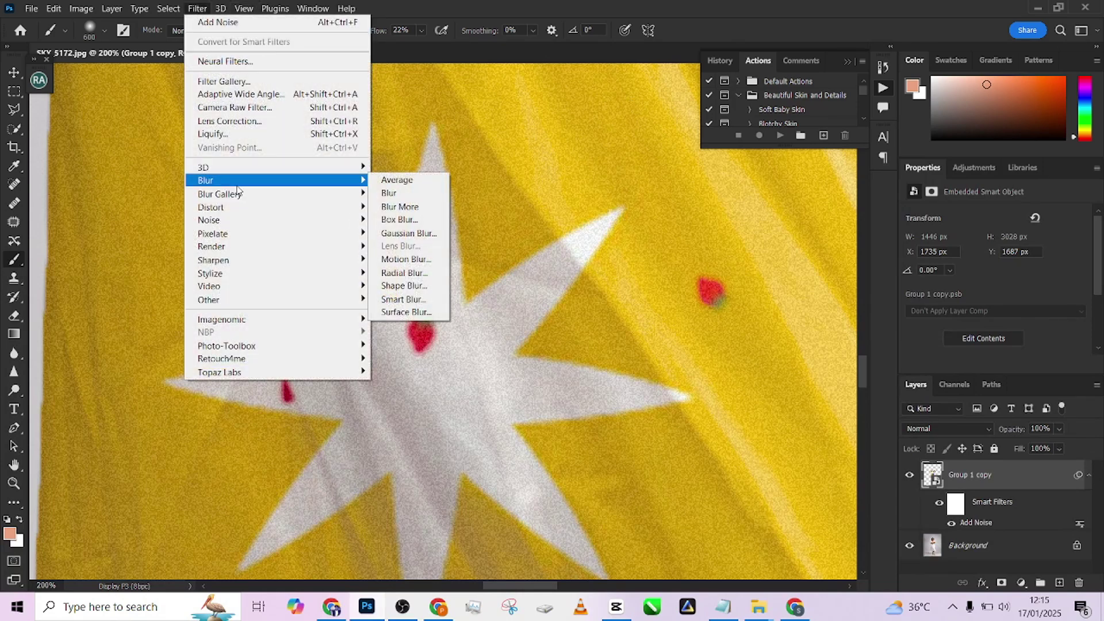
{"action": "left_click", "coordinate": [405, 233]}
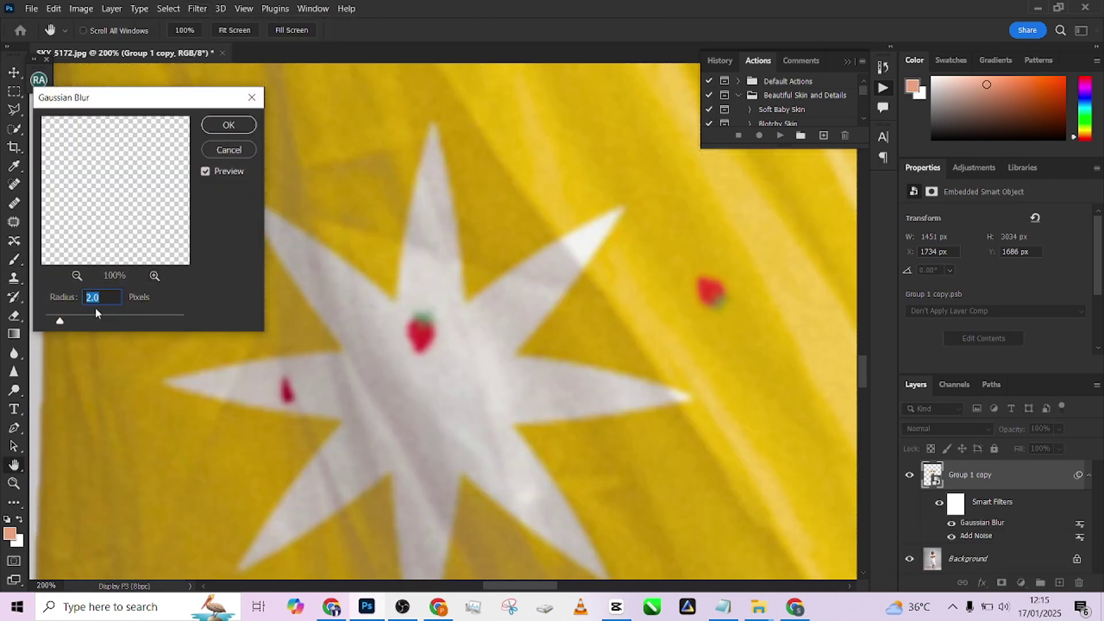
{"action": "type", "text": "1.5"}
{"action": "left_click", "coordinate": [228, 125]}
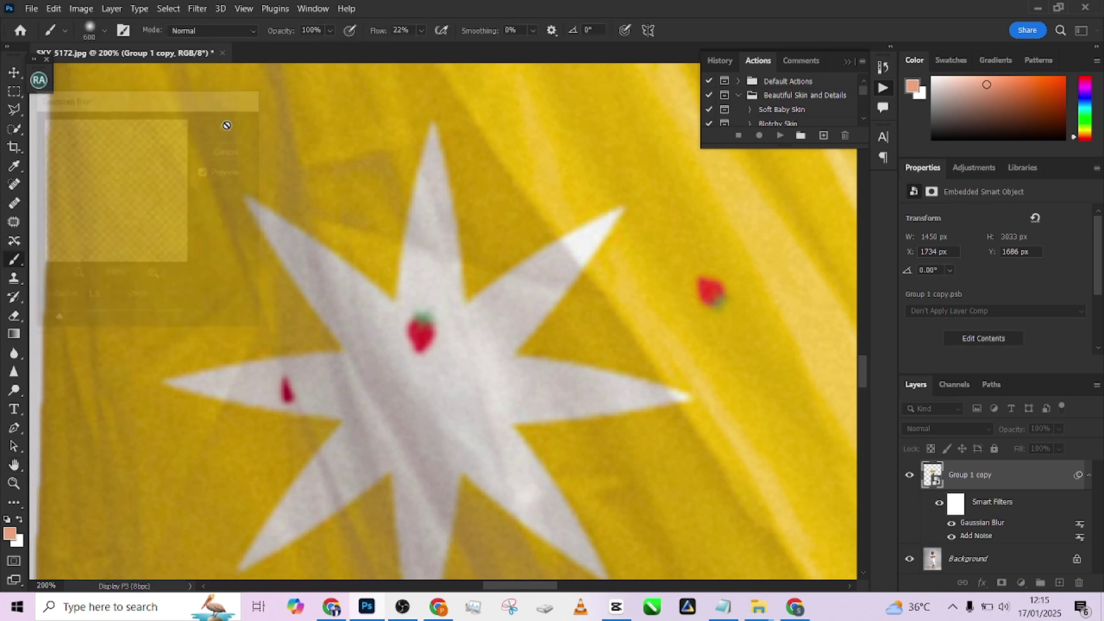
Toggle Group 1 copy to compare the floral dress against the original white dress
{"action": "scroll", "coordinate": [414, 262], "scroll_direction": "down", "scroll_amount": 6}
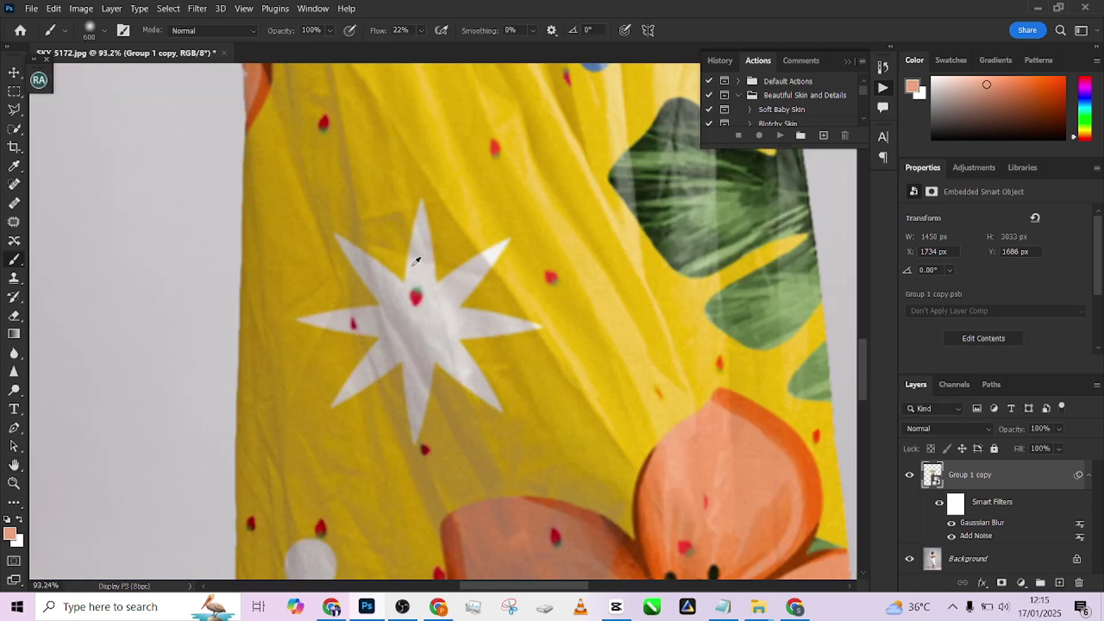
{"action": "scroll", "coordinate": [450, 310], "scroll_direction": "down", "scroll_amount": 5}
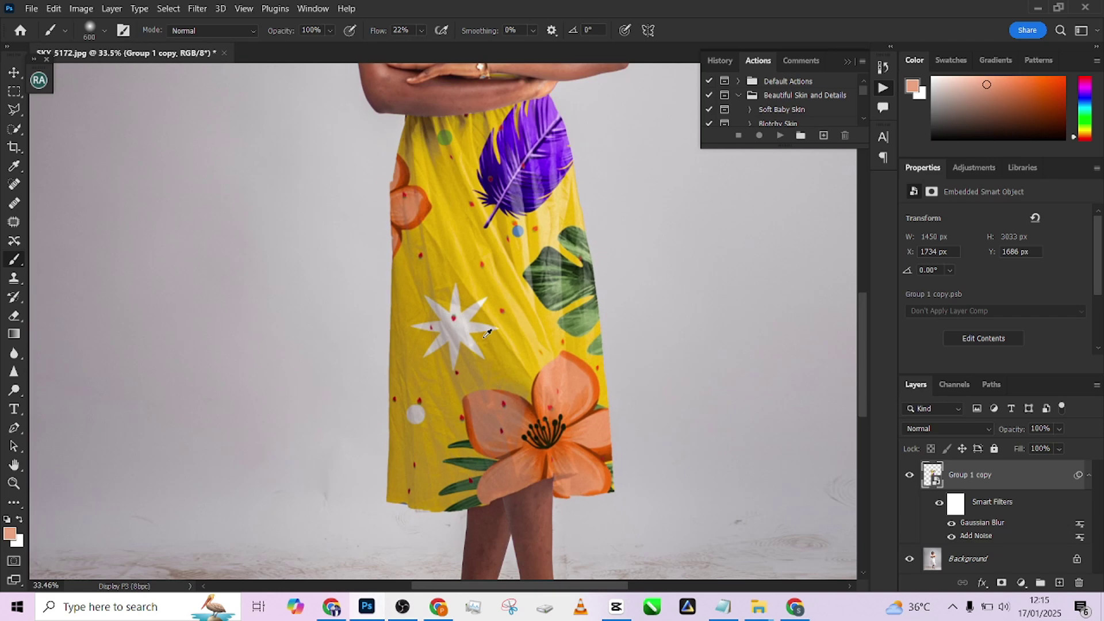
{"action": "left_click_drag", "start_coordinate": [500, 206], "coordinate": [494, 314]}
{"action": "scroll", "coordinate": [460, 368], "scroll_direction": "down", "scroll_amount": 4}
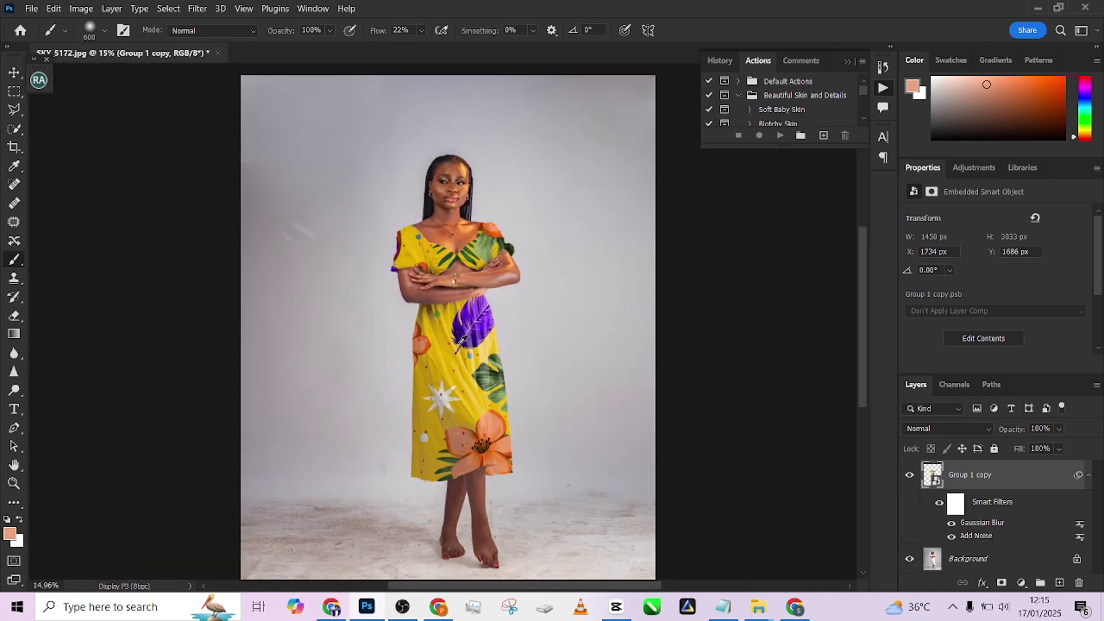
{"action": "left_click", "coordinate": [910, 477]}
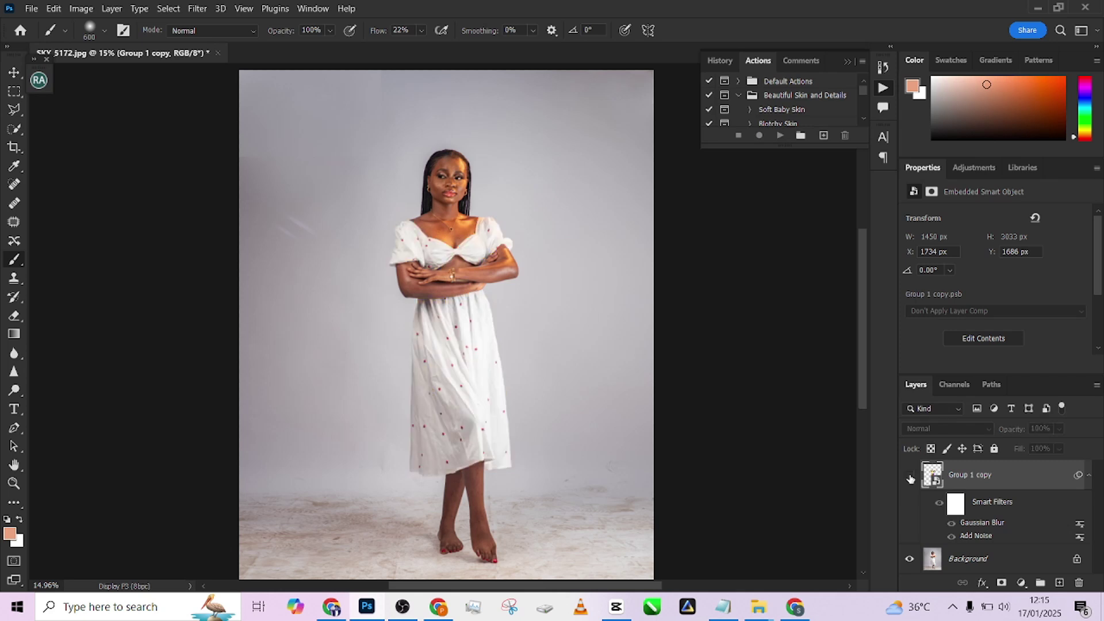
{"action": "left_click", "coordinate": [910, 477]}
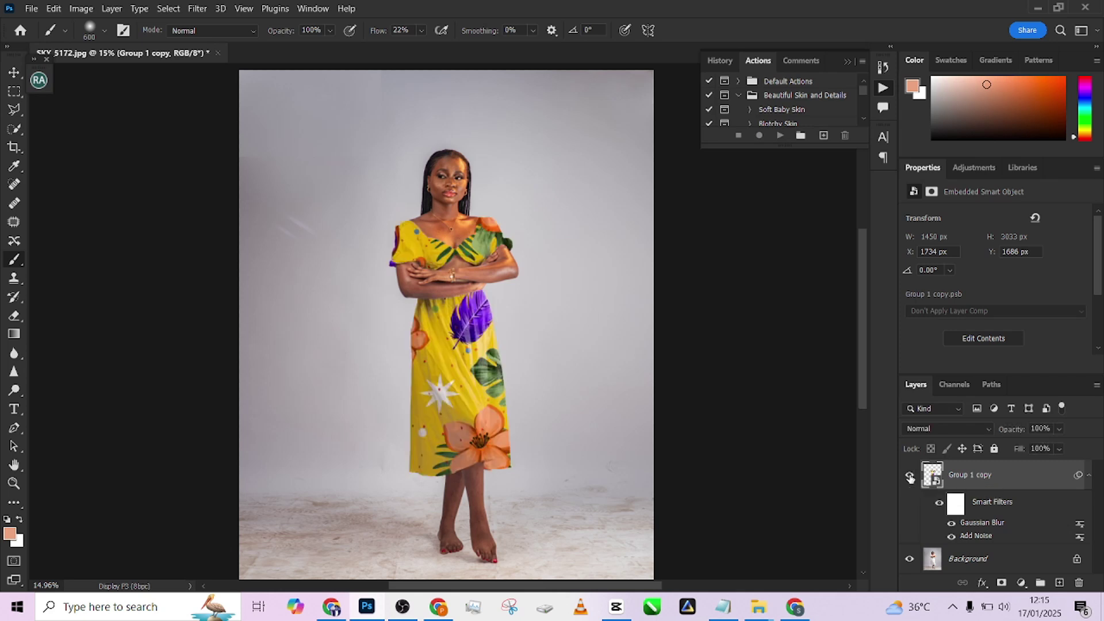
{"action": "left_click", "coordinate": [910, 478]}
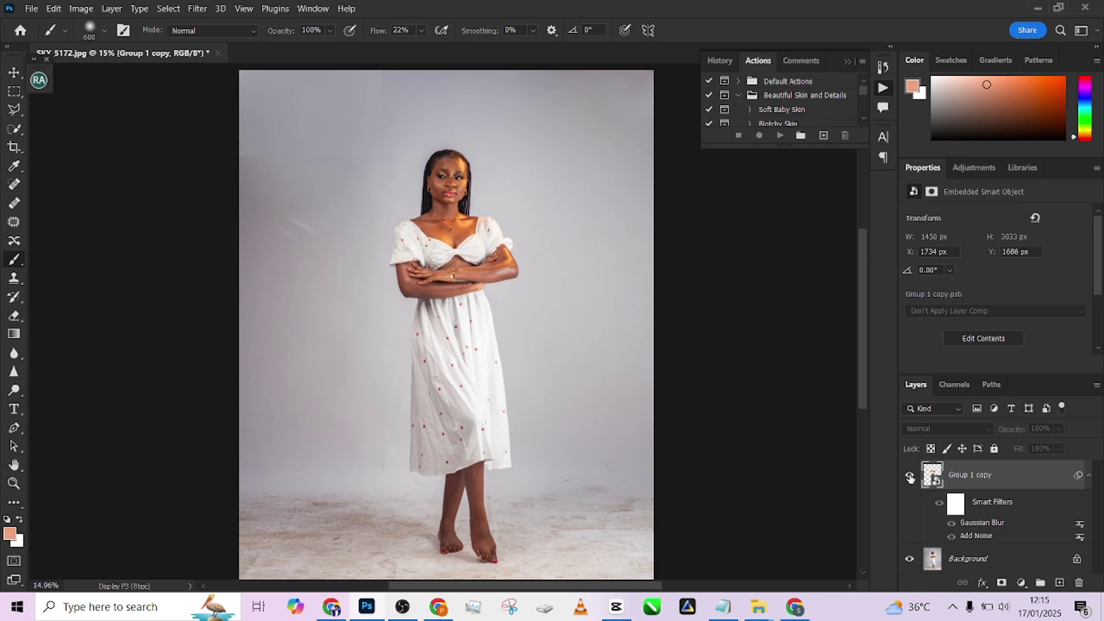
{"action": "left_click", "coordinate": [910, 477]}
Zoom in to inspect the purple leaf on the skirt, then zoom back out
{"action": "scroll", "coordinate": [535, 268], "scroll_direction": "up", "scroll_amount": 5}
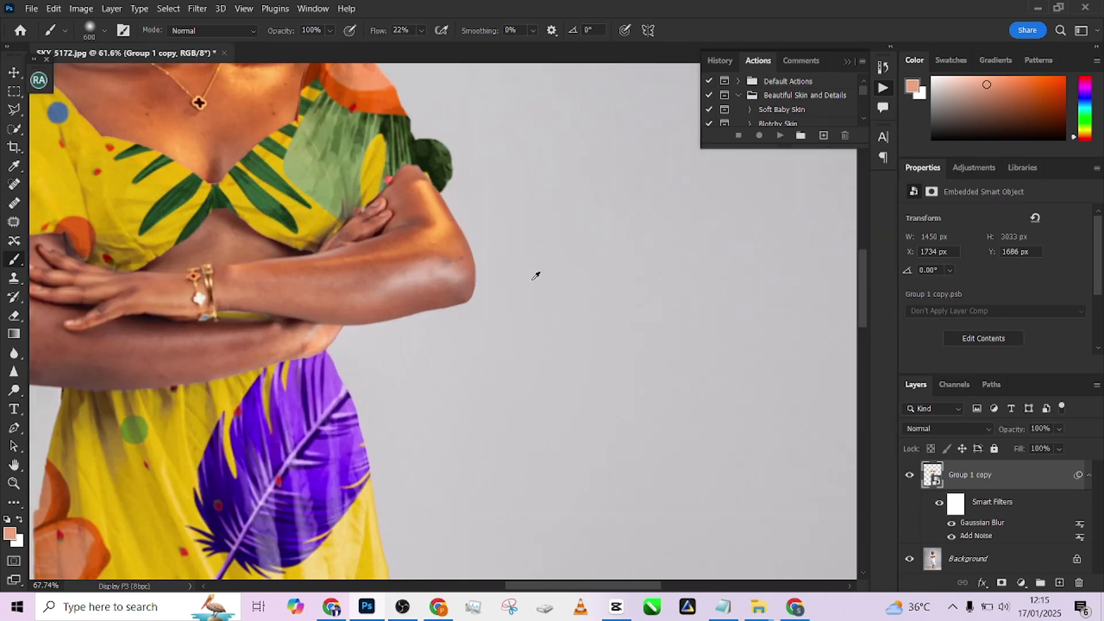
{"action": "scroll", "coordinate": [535, 276], "scroll_direction": "up", "scroll_amount": 3}
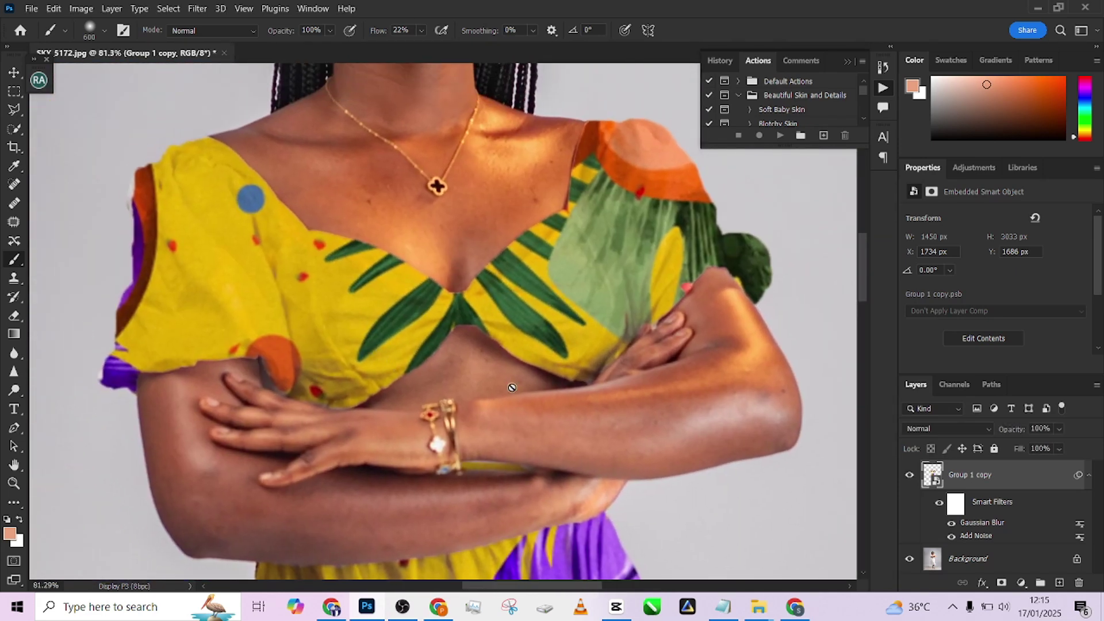
{"action": "left_click_drag", "start_coordinate": [575, 491], "coordinate": [557, 291]}
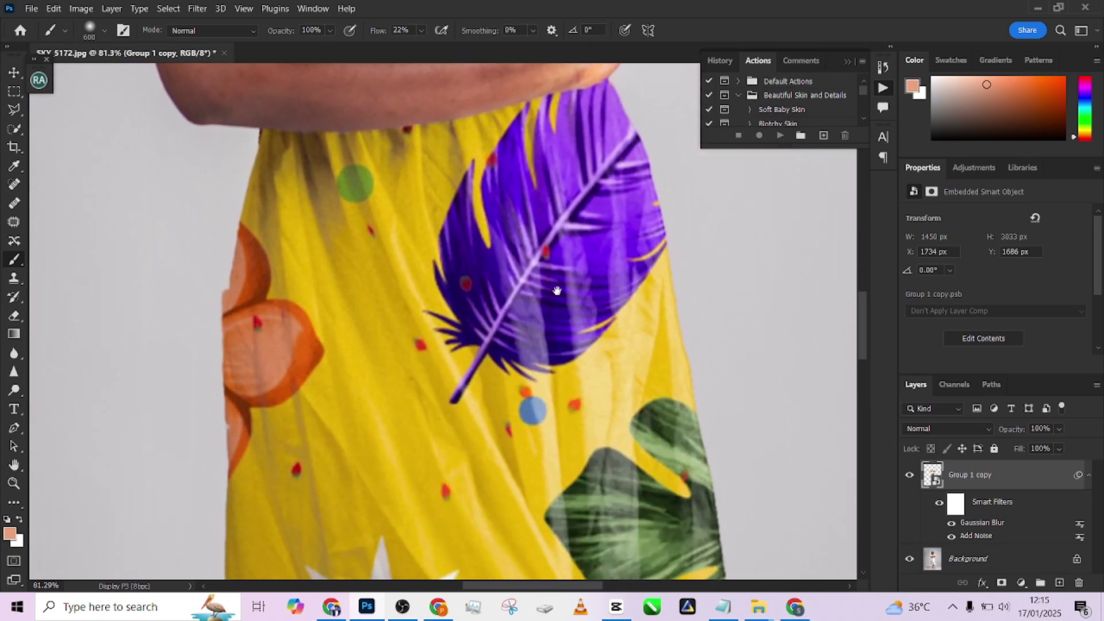
{"action": "scroll", "coordinate": [535, 380], "scroll_direction": "down", "scroll_amount": 10}
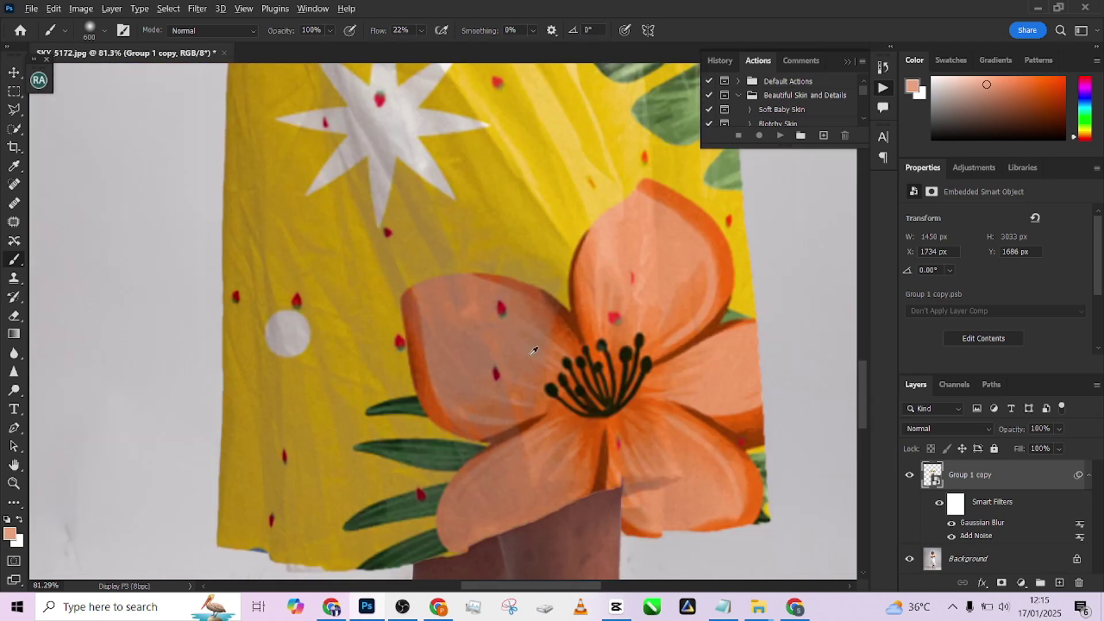
{"action": "scroll", "coordinate": [534, 350], "scroll_direction": "down", "scroll_amount": 8}
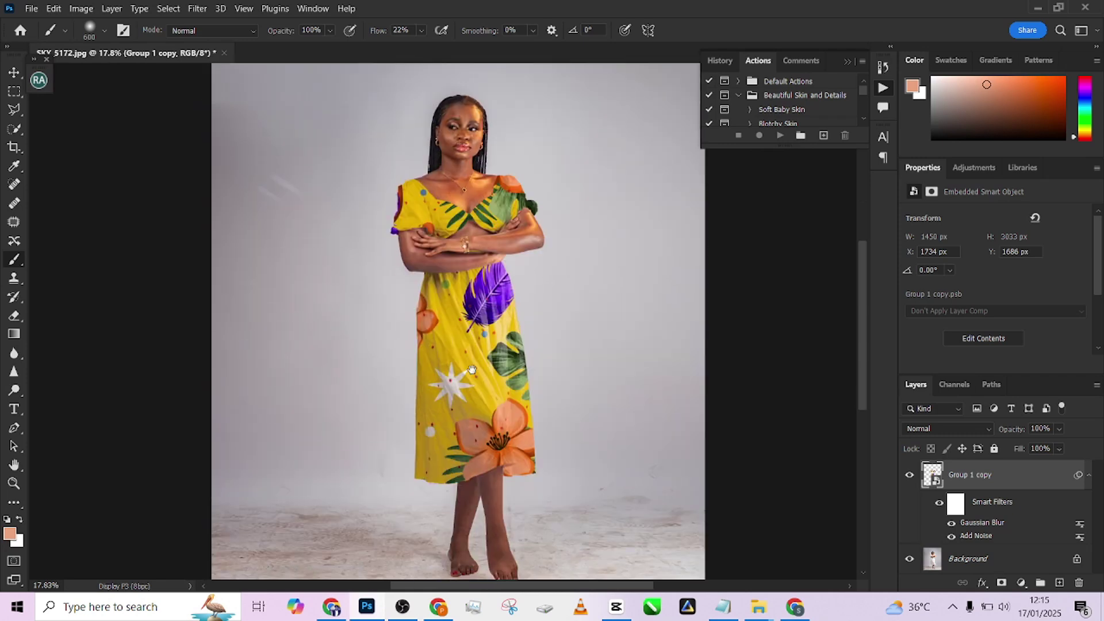
{"action": "scroll", "coordinate": [472, 369], "scroll_direction": "down", "scroll_amount": 2}
Flatten the image and select the backdrop by inverting a Select Subject selection
{"action": "right_click", "coordinate": [972, 561]}
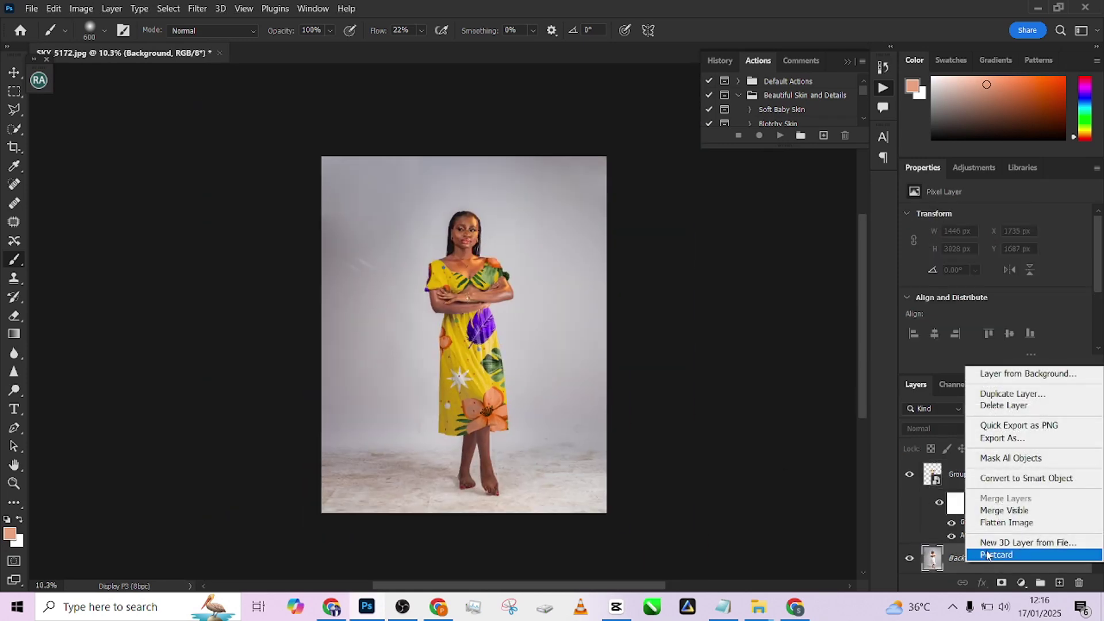
{"action": "left_click", "coordinate": [986, 523]}
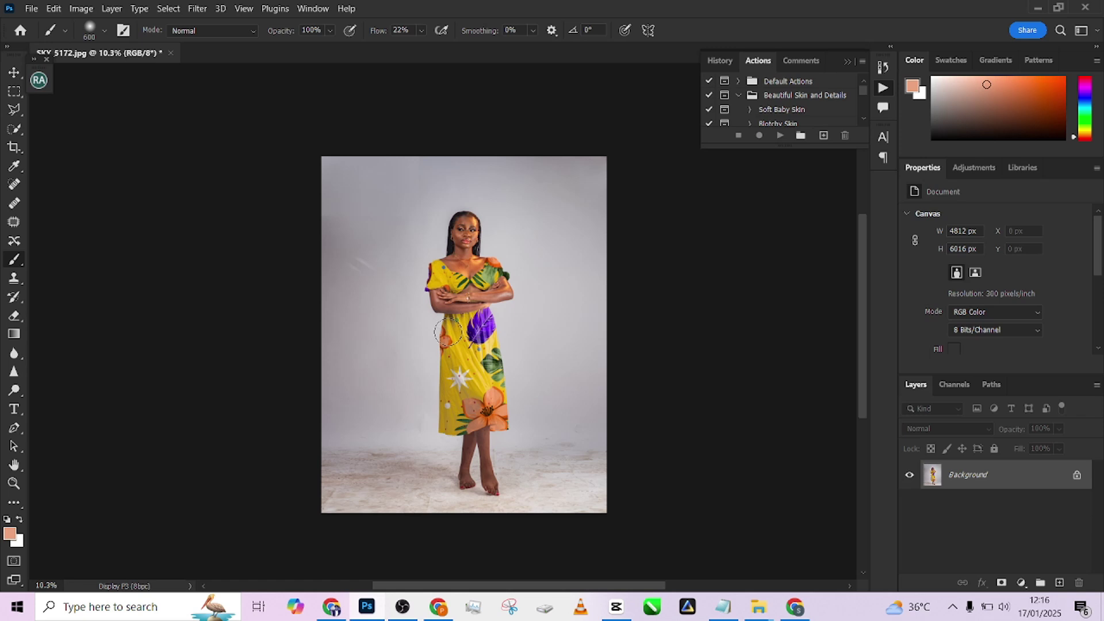
{"action": "left_click", "coordinate": [14, 129]}
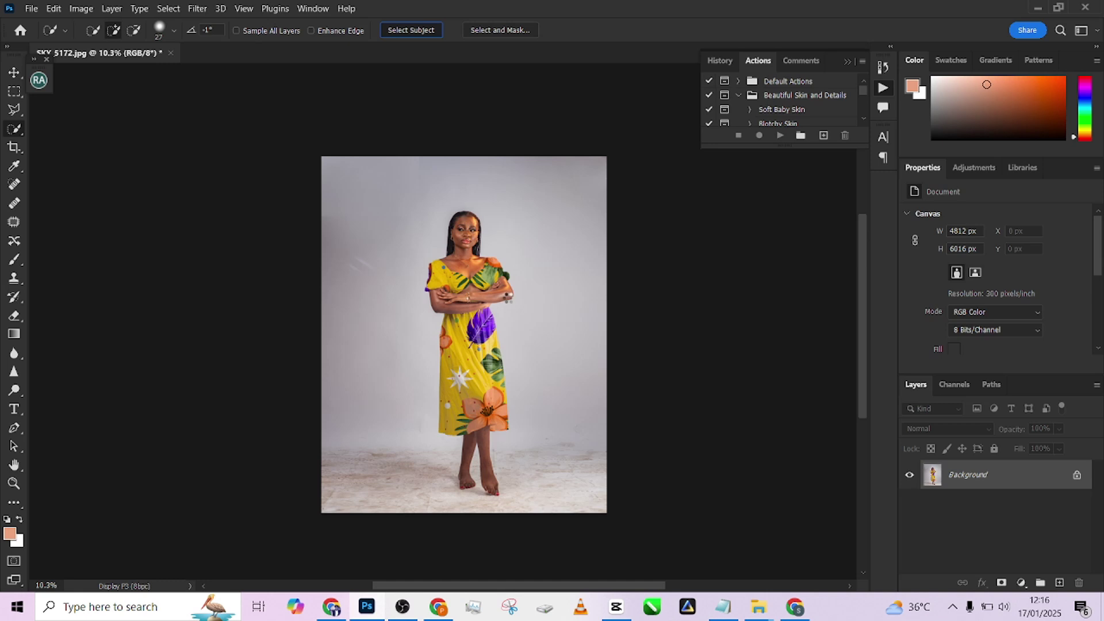
{"action": "left_click", "coordinate": [412, 30]}
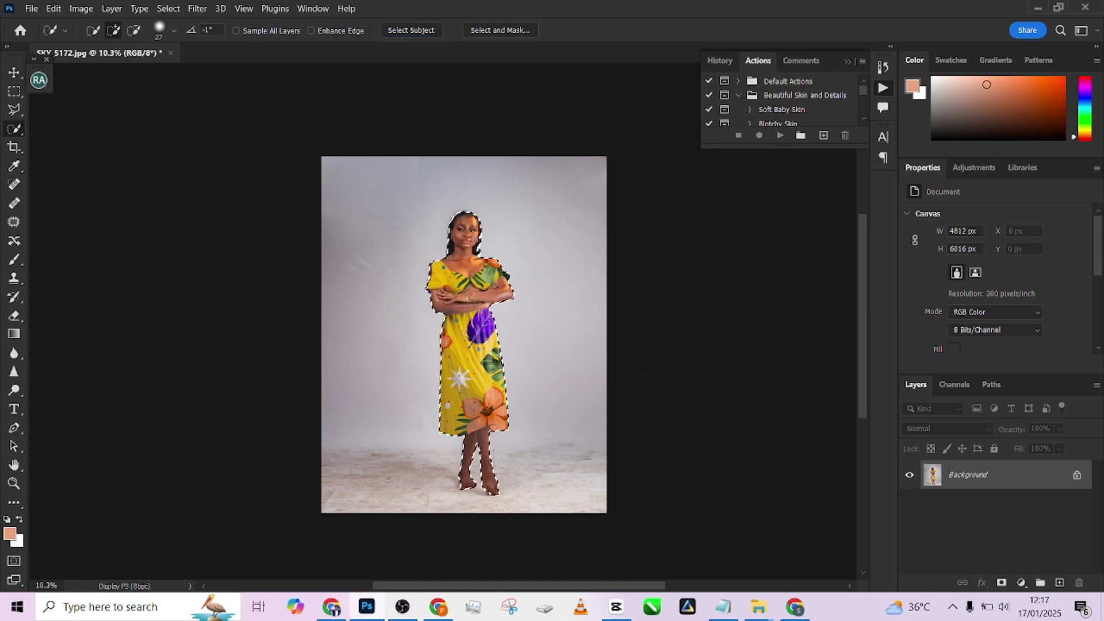
{"action": "right_click", "coordinate": [464, 64]}
{"action": "left_click", "coordinate": [527, 82]}
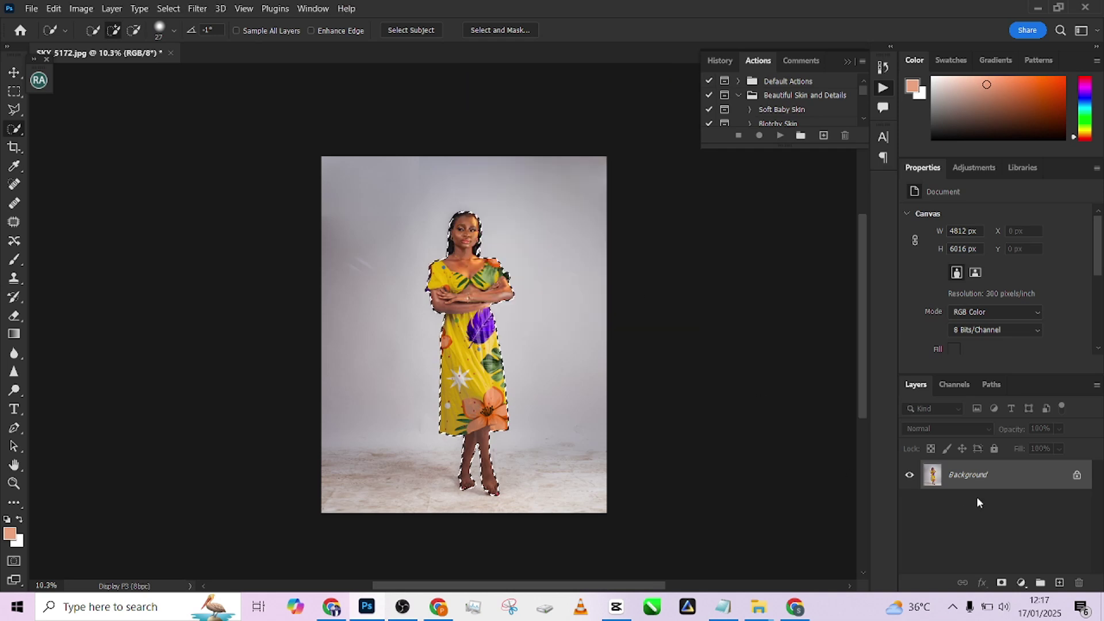
Duplicate Background, cut the backdrop onto Layer 1, and place Background copy above it
{"action": "left_click_drag", "start_coordinate": [1023, 476], "coordinate": [1059, 585]}
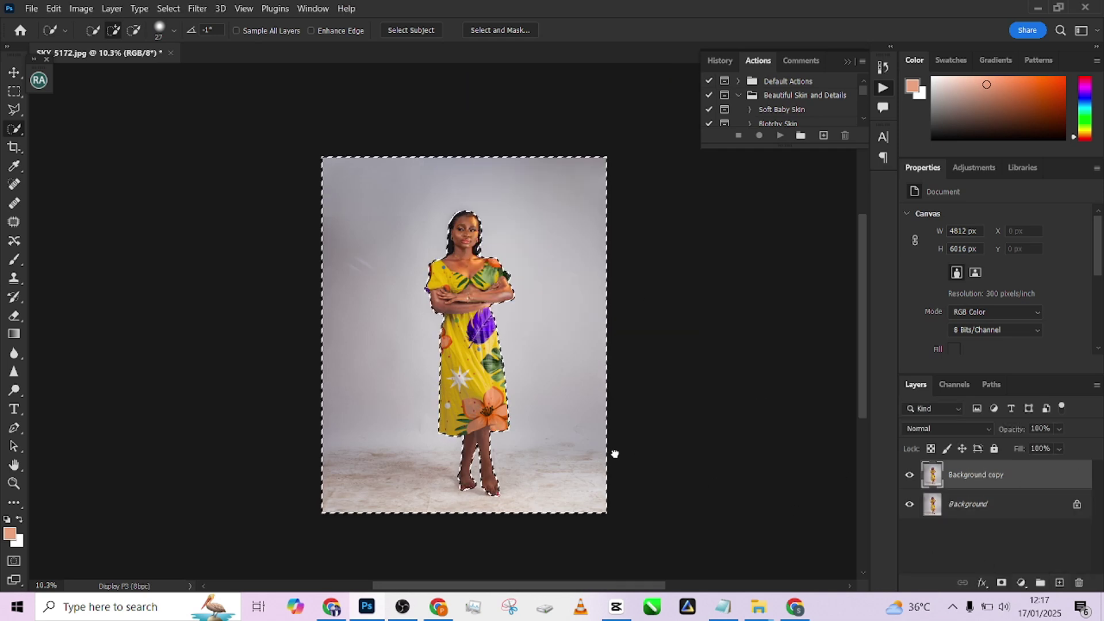
{"action": "right_click", "coordinate": [568, 176]}
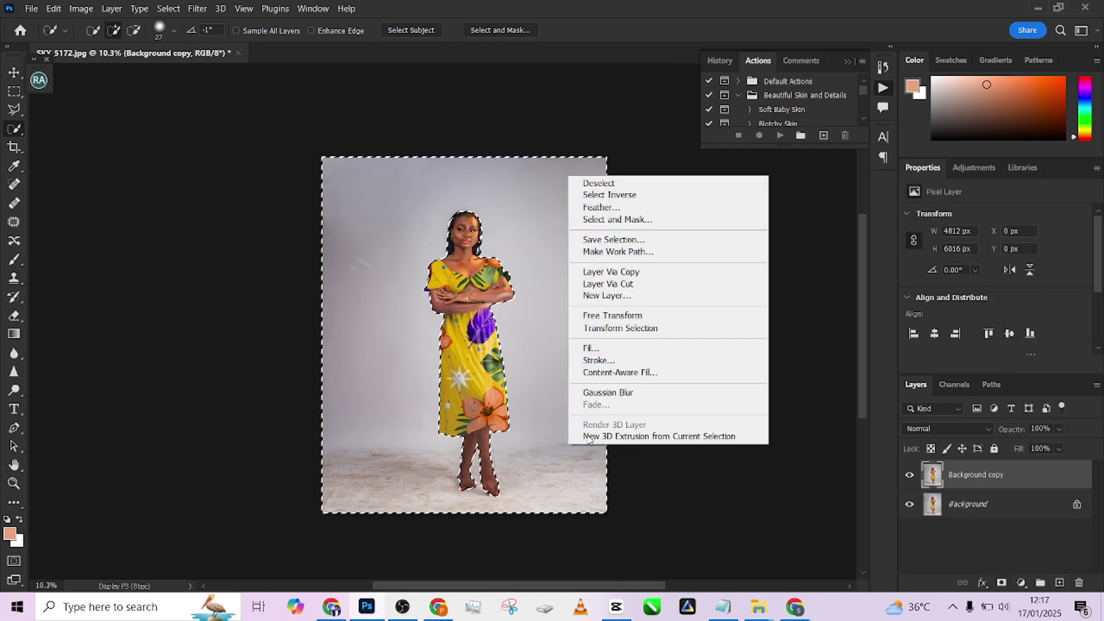
{"action": "left_click", "coordinate": [653, 284]}
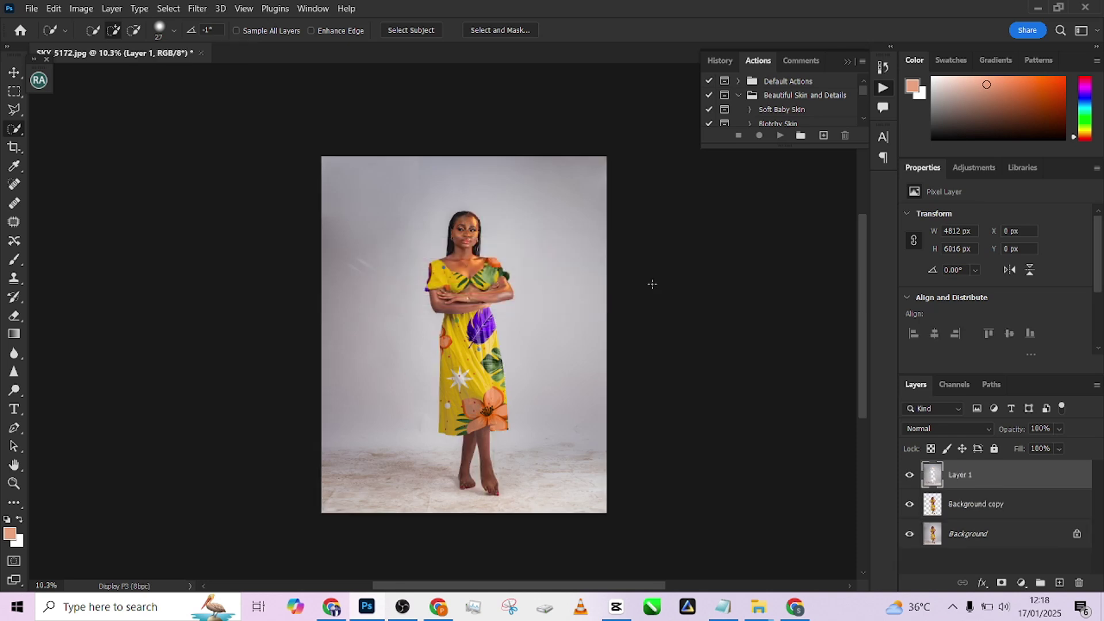
{"action": "left_click_drag", "start_coordinate": [981, 514], "coordinate": [985, 475]}
{"action": "left_click", "coordinate": [987, 506]}
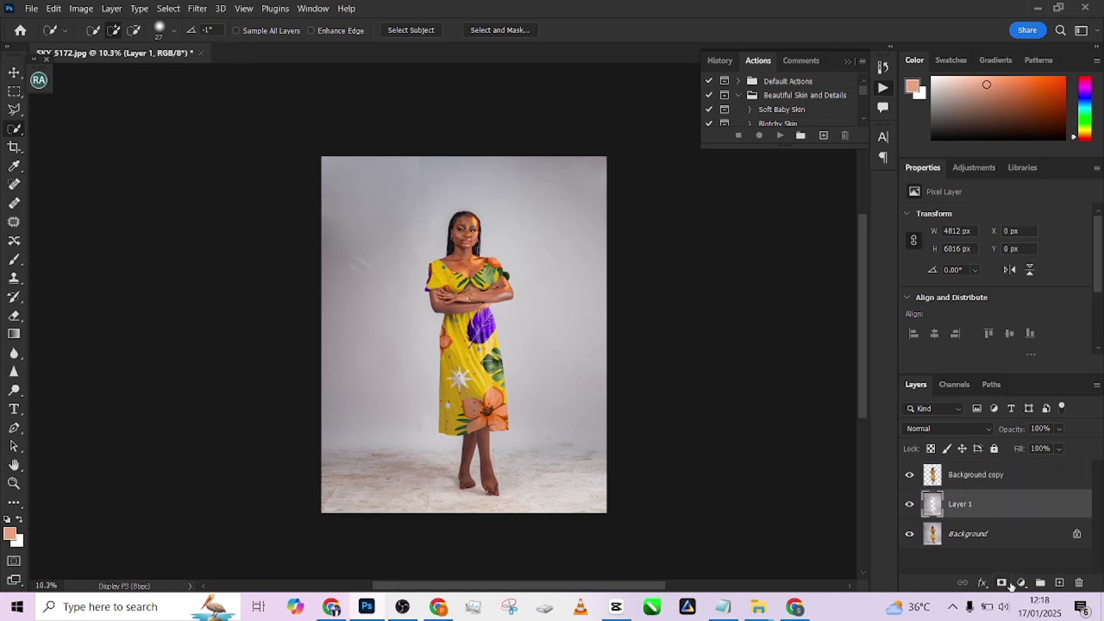
{"action": "left_click", "coordinate": [1022, 583]}
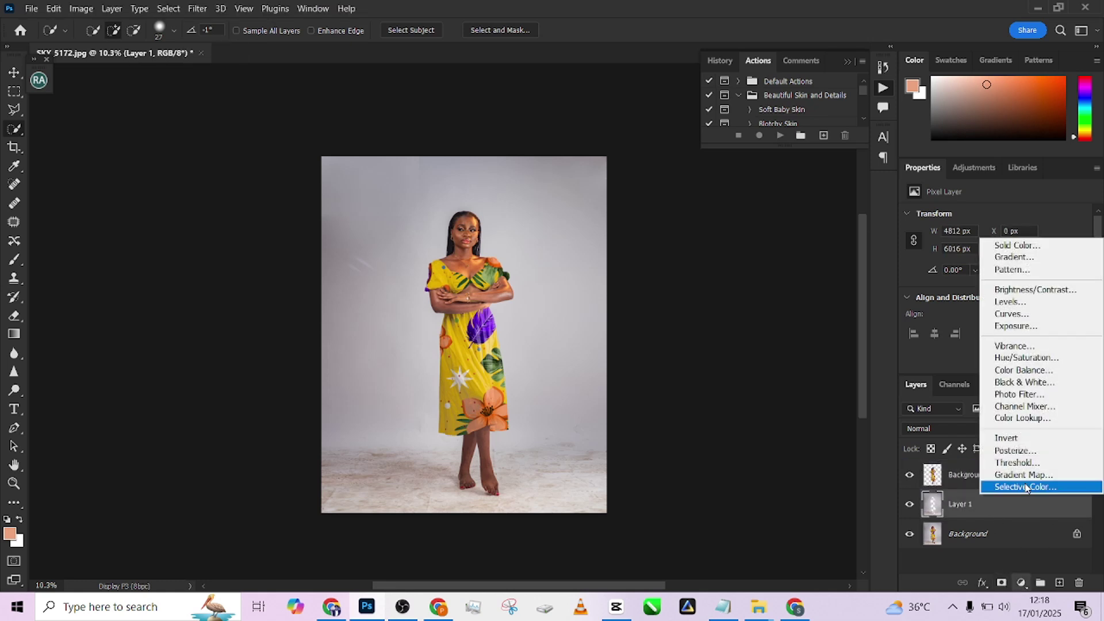
Open Hue/Saturation on Layer 1 and set the Reds saturation to -100
{"action": "left_click", "coordinate": [748, 457]}
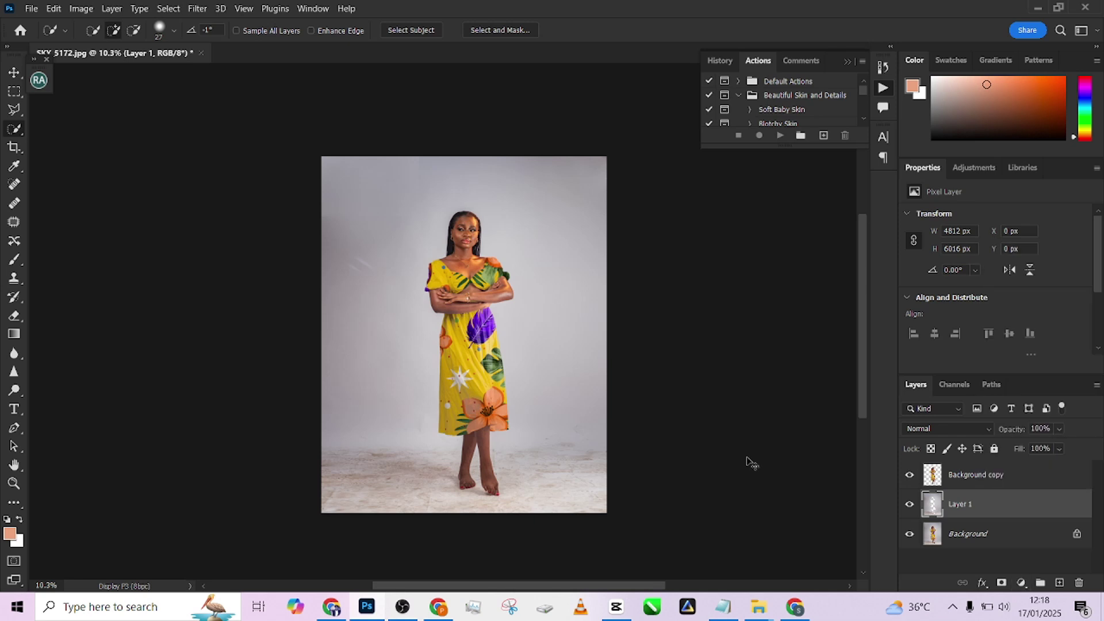
{"action": "key", "text": "ctrl+u"}
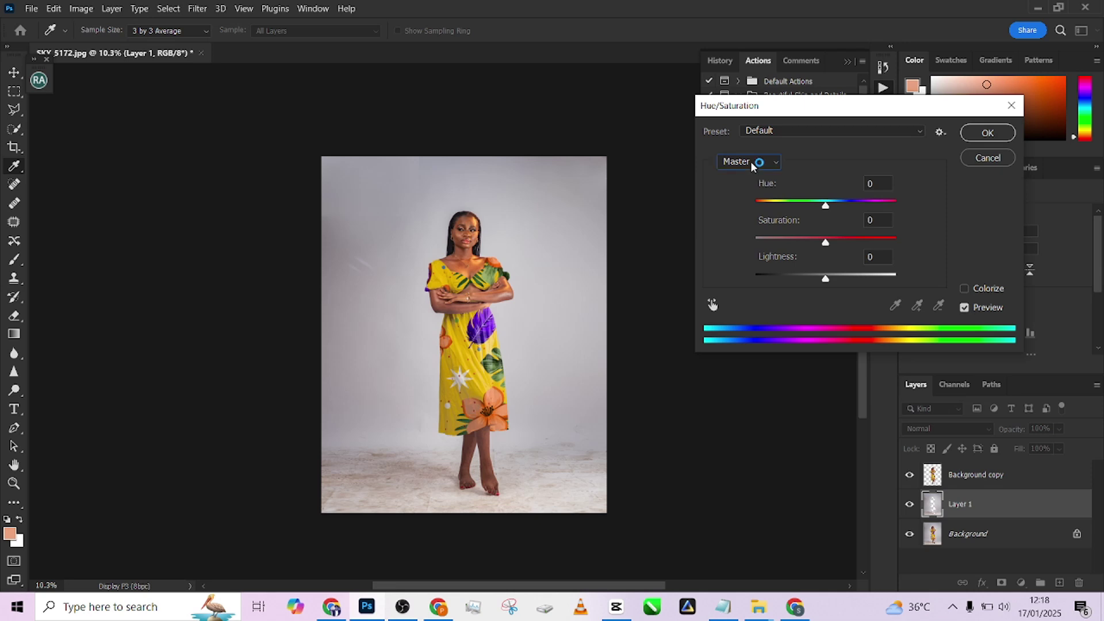
{"action": "left_click", "coordinate": [751, 162]}
{"action": "left_click", "coordinate": [754, 189]}
{"action": "left_click_drag", "start_coordinate": [806, 239], "coordinate": [731, 242]}
Set Yellows saturation to -100 and lightness to +35, then apply the adjustment
{"action": "left_click", "coordinate": [742, 167]}
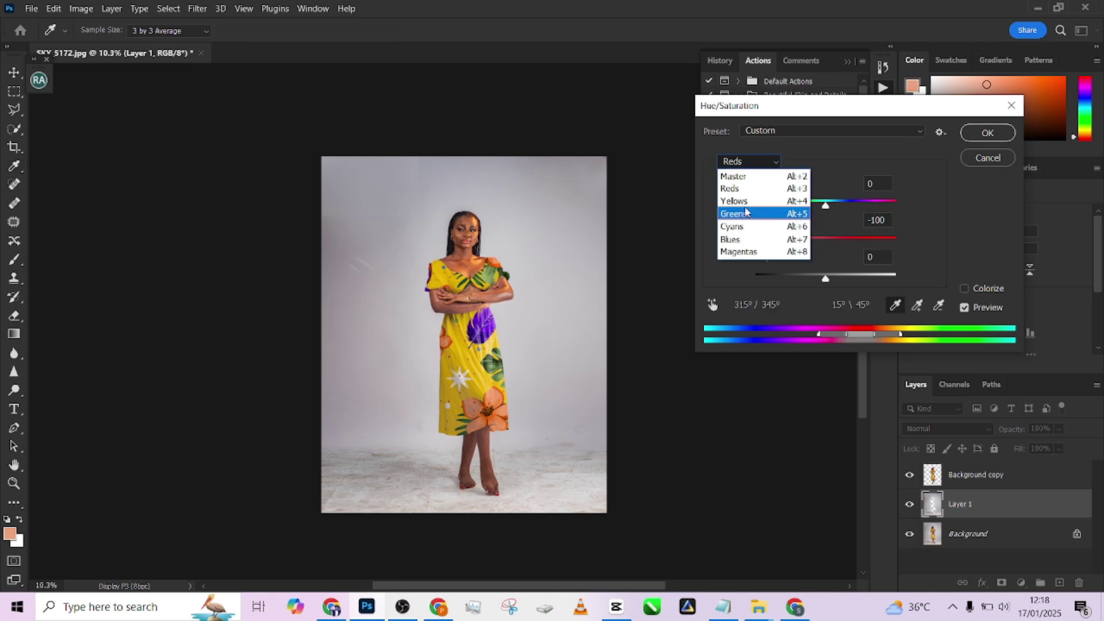
{"action": "left_click", "coordinate": [743, 202]}
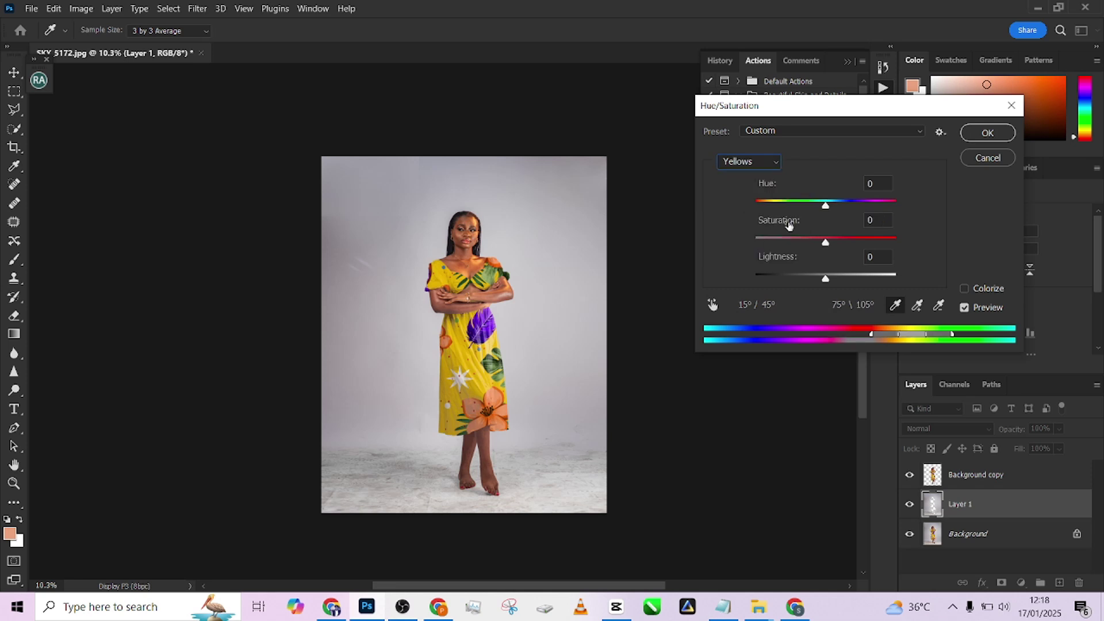
{"action": "left_click_drag", "start_coordinate": [826, 242], "coordinate": [729, 241]}
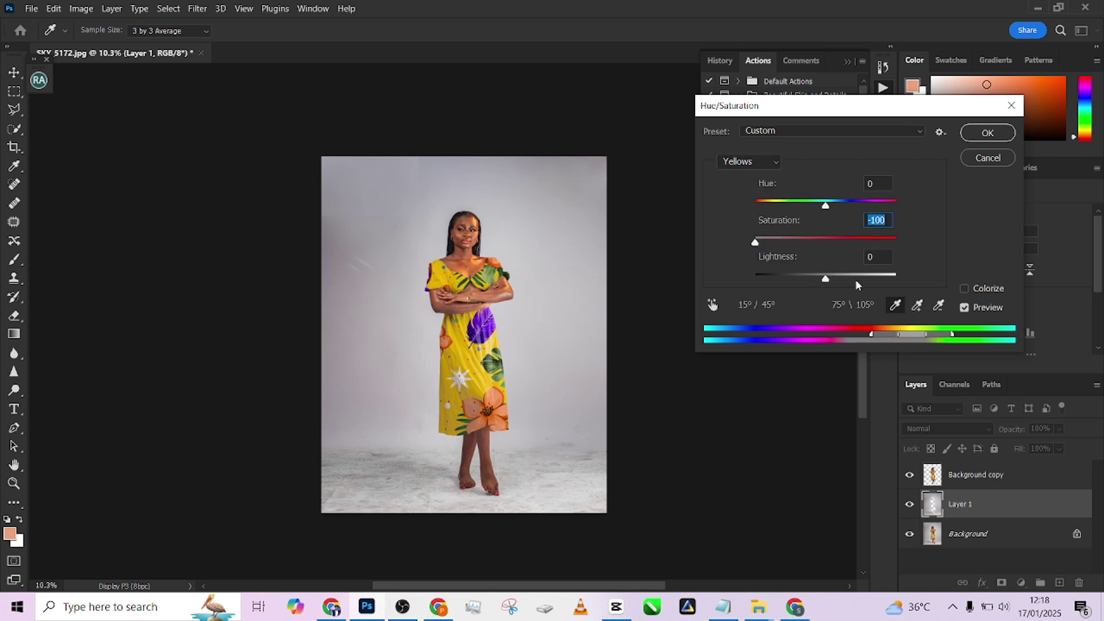
{"action": "mouse_move", "coordinate": [856, 285]}
{"action": "left_mouse_down"}
{"action": "mouse_move", "coordinate": [868, 281]}
{"action": "mouse_move", "coordinate": [837, 282]}
{"action": "left_mouse_up"}
{"action": "left_click", "coordinate": [764, 166]}
{"action": "left_click", "coordinate": [763, 189]}
{"action": "left_click", "coordinate": [748, 164]}
{"action": "left_click", "coordinate": [747, 176]}
{"action": "left_click", "coordinate": [987, 131]}
Commit the Hue/Saturation change and load Layer 1's contents as a selection
{"action": "key", "text": "w"}
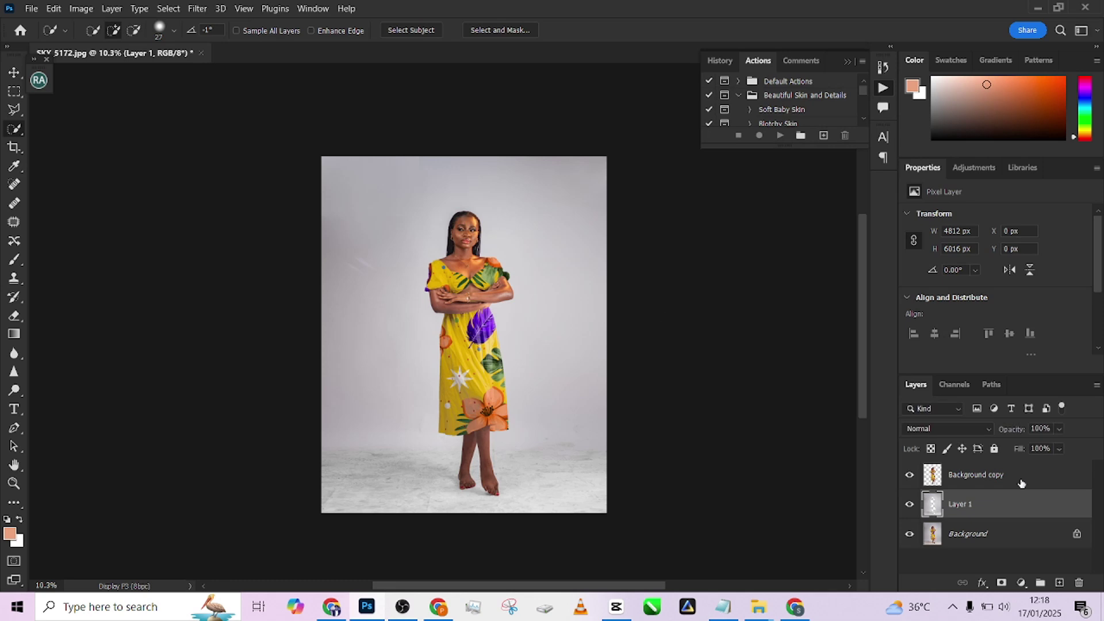
{"action": "left_click", "coordinate": [933, 475], "text": "ctrl"}
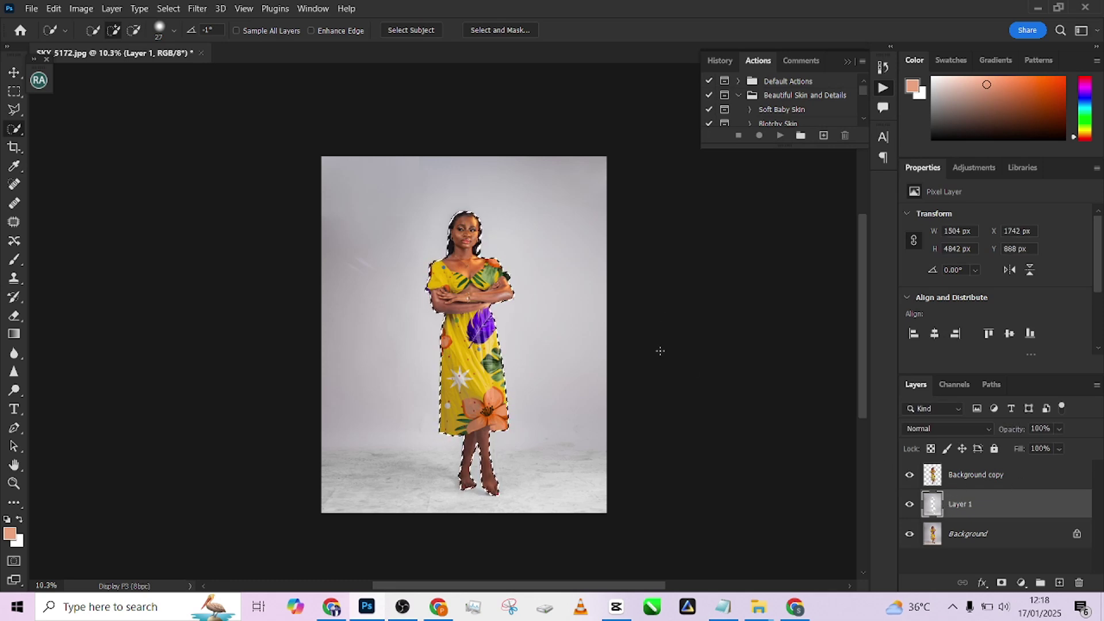
{"action": "key", "text": "ctrl+d"}
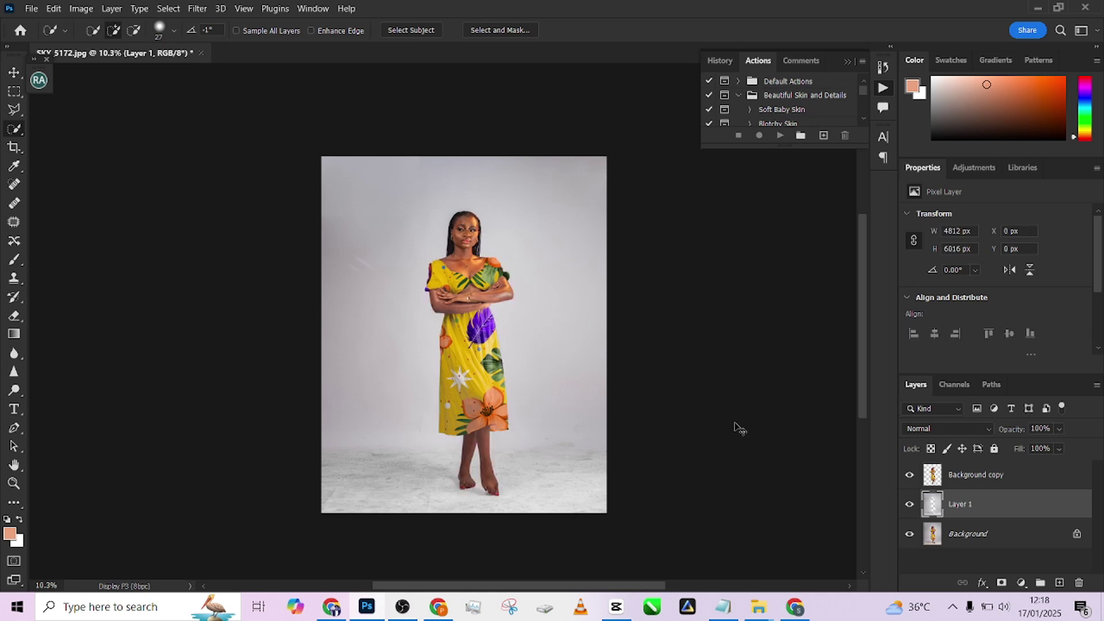
{"action": "left_click", "coordinate": [935, 509], "text": "ctrl"}
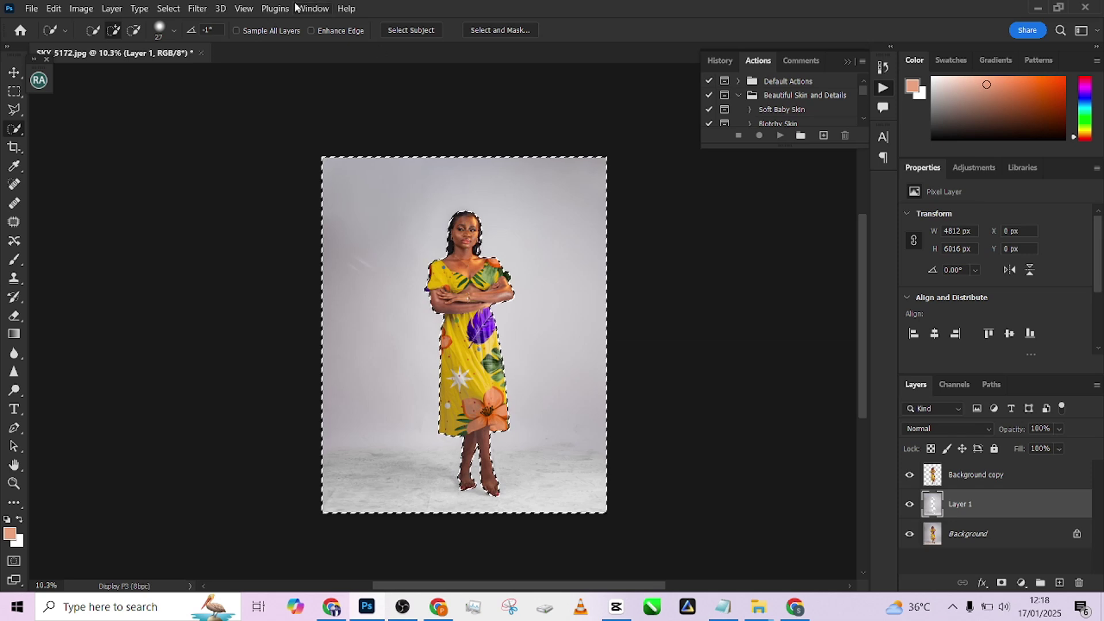
Apply a 31.8-pixel Gaussian Blur to the selected backdrop, then deselect
{"action": "left_click", "coordinate": [197, 8]}
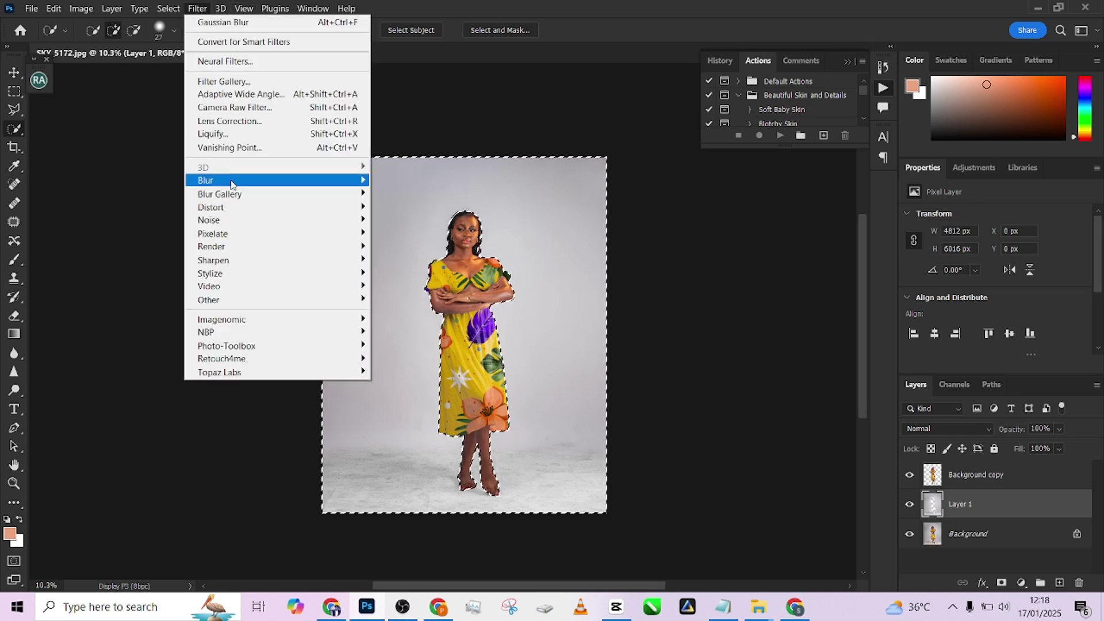
{"action": "mouse_move", "coordinate": [231, 181]}
{"action": "left_click", "coordinate": [412, 240]}
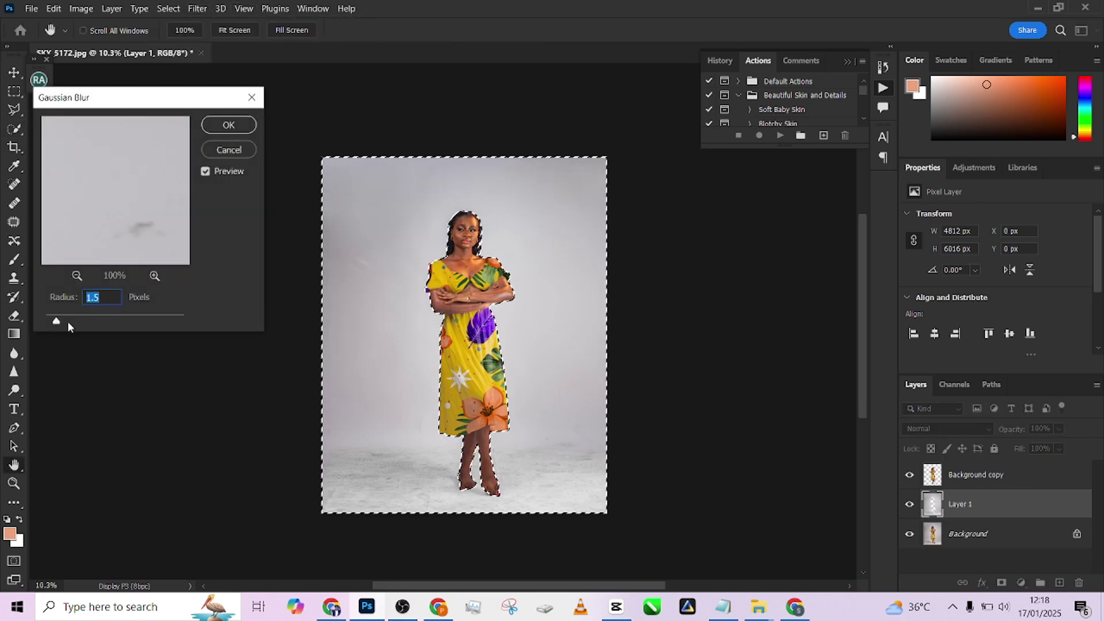
{"action": "left_click_drag", "start_coordinate": [67, 321], "coordinate": [145, 326]}
{"action": "left_click", "coordinate": [230, 125]}
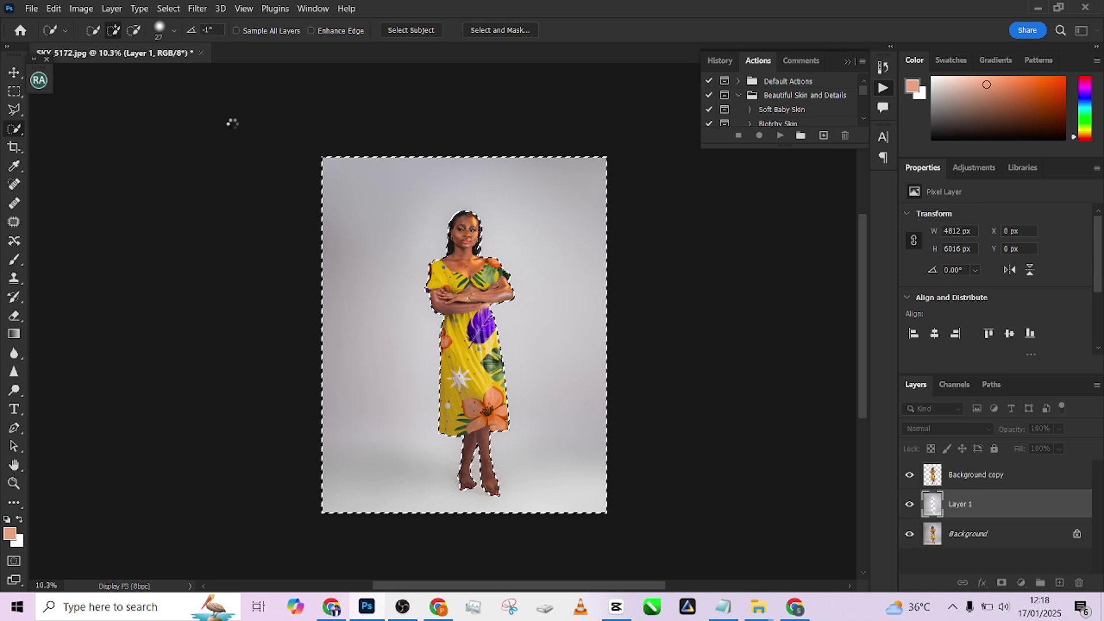
{"action": "key", "text": "ctrl+d"}
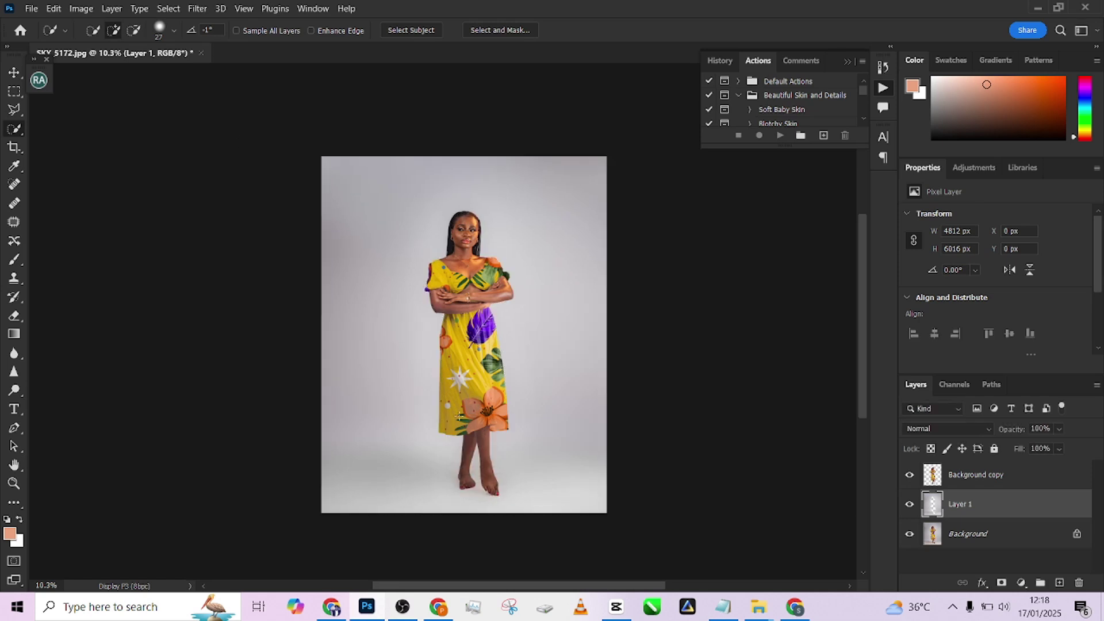
Add a neutral grey (#dfdfdf) Solid Color fill layer in Color blend mode
{"action": "left_click", "coordinate": [1027, 583]}
{"action": "left_click", "coordinate": [1036, 332]}
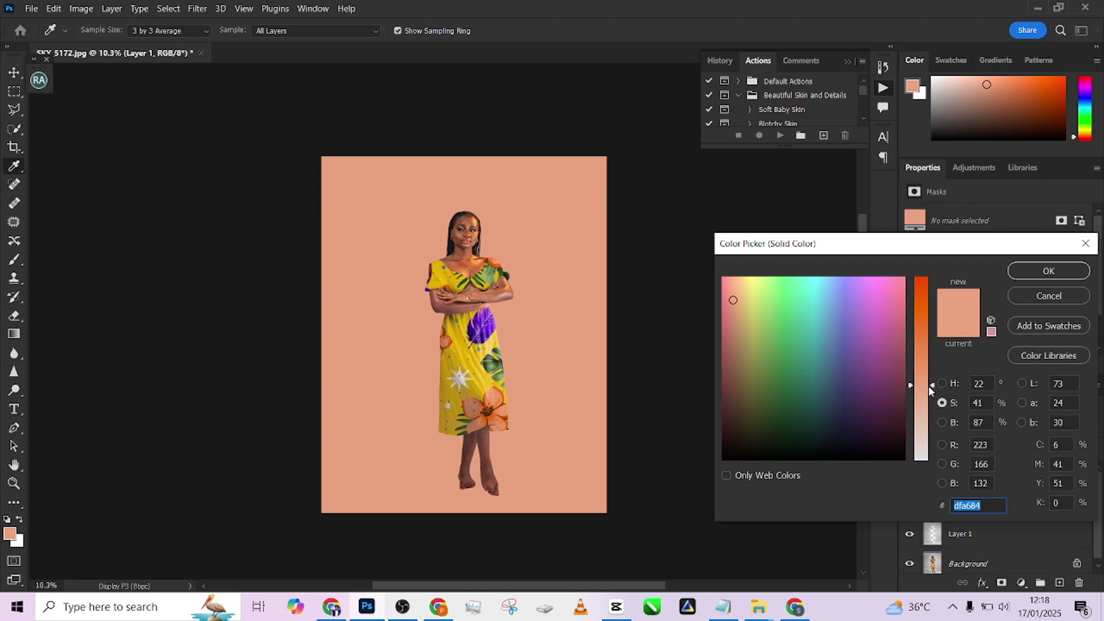
{"action": "left_click_drag", "start_coordinate": [929, 386], "coordinate": [931, 468]}
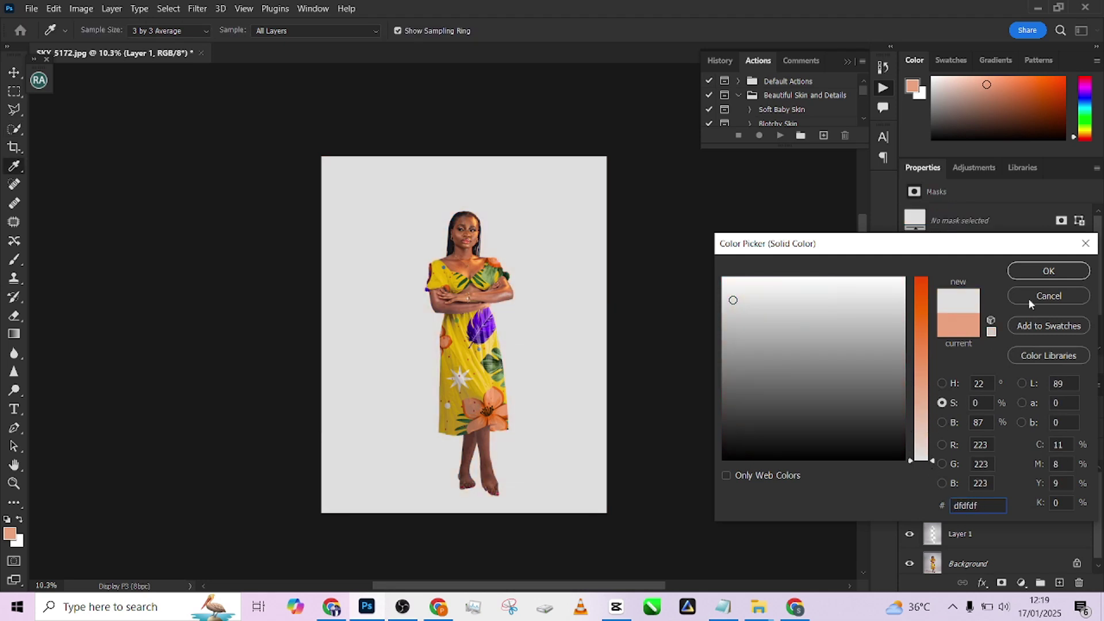
{"action": "left_click", "coordinate": [1046, 270]}
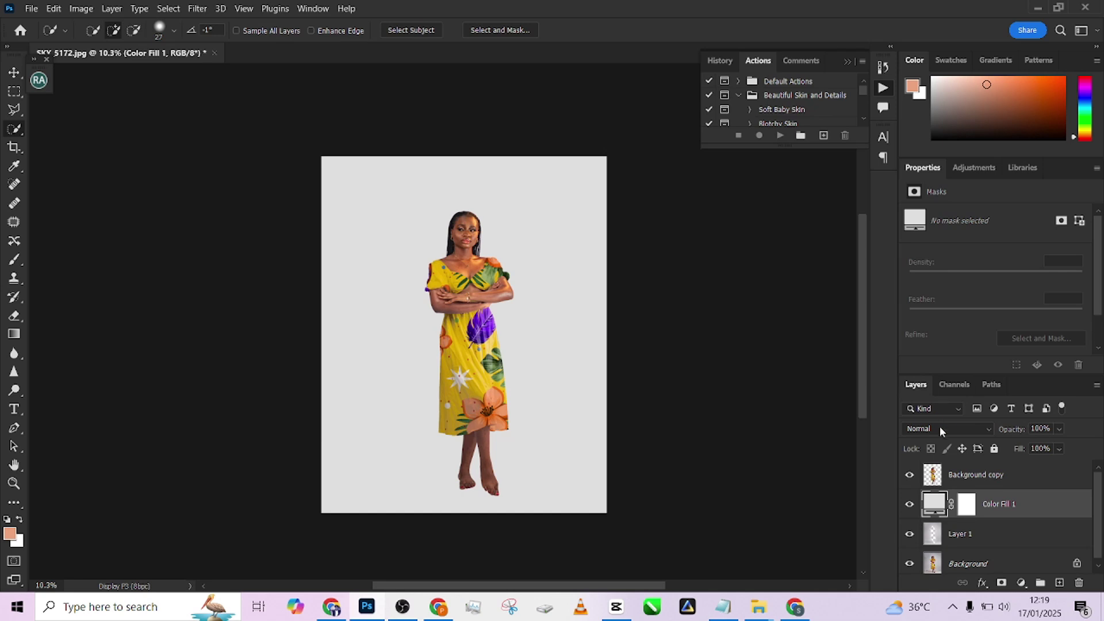
{"action": "left_click", "coordinate": [940, 428]}
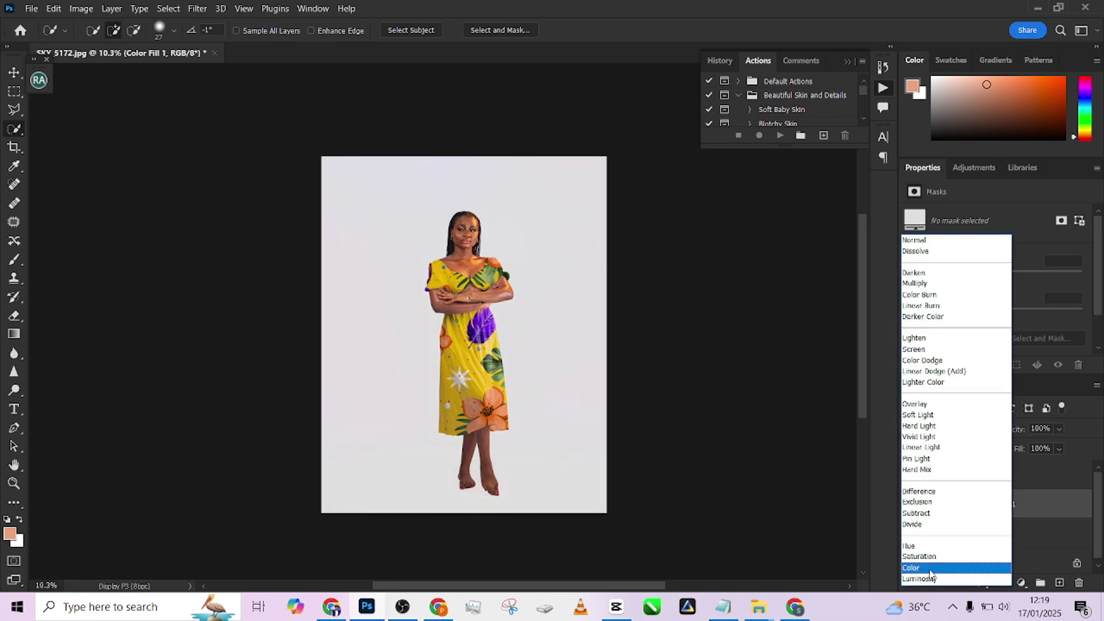
{"action": "left_click", "coordinate": [923, 568]}
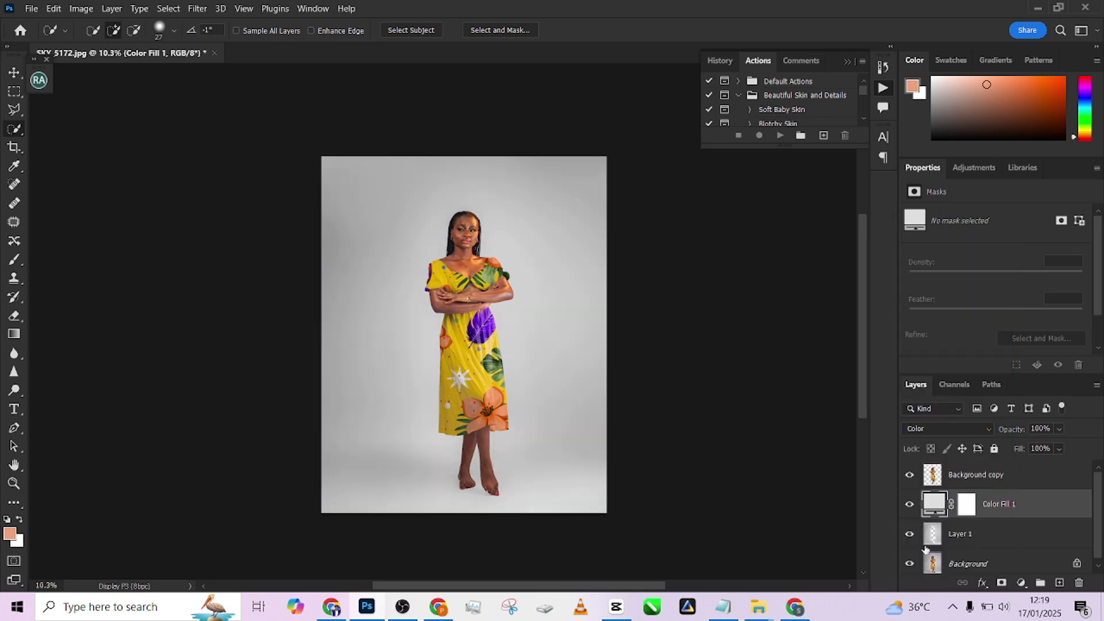
Toggle Layer 1's visibility repeatedly to compare the Color-mode grey fill result
{"action": "left_click", "coordinate": [915, 535]}
{"action": "left_click", "coordinate": [915, 535]}
{"action": "left_click", "coordinate": [915, 536]}
{"action": "left_click", "coordinate": [915, 536]}
{"action": "left_click", "coordinate": [916, 536]}
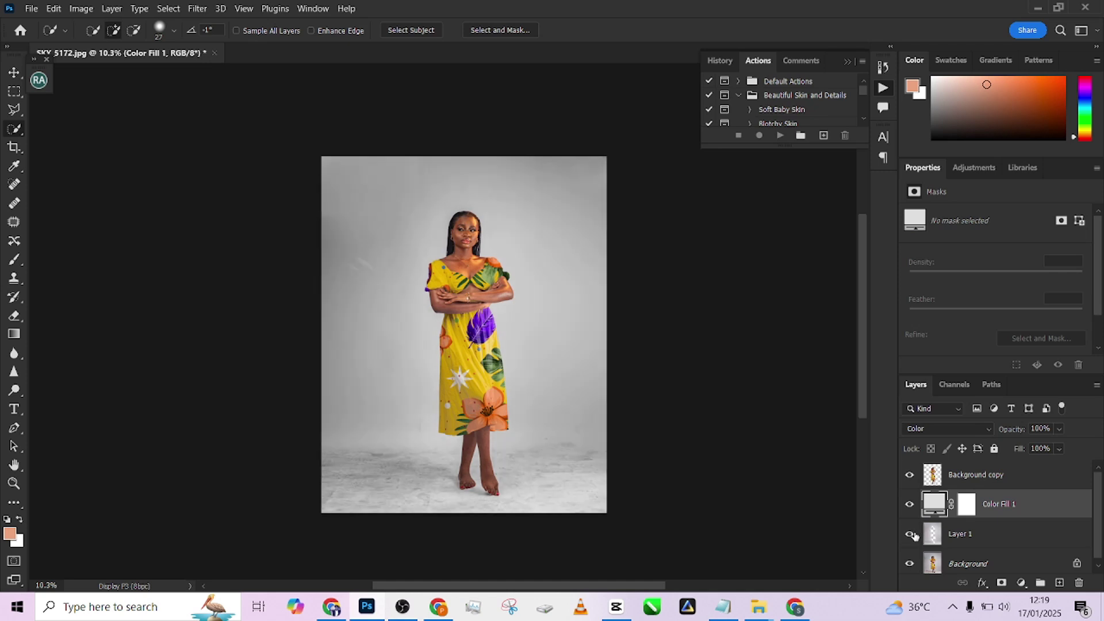
{"action": "left_click", "coordinate": [916, 535]}
Try Soft Light and Overlay for the grey fill, revert to Color, and add a white mask to Layer 1
{"action": "left_click", "coordinate": [917, 431]}
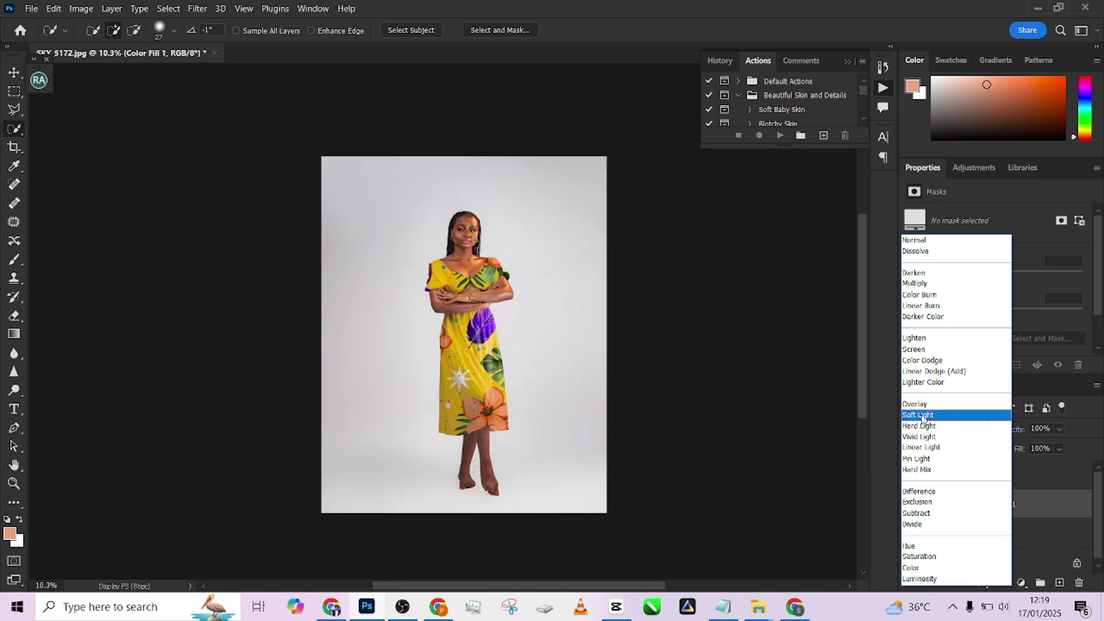
{"action": "left_click", "coordinate": [922, 415]}
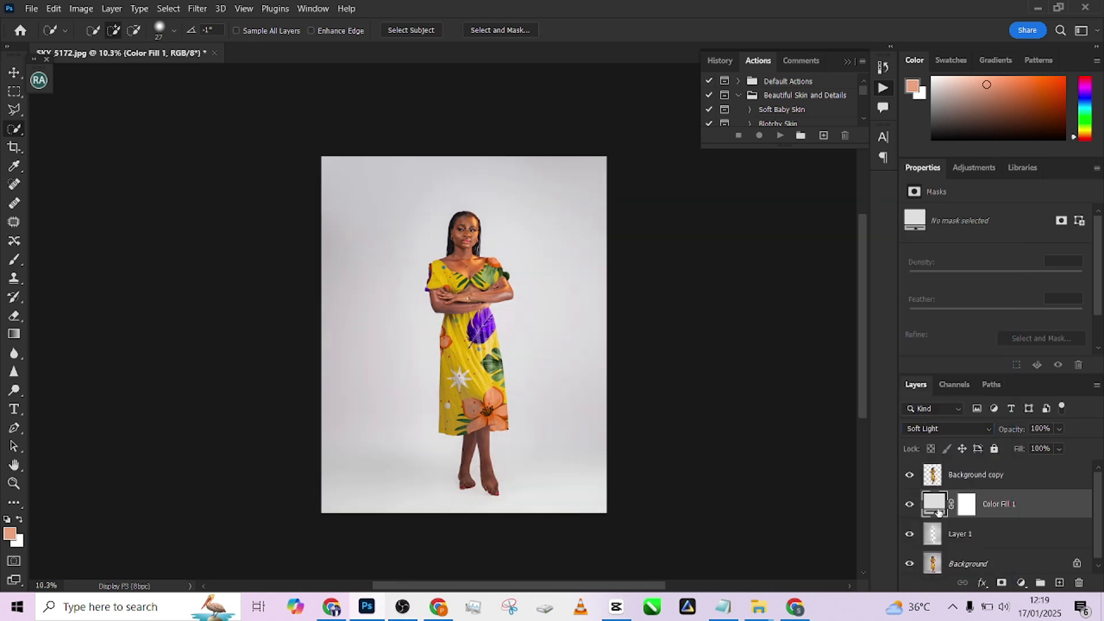
{"action": "left_click", "coordinate": [909, 534]}
{"action": "left_click", "coordinate": [910, 534]}
{"action": "left_click", "coordinate": [909, 534]}
{"action": "left_click", "coordinate": [909, 533]}
{"action": "left_click", "coordinate": [919, 429]}
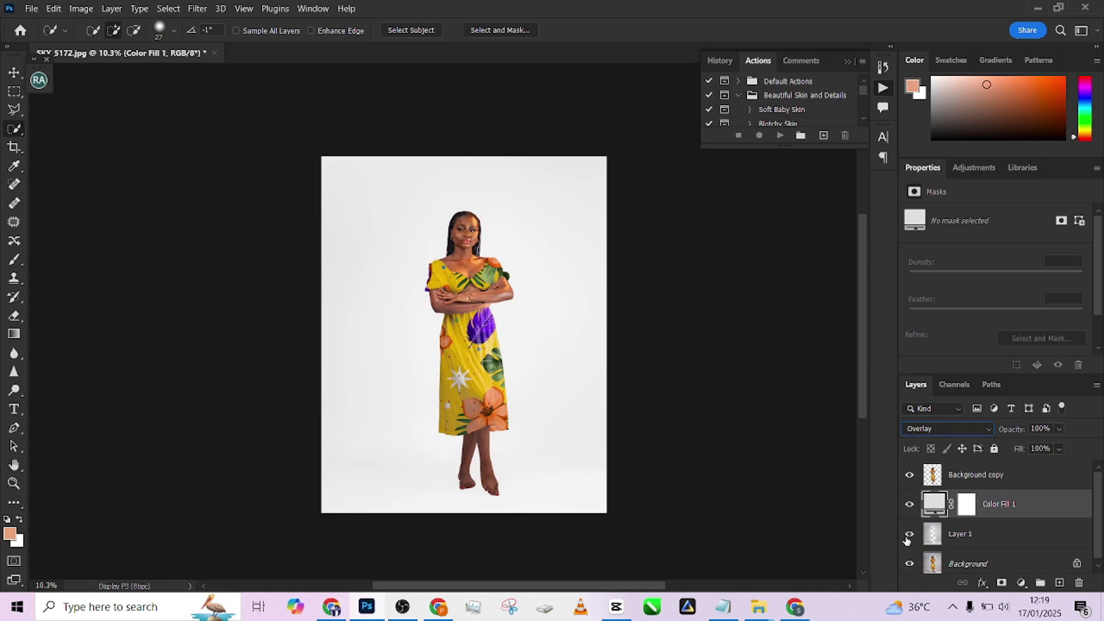
{"action": "left_click", "coordinate": [927, 431]}
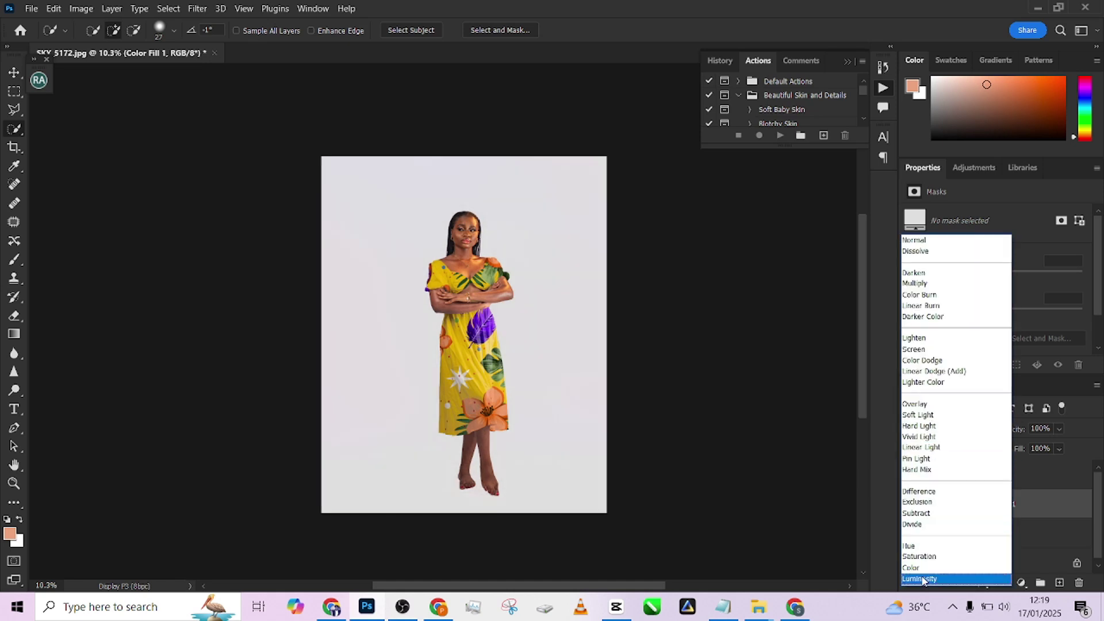
{"action": "left_click", "coordinate": [921, 569]}
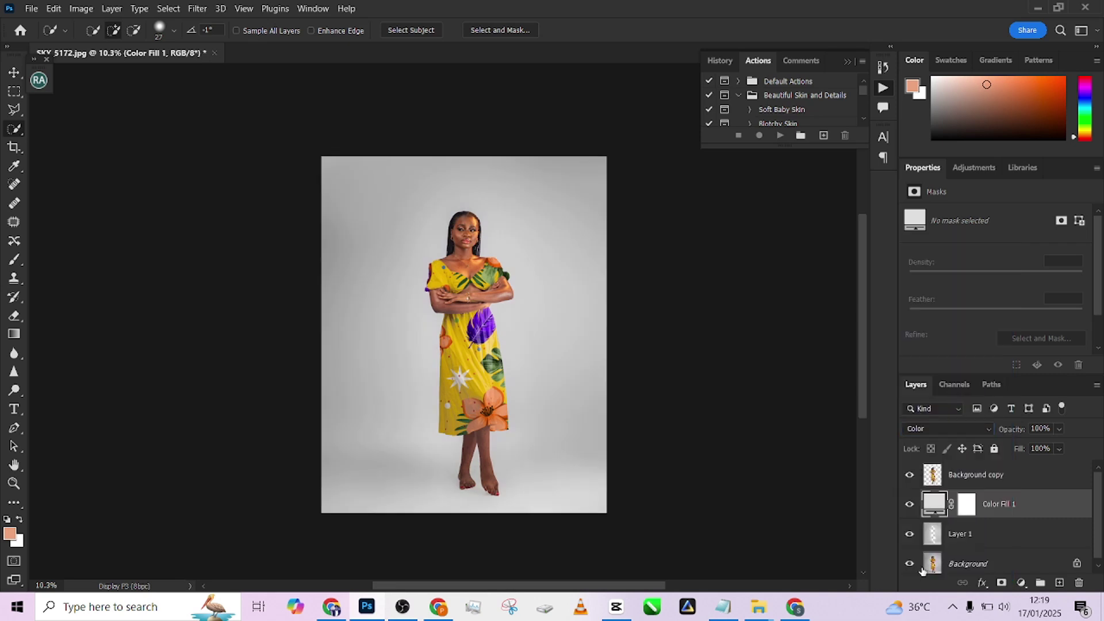
{"action": "left_click", "coordinate": [1005, 545]}
{"action": "left_click", "coordinate": [1002, 583]}
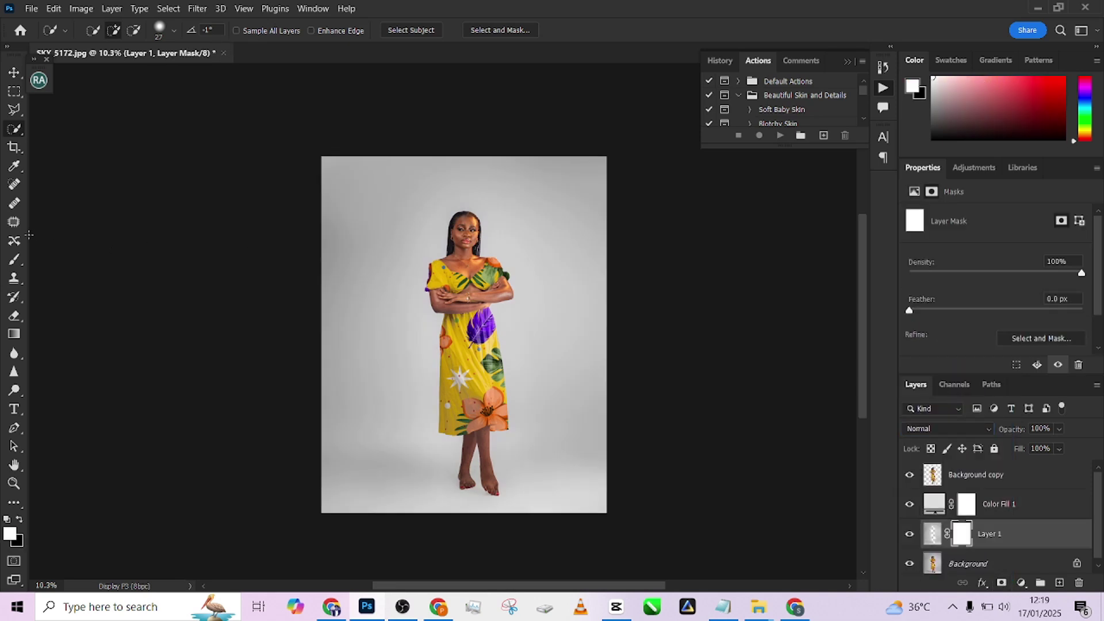
Paint black on Layer 1's mask with a large soft brush at 21% flow to lighten the shadow under the feet
{"action": "left_click", "coordinate": [16, 260]}
{"action": "scroll", "coordinate": [471, 480], "scroll_direction": "up", "scroll_amount": 3}
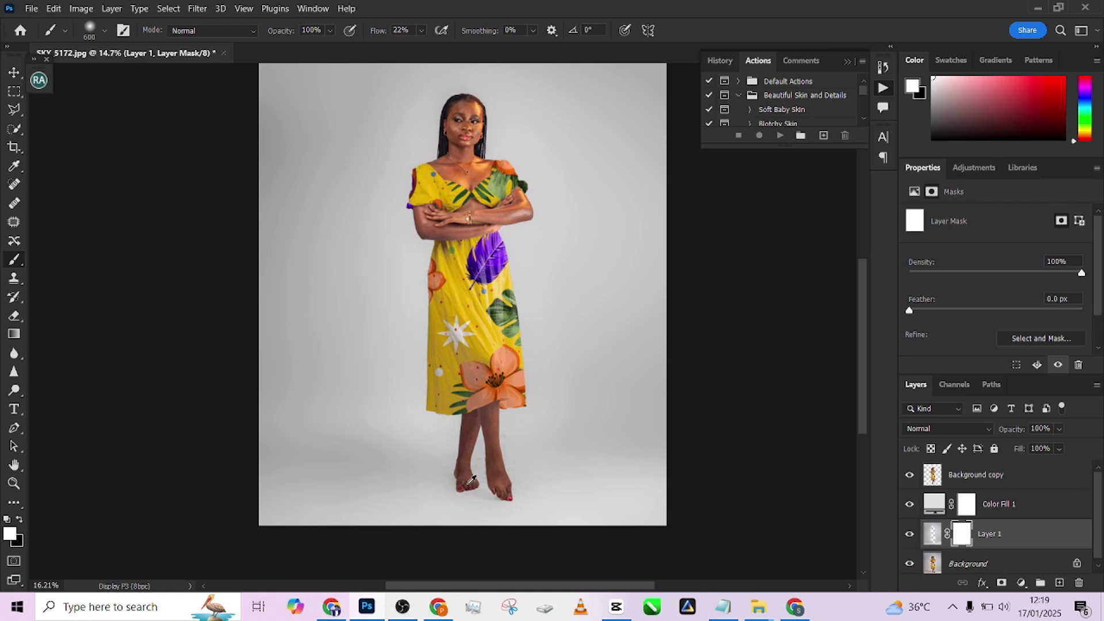
{"action": "key", "text": "x"}
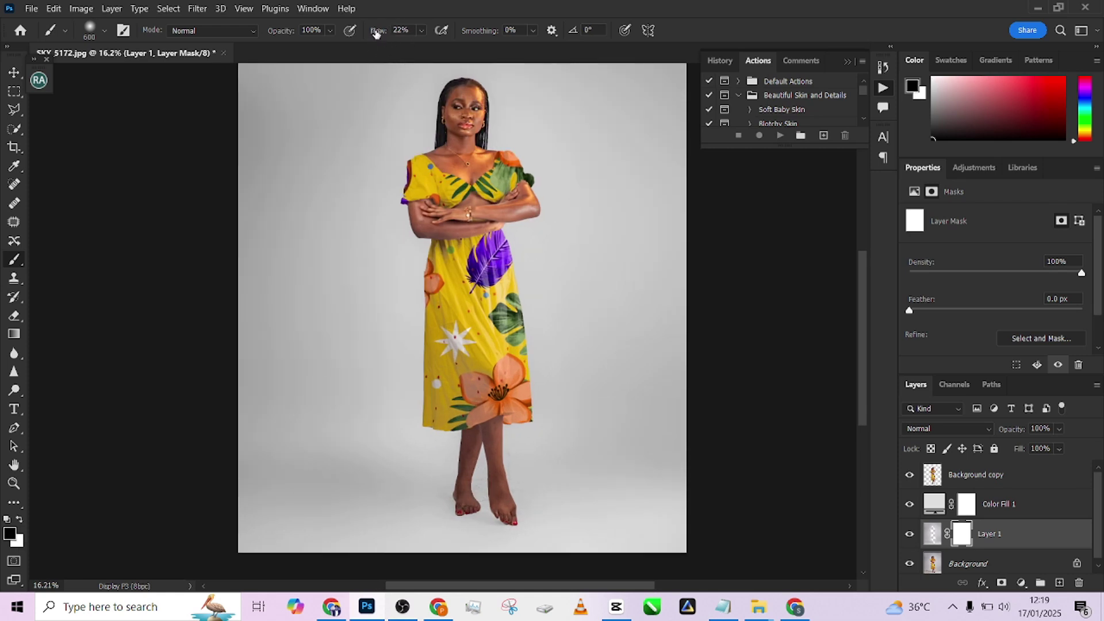
{"action": "left_click_drag", "start_coordinate": [375, 33], "coordinate": [372, 34]}
{"action": "left_click_drag", "start_coordinate": [518, 481], "coordinate": [535, 481]}
{"action": "mouse_move", "coordinate": [452, 477]}
{"action": "left_mouse_down"}
{"action": "mouse_move", "coordinate": [486, 501]}
{"action": "mouse_move", "coordinate": [464, 506]}
{"action": "mouse_move", "coordinate": [479, 499]}
{"action": "left_mouse_up"}
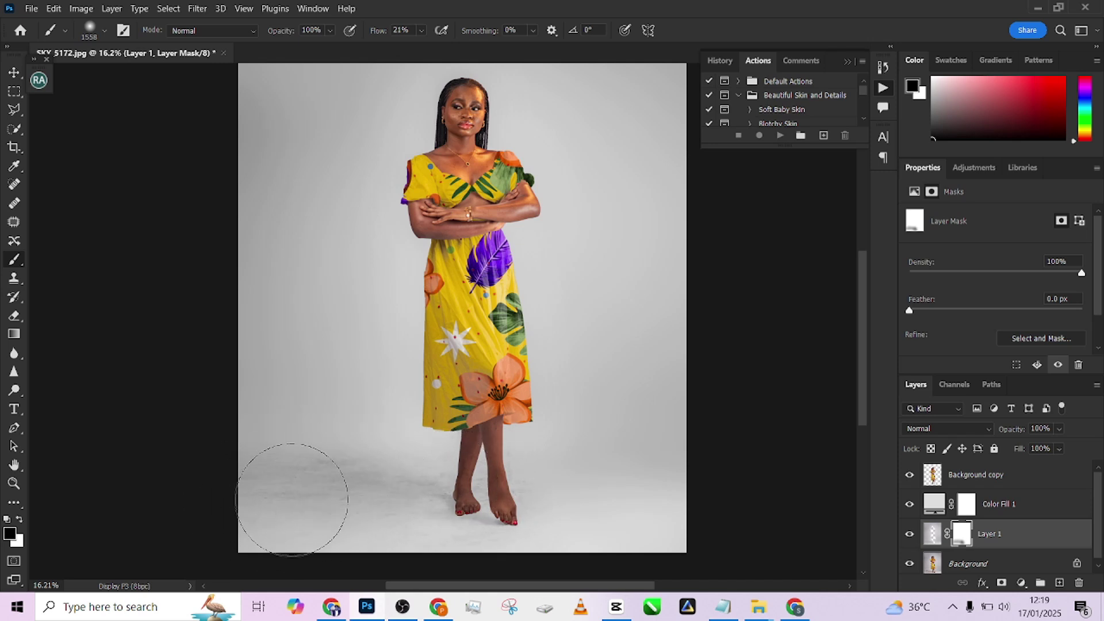
Apply Layer 1's mask permanently and toggle the layer to check the floor
{"action": "key", "text": "x"}
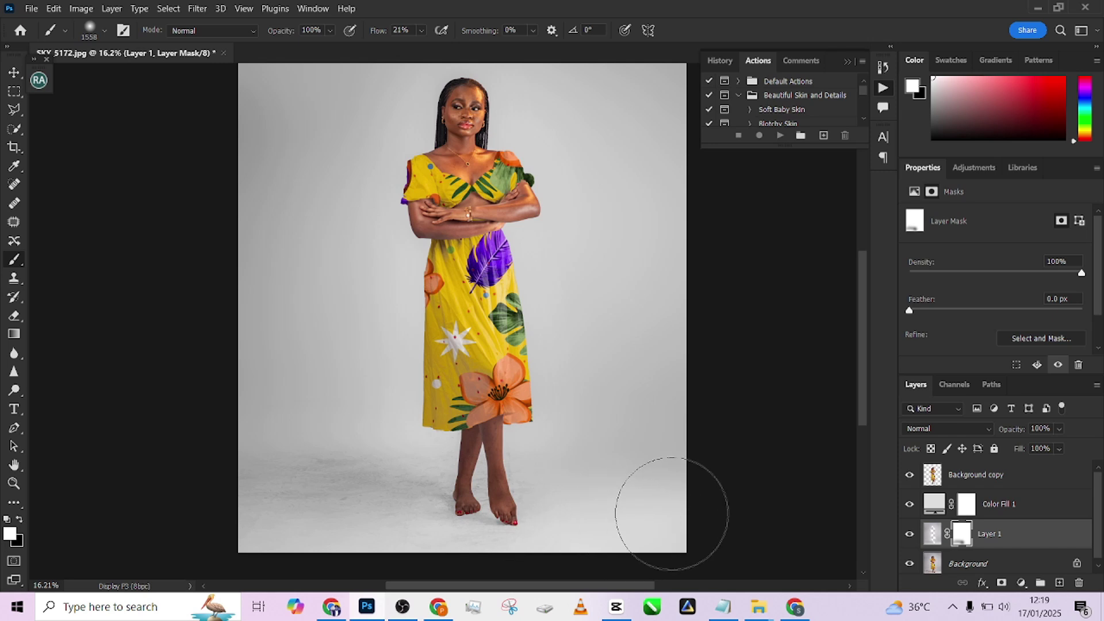
{"action": "key", "text": "x"}
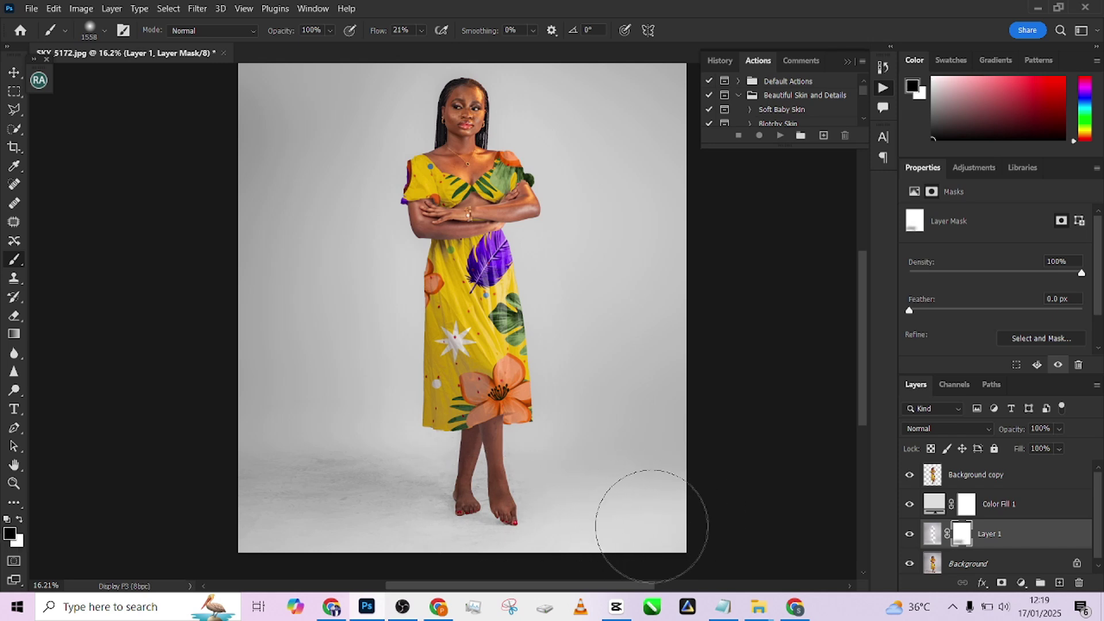
{"action": "key", "text": "x"}
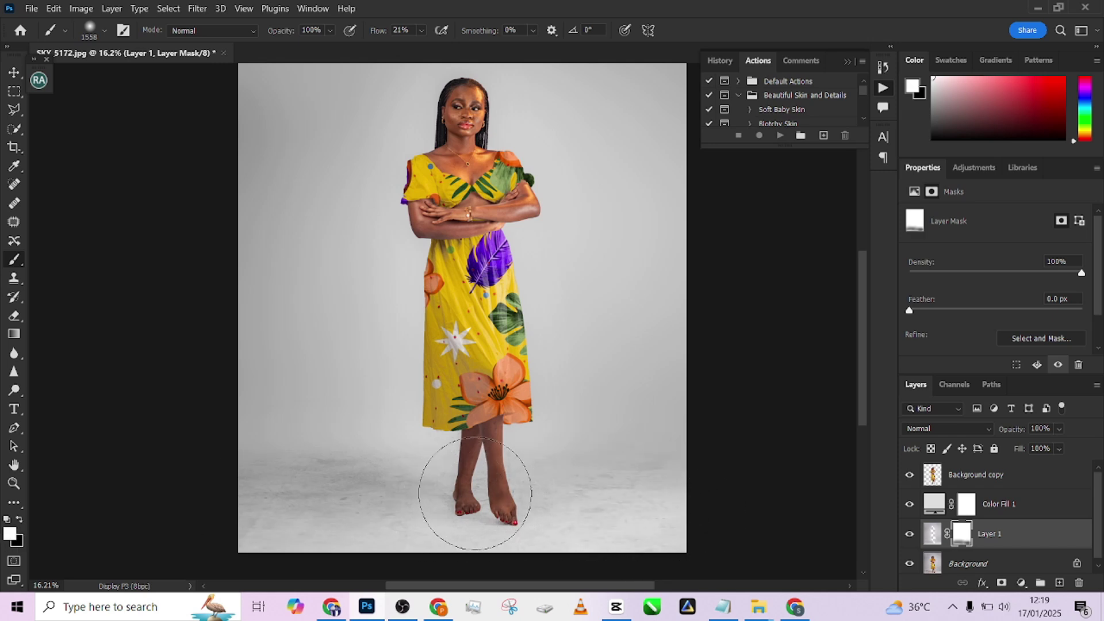
{"action": "right_click", "coordinate": [967, 535]}
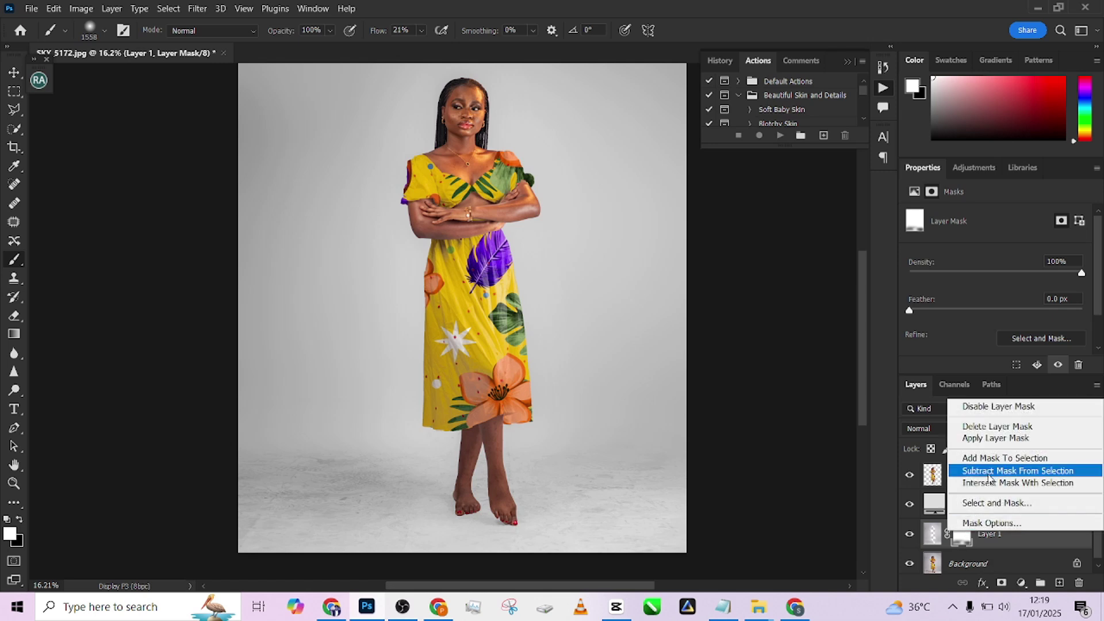
{"action": "left_click", "coordinate": [983, 438]}
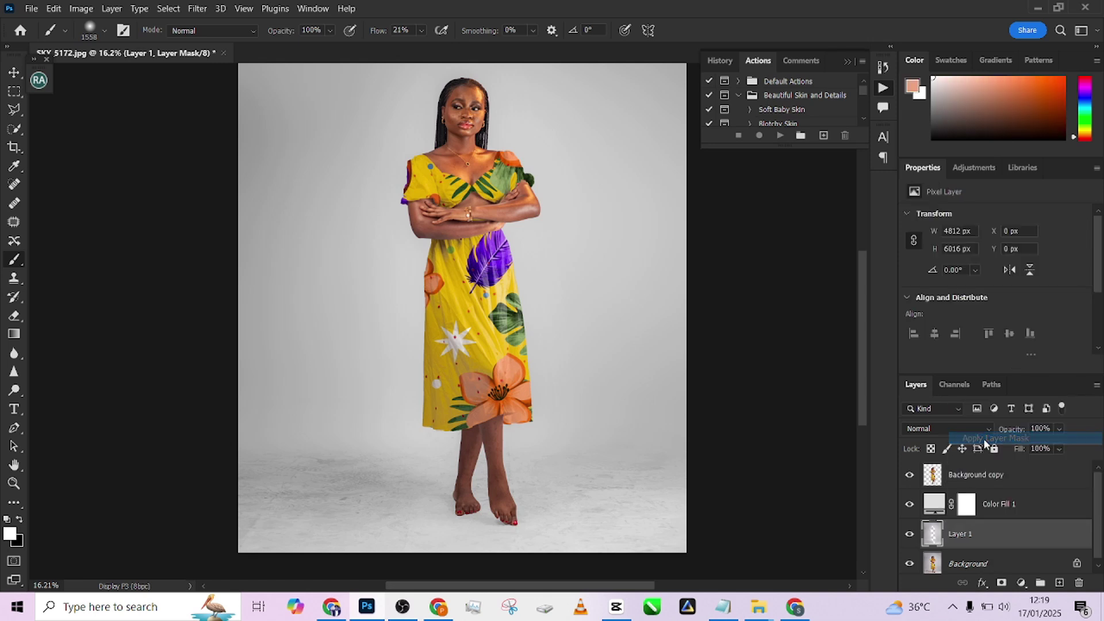
{"action": "left_click", "coordinate": [909, 534]}
{"action": "left_click", "coordinate": [910, 536]}
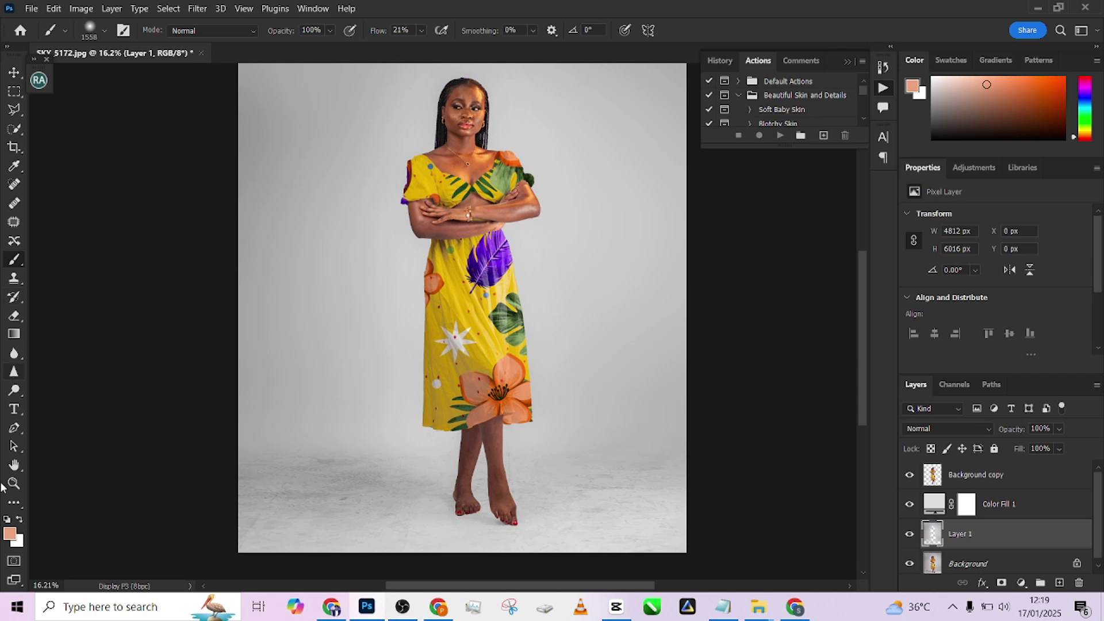
Blend away the dark floor smudges left and right of the feet with the Mixer Brush, then zoom out
{"action": "left_click", "coordinate": [14, 502]}
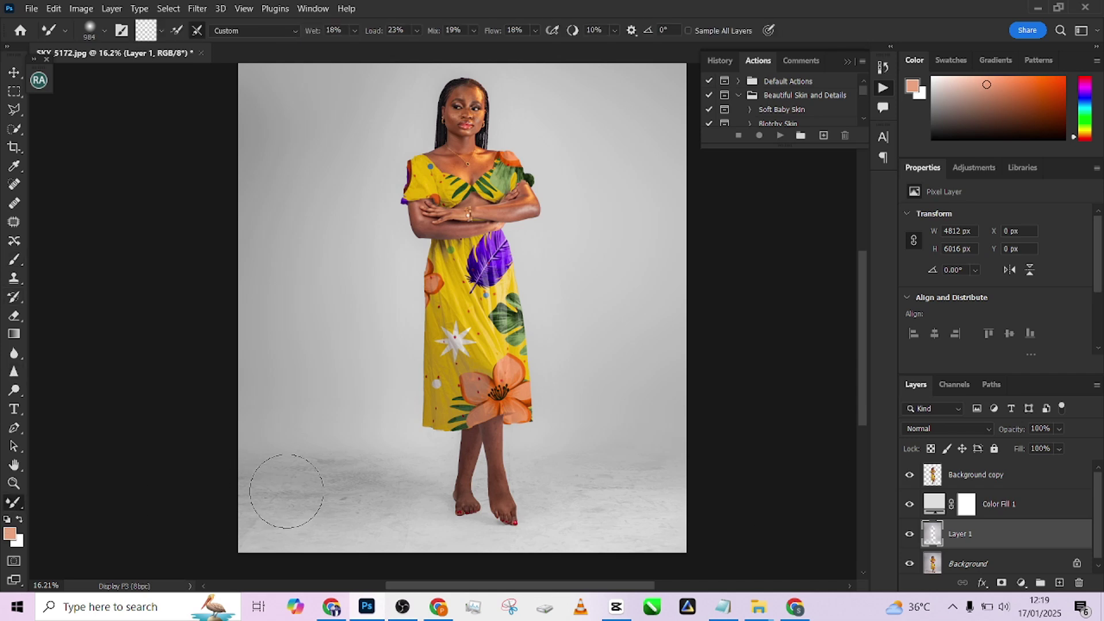
{"action": "mouse_move", "coordinate": [286, 490]}
{"action": "left_mouse_down"}
{"action": "mouse_move", "coordinate": [253, 505]}
{"action": "mouse_move", "coordinate": [337, 461]}
{"action": "mouse_move", "coordinate": [306, 474]}
{"action": "mouse_move", "coordinate": [389, 510]}
{"action": "mouse_move", "coordinate": [377, 501]}
{"action": "mouse_move", "coordinate": [382, 520]}
{"action": "left_mouse_up"}
{"action": "mouse_move", "coordinate": [636, 503]}
{"action": "left_mouse_down"}
{"action": "mouse_move", "coordinate": [586, 493]}
{"action": "mouse_move", "coordinate": [580, 526]}
{"action": "mouse_move", "coordinate": [603, 474]}
{"action": "mouse_move", "coordinate": [683, 487]}
{"action": "mouse_move", "coordinate": [560, 520]}
{"action": "mouse_move", "coordinate": [571, 520]}
{"action": "mouse_move", "coordinate": [573, 543]}
{"action": "mouse_move", "coordinate": [436, 529]}
{"action": "mouse_move", "coordinate": [413, 491]}
{"action": "mouse_move", "coordinate": [406, 501]}
{"action": "mouse_move", "coordinate": [429, 494]}
{"action": "mouse_move", "coordinate": [397, 530]}
{"action": "mouse_move", "coordinate": [423, 552]}
{"action": "mouse_move", "coordinate": [468, 562]}
{"action": "mouse_move", "coordinate": [675, 483]}
{"action": "mouse_move", "coordinate": [555, 424]}
{"action": "left_mouse_up"}
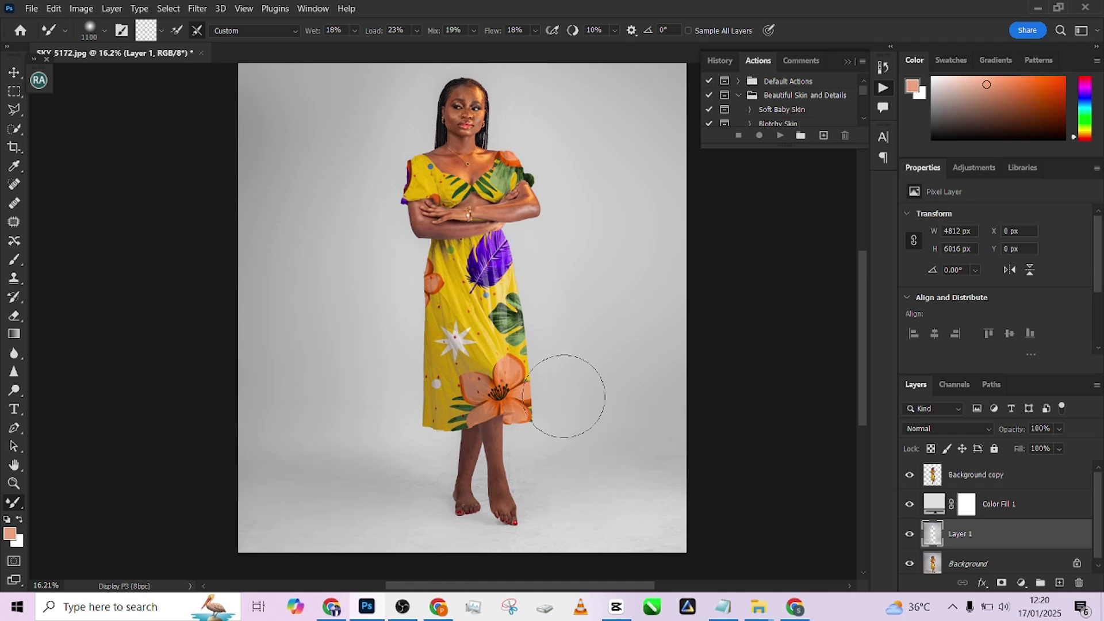
{"action": "scroll", "coordinate": [562, 400], "scroll_direction": "down", "scroll_amount": 4}
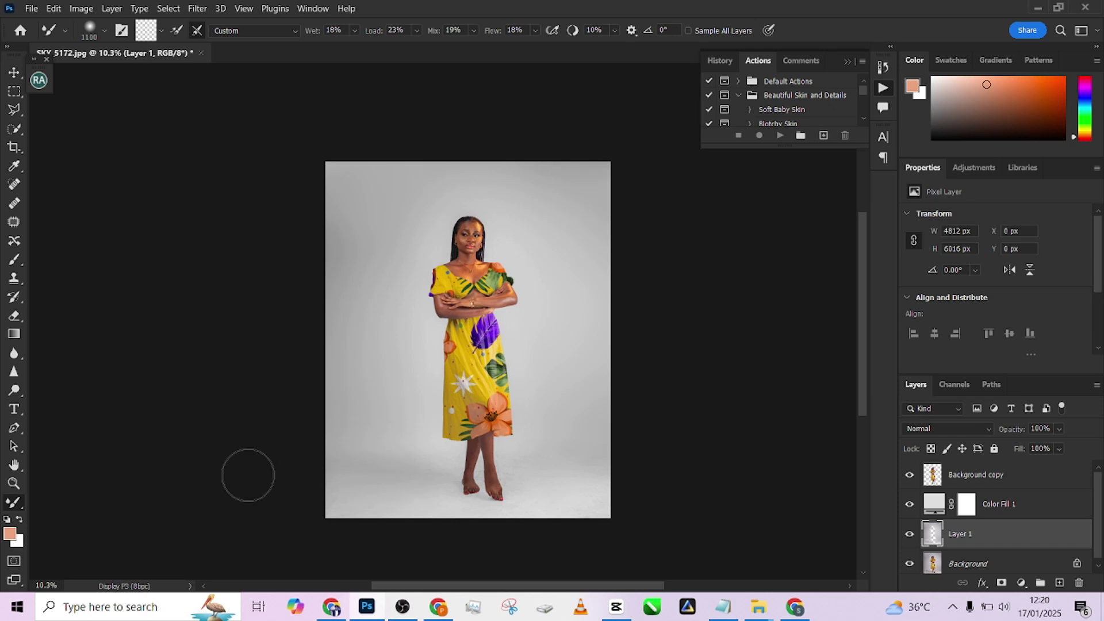
Make Color Fill 1 visible and active, restore 100% opacity, and set it to Color blend mode
{"action": "left_click", "coordinate": [909, 506]}
{"action": "left_click", "coordinate": [1043, 510]}
{"action": "left_click", "coordinate": [920, 430]}
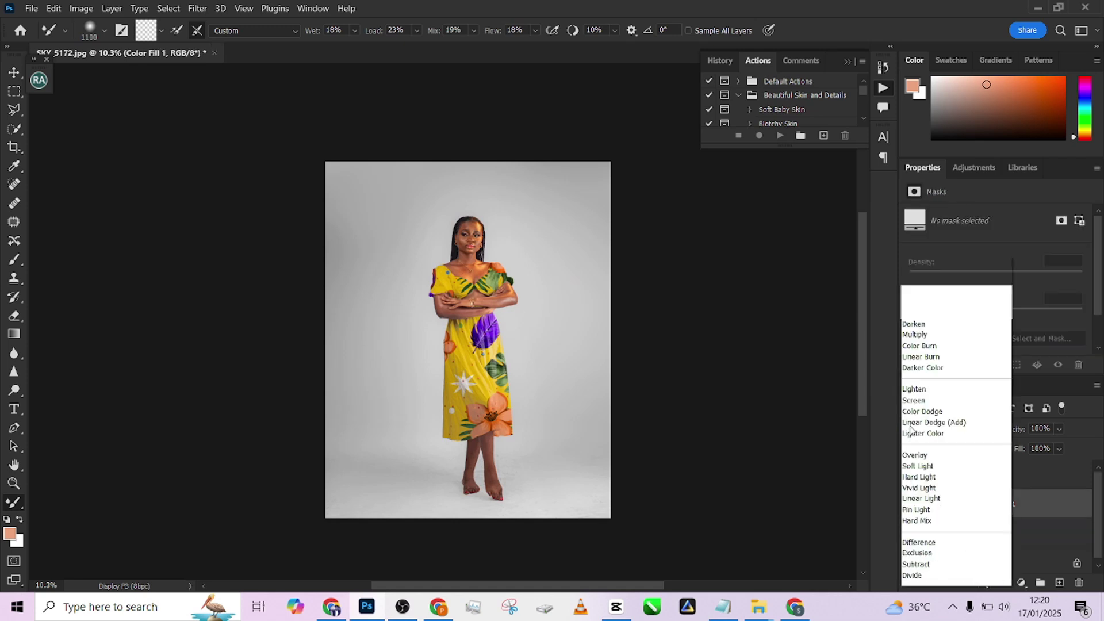
{"action": "left_click", "coordinate": [914, 240]}
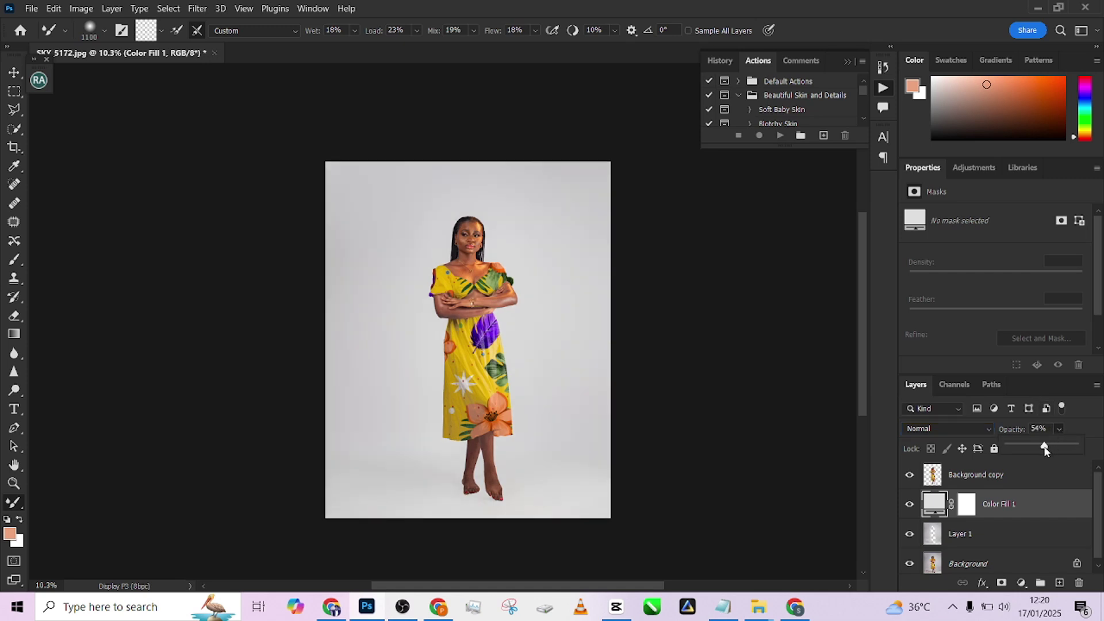
{"action": "key", "text": "ctrl+z"}
{"action": "left_click", "coordinate": [946, 428]}
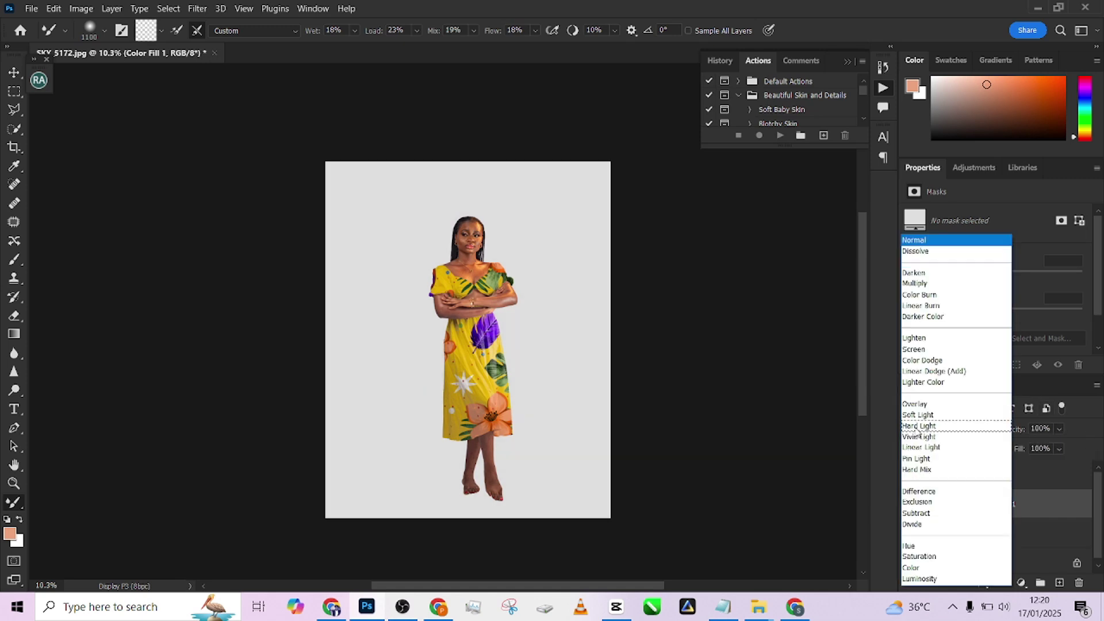
{"action": "left_click", "coordinate": [911, 568]}
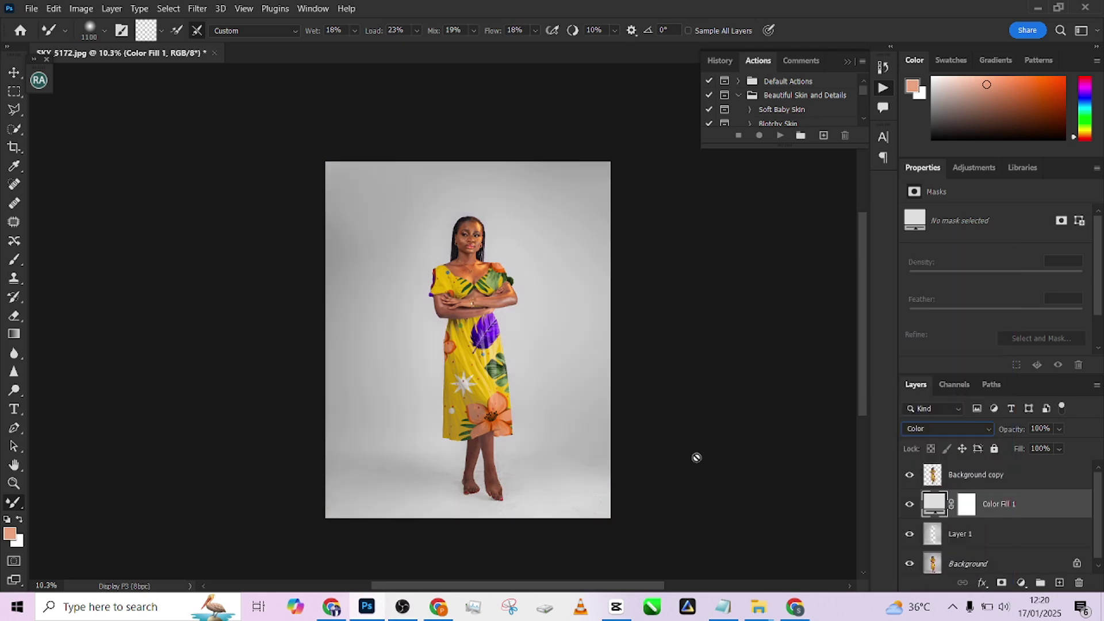